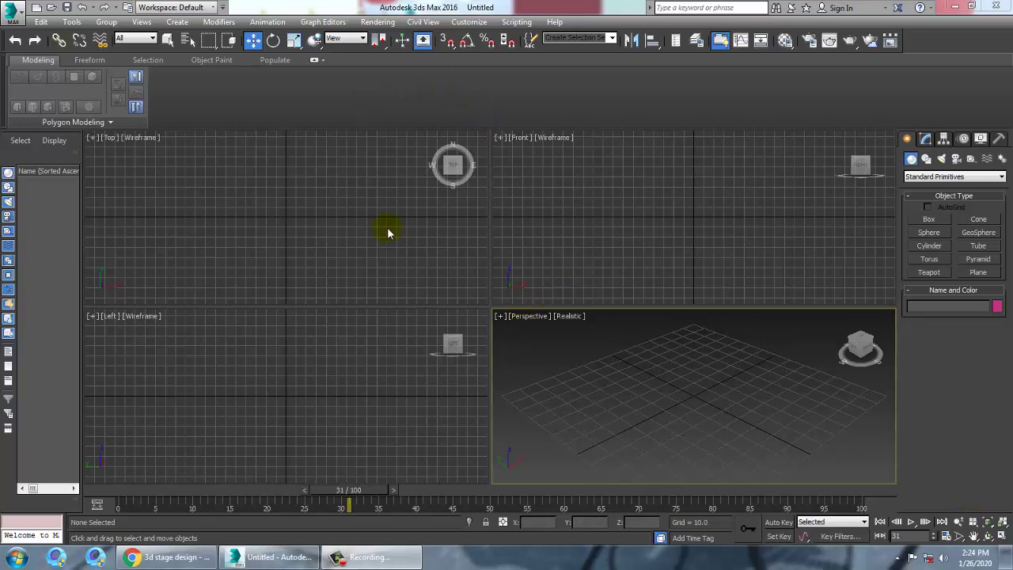
Step: Open the reference image stall.jpg from the Desktop in an image viewer window, then reposition and slightly shrink that window
{"action": "left_click", "coordinate": [376, 22]}
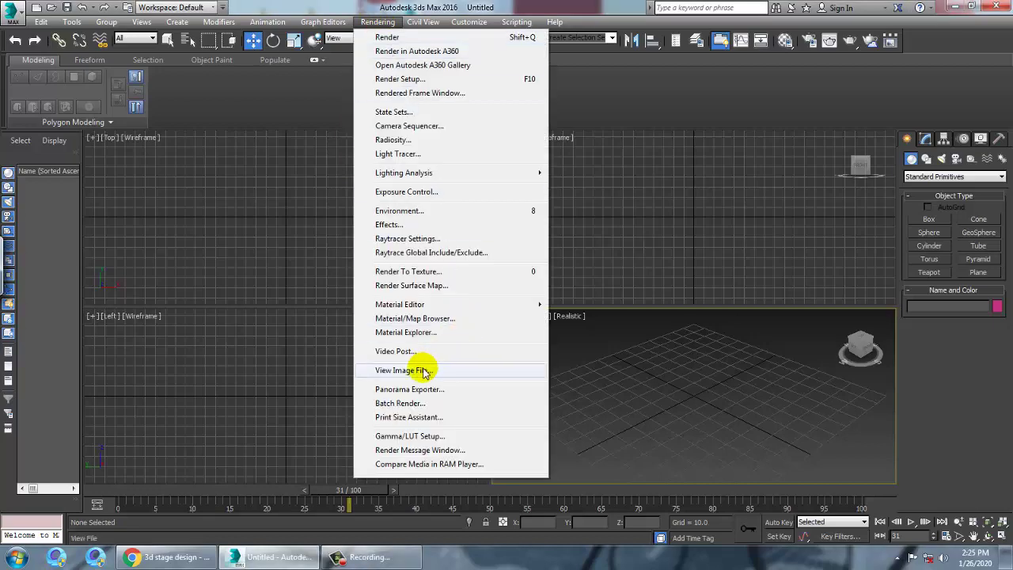
{"action": "left_click", "coordinate": [420, 398]}
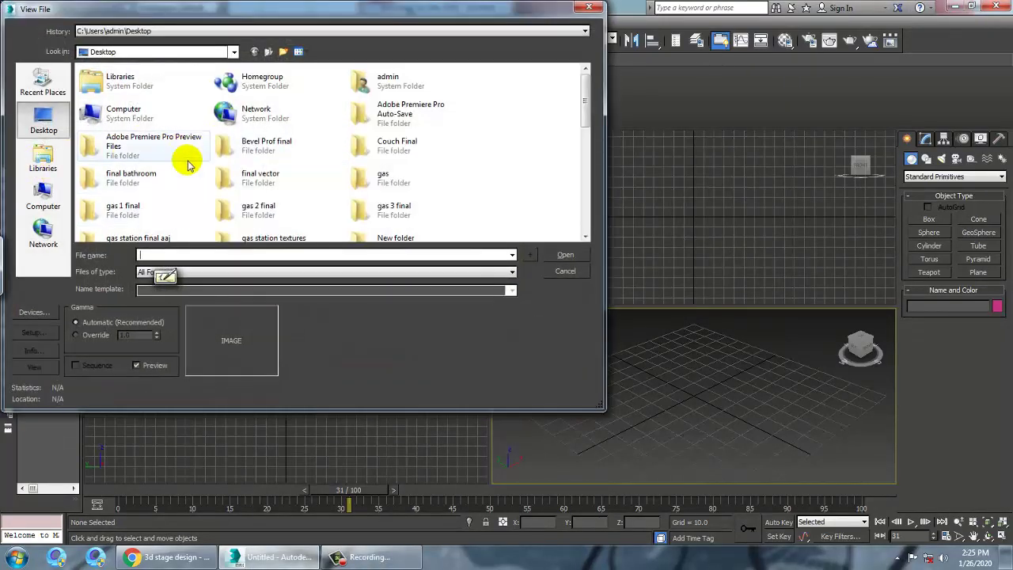
{"action": "left_click", "coordinate": [157, 178]}
{"action": "key", "text": "s"}
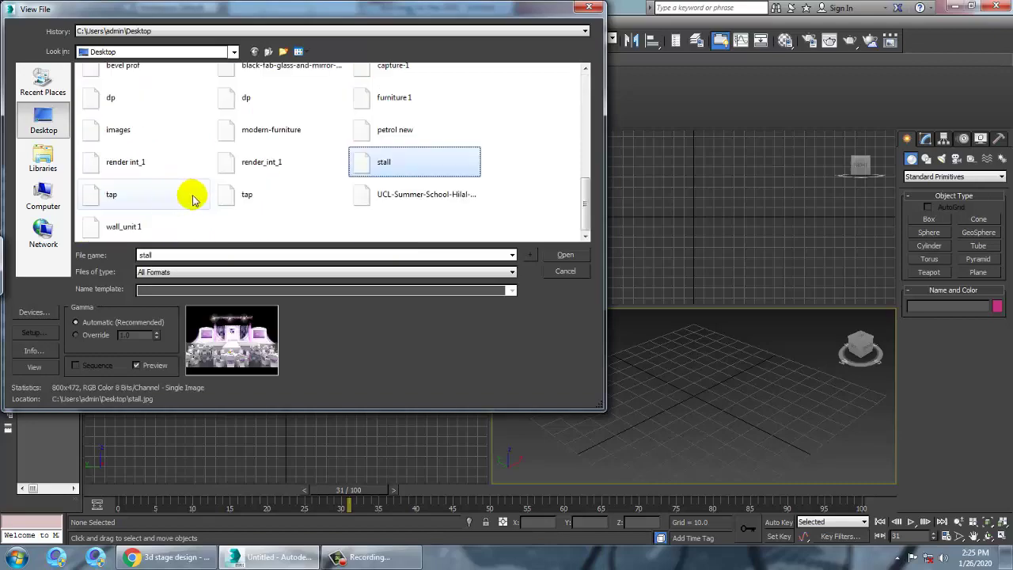
{"action": "double_click", "coordinate": [409, 164]}
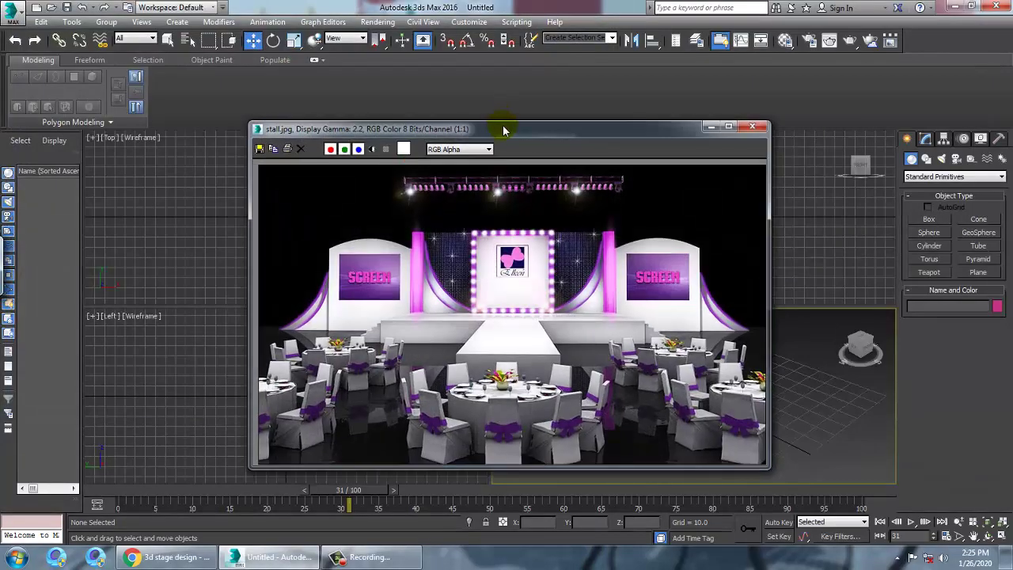
{"action": "left_click_drag", "start_coordinate": [502, 129], "coordinate": [250, 89]}
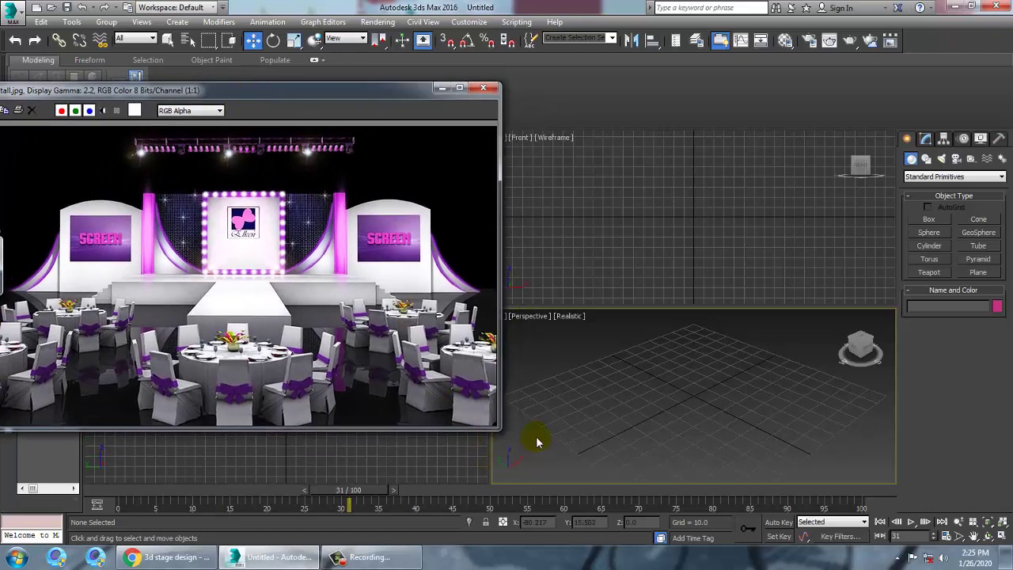
{"action": "left_click_drag", "start_coordinate": [500, 432], "coordinate": [480, 422]}
Step: Create a ground plane about 146 by 166 units in the Perspective view and scale it uniformly to about 134%
{"action": "left_click", "coordinate": [977, 272]}
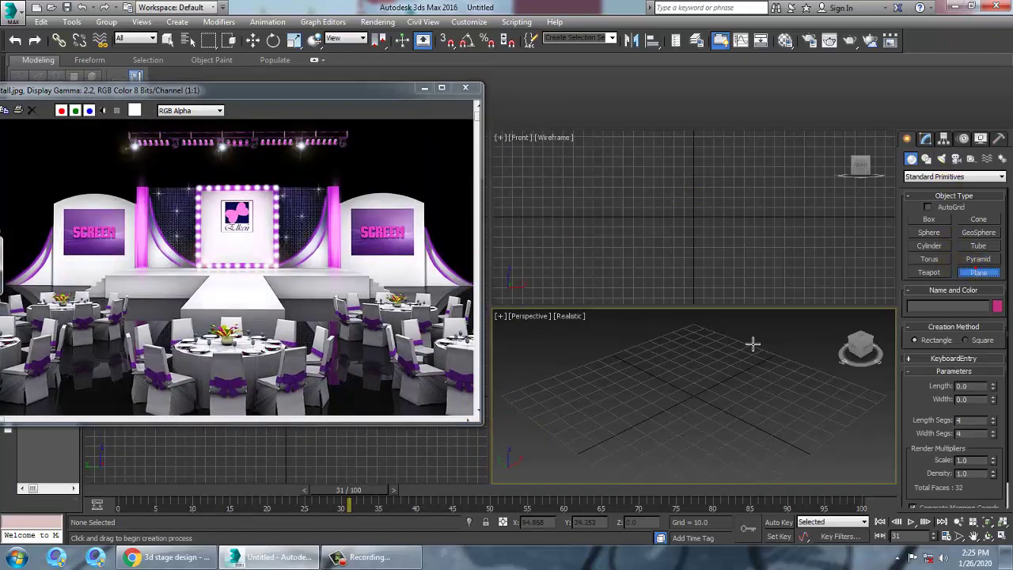
{"action": "left_click_drag", "start_coordinate": [707, 326], "coordinate": [633, 507]}
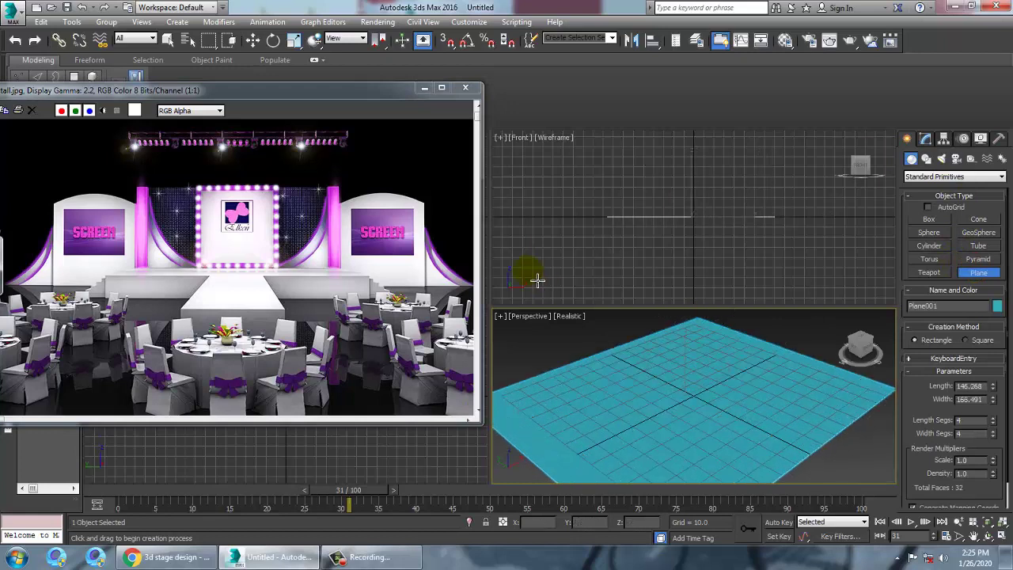
{"action": "right_click", "coordinate": [645, 309]}
{"action": "left_click_drag", "start_coordinate": [699, 401], "coordinate": [721, 397]}
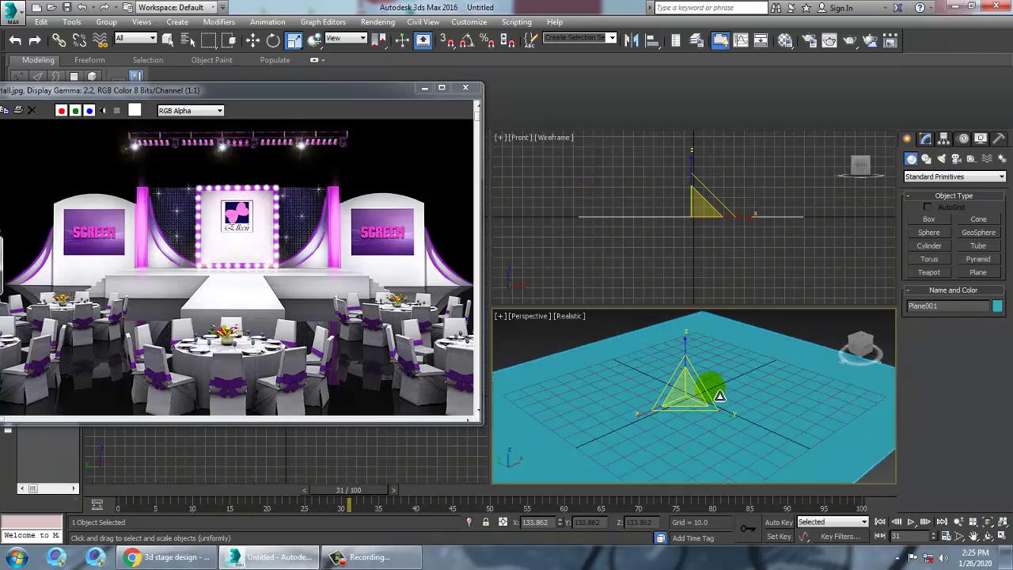
{"action": "key", "text": "w"}
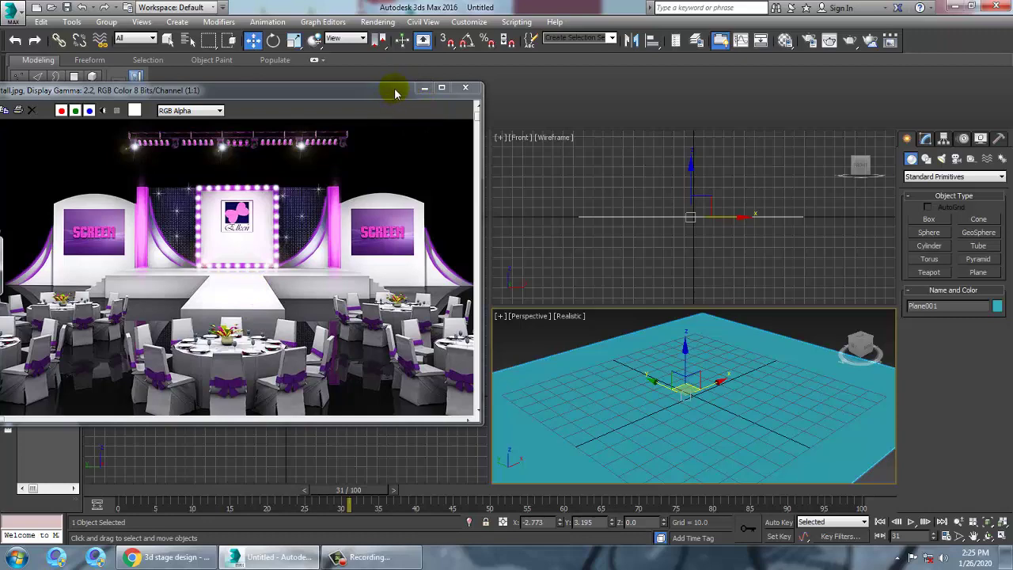
Step: Maximize the Top viewport and arrange the reference image beside the ground plane
{"action": "left_click_drag", "start_coordinate": [396, 93], "coordinate": [375, 252]}
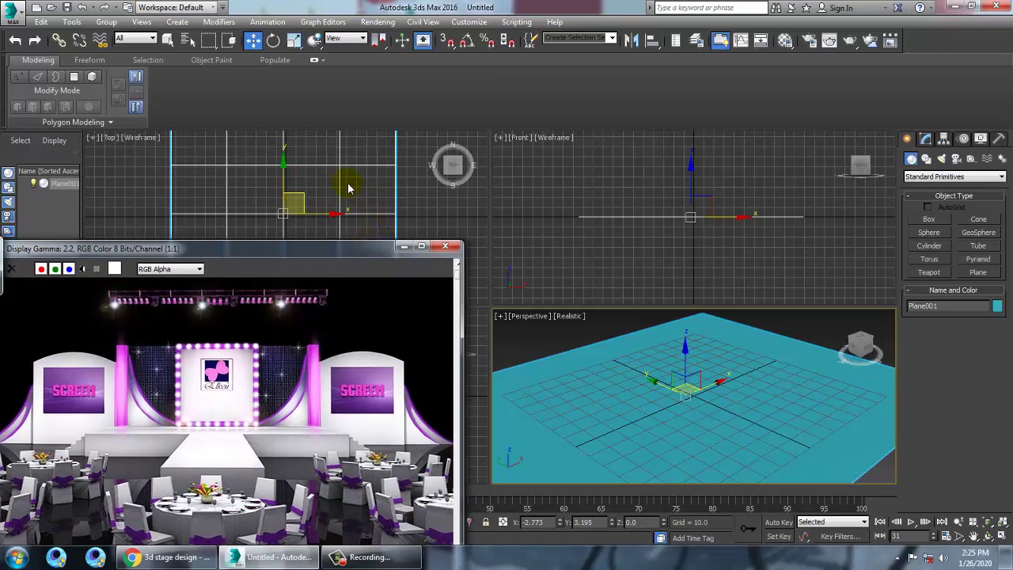
{"action": "right_click", "coordinate": [342, 173]}
{"action": "key", "text": "alt+w"}
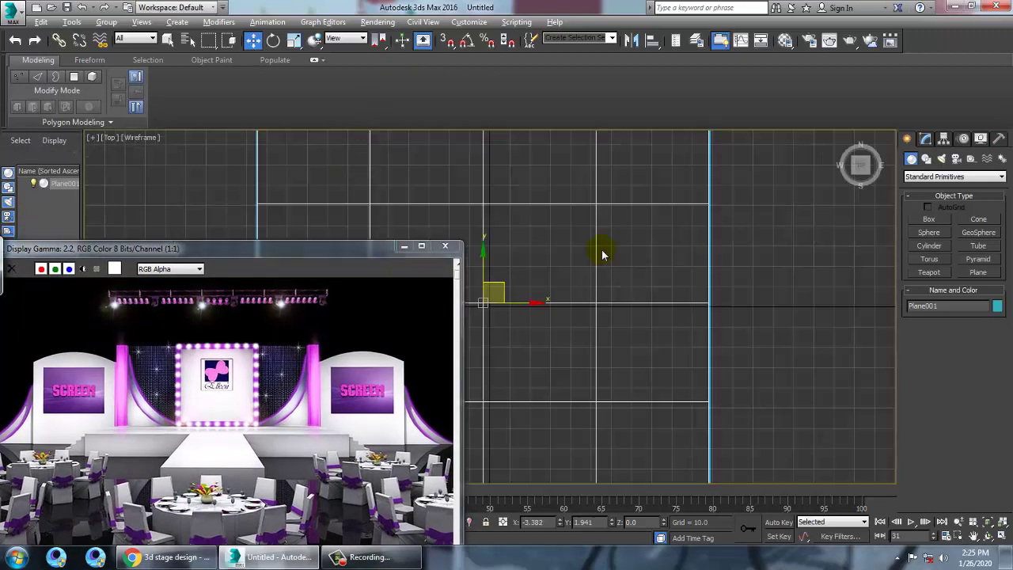
{"action": "middle_click_drag", "start_coordinate": [571, 252], "coordinate": [751, 207]}
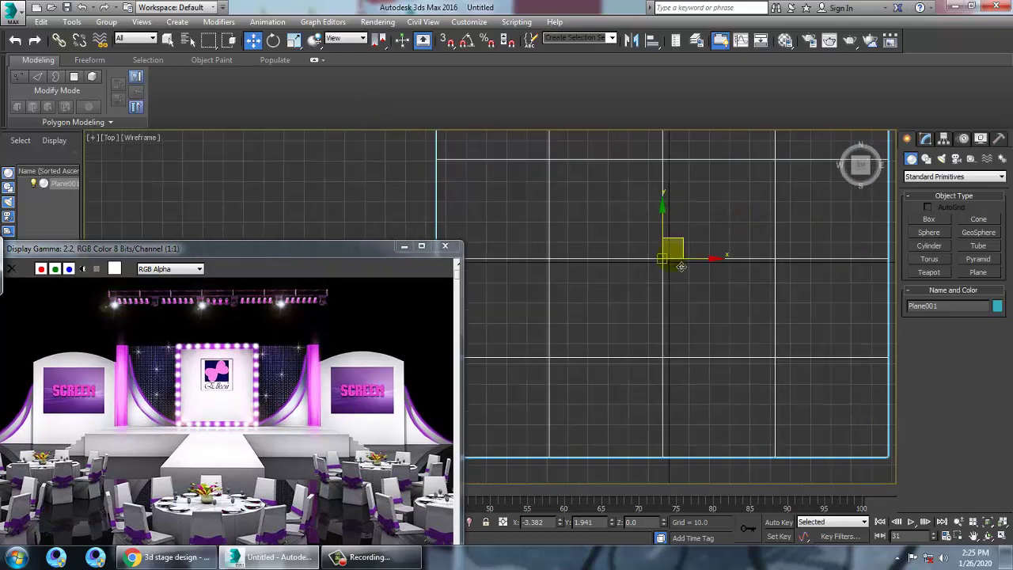
{"action": "left_click_drag", "start_coordinate": [360, 243], "coordinate": [275, 109]}
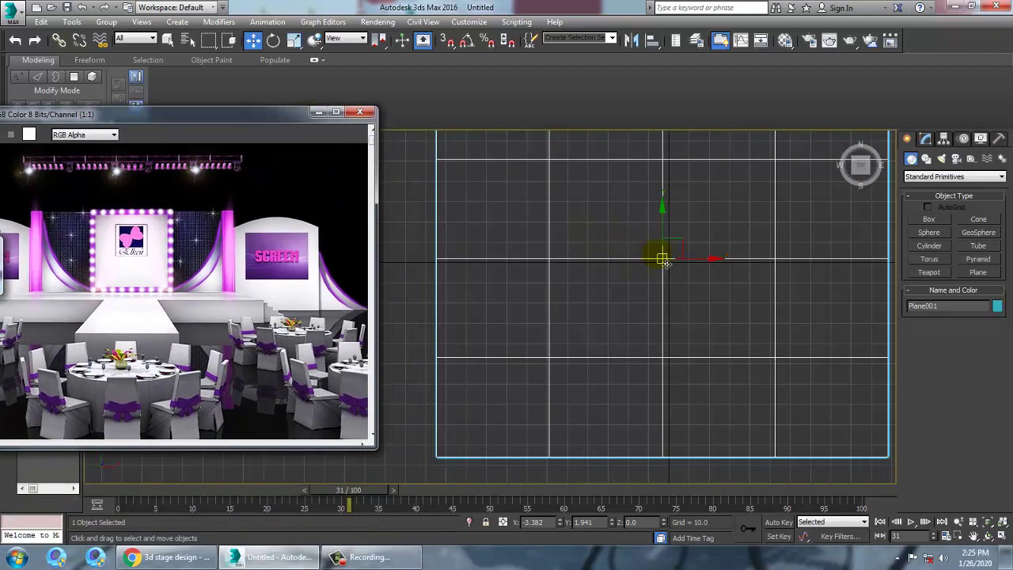
{"action": "middle_click_drag", "start_coordinate": [665, 252], "coordinate": [615, 299]}
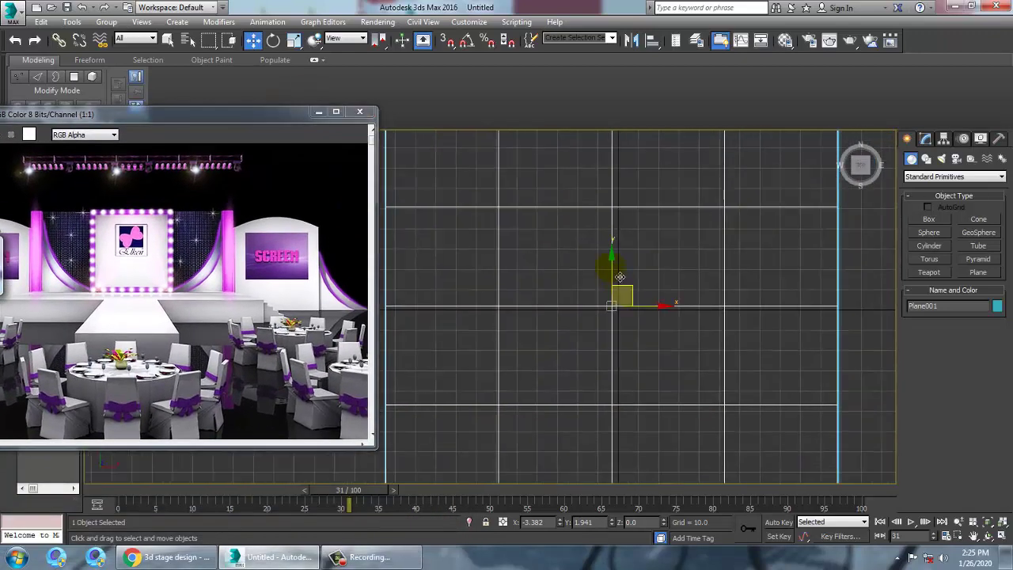
Step: Draw a rectangle spline about 53 long and 175 wide on the plane and move it up to about Y 44
{"action": "left_click", "coordinate": [927, 158]}
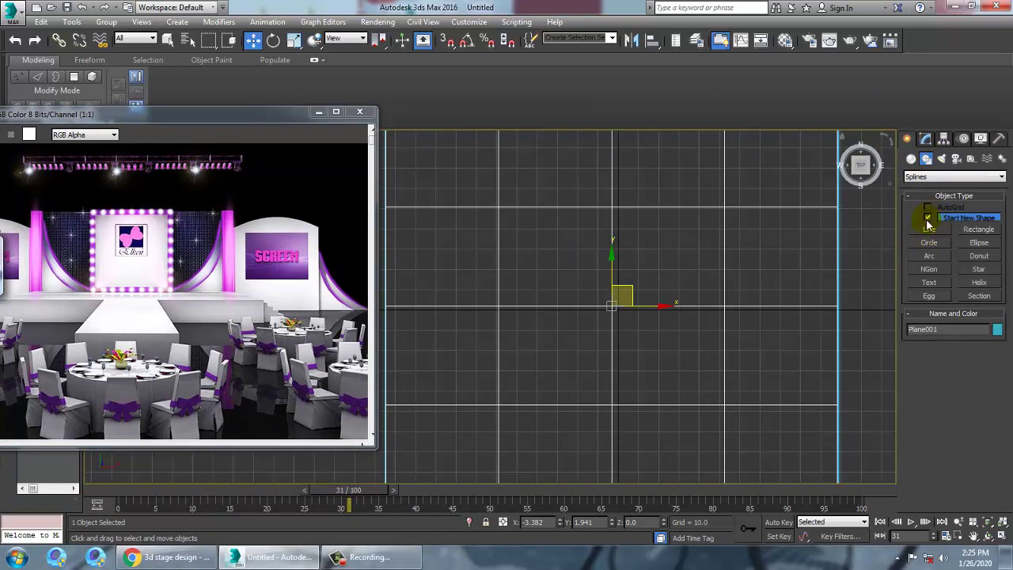
{"action": "left_click", "coordinate": [930, 228]}
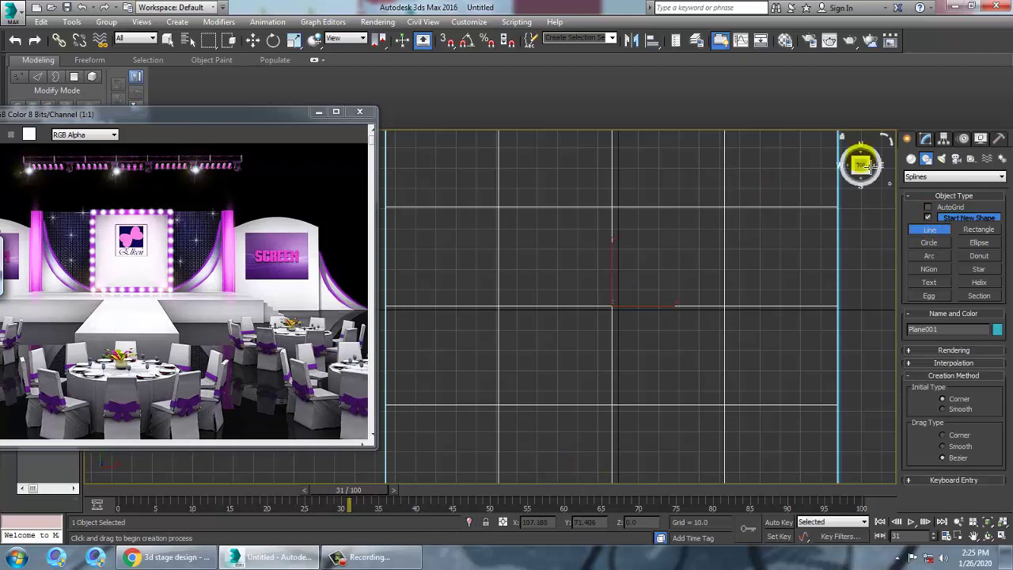
{"action": "left_click", "coordinate": [979, 230]}
{"action": "mouse_move", "coordinate": [493, 197]}
{"action": "left_mouse_down"}
{"action": "mouse_move", "coordinate": [439, 199]}
{"action": "mouse_move", "coordinate": [430, 224]}
{"action": "left_mouse_up"}
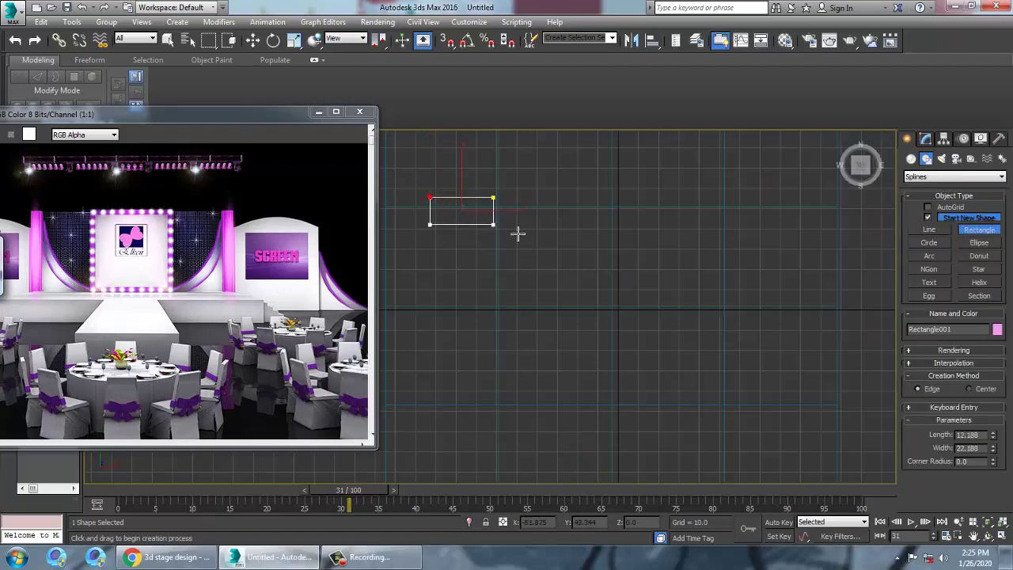
{"action": "mouse_move", "coordinate": [518, 233]}
{"action": "left_mouse_down"}
{"action": "mouse_move", "coordinate": [730, 269]}
{"action": "mouse_move", "coordinate": [799, 314]}
{"action": "mouse_move", "coordinate": [785, 304]}
{"action": "left_mouse_up"}
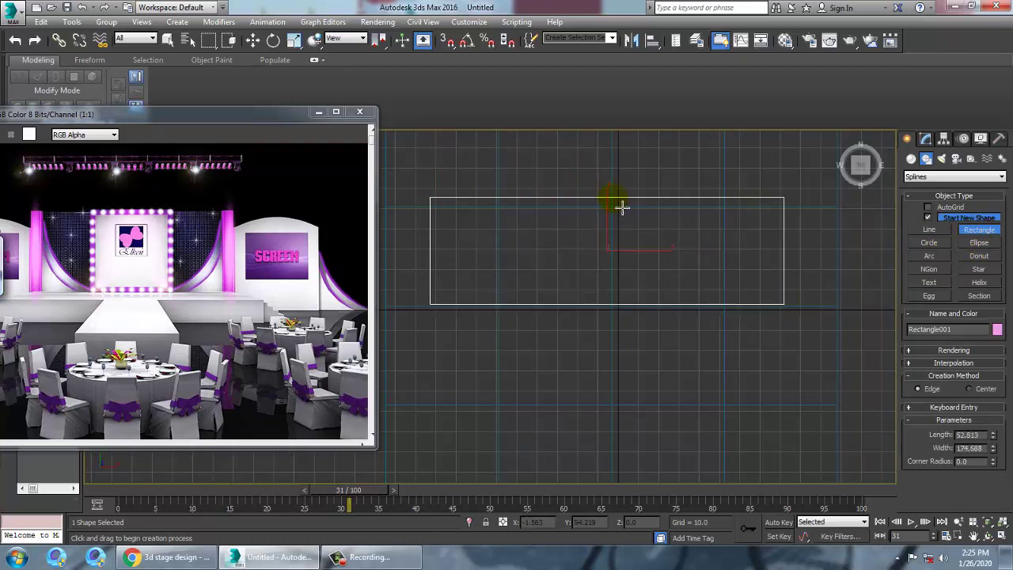
{"action": "right_click", "coordinate": [520, 195]}
{"action": "left_click_drag", "start_coordinate": [616, 219], "coordinate": [618, 190]}
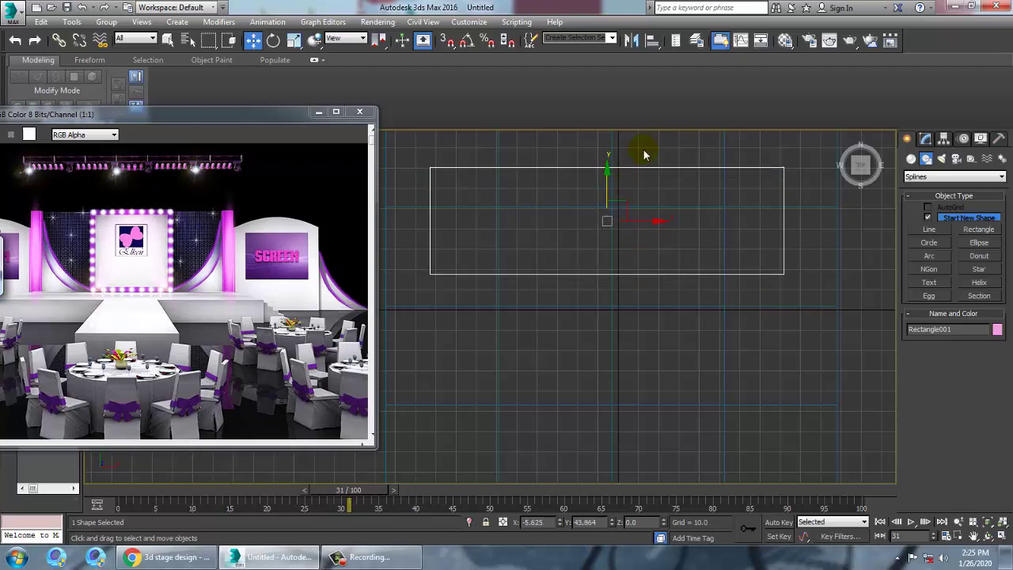
Step: Turn on angle snap and set its snap angle to 90 degrees
{"action": "left_click", "coordinate": [472, 44]}
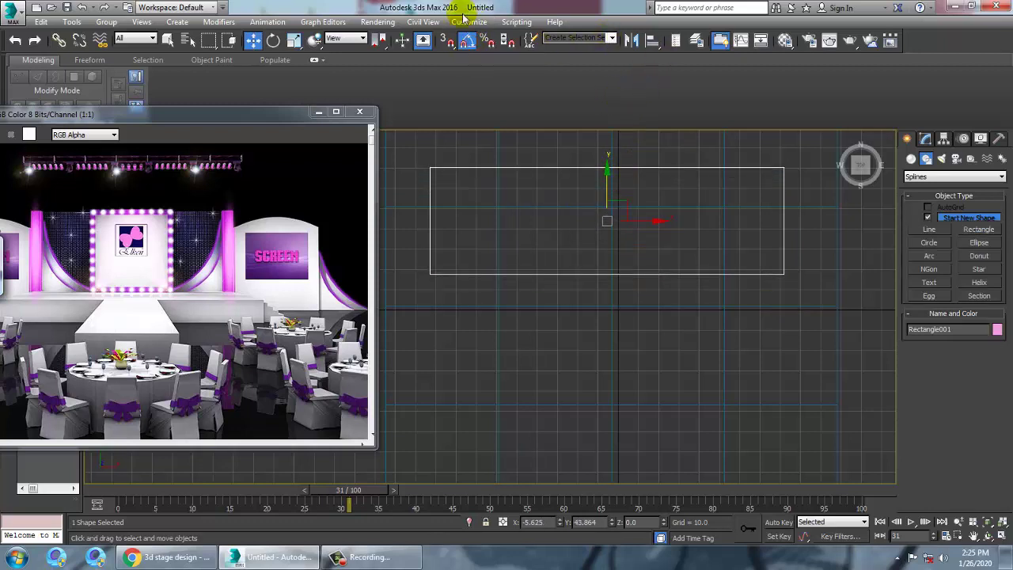
{"action": "right_click", "coordinate": [468, 41]}
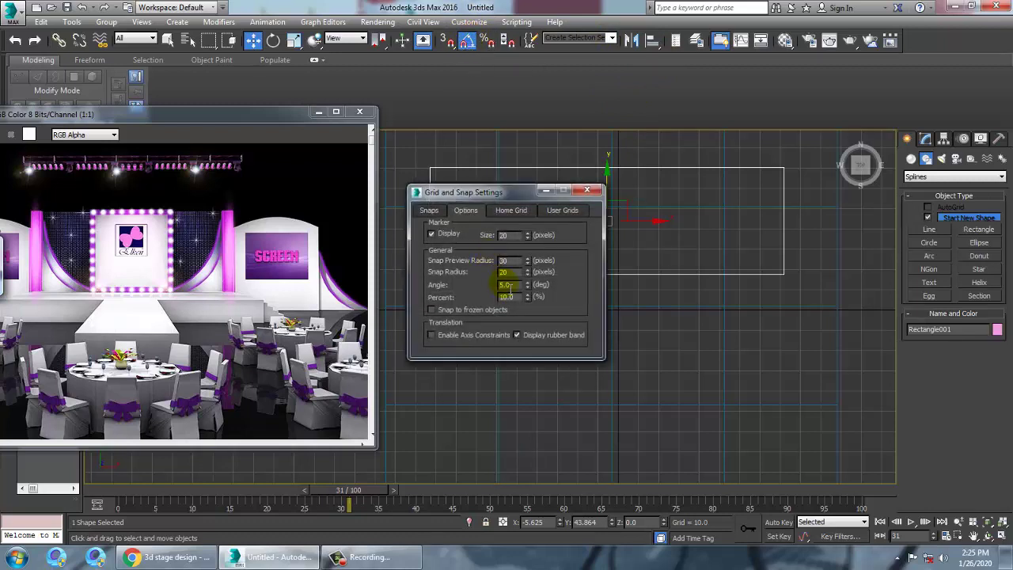
{"action": "type", "text": "90"}
{"action": "left_click", "coordinate": [586, 189]}
Step: Clone the rectangle as a single copy rotated 90 degrees about its centre
{"action": "key", "text": "e"}
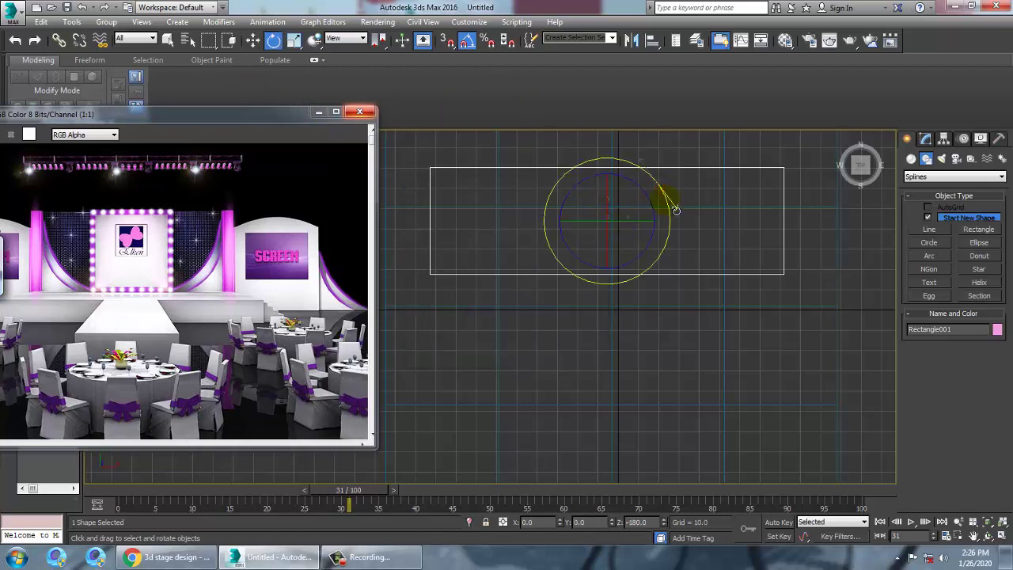
{"action": "left_click_drag", "start_coordinate": [670, 198], "coordinate": [663, 200], "text": "shift"}
{"action": "left_click", "coordinate": [507, 334]}
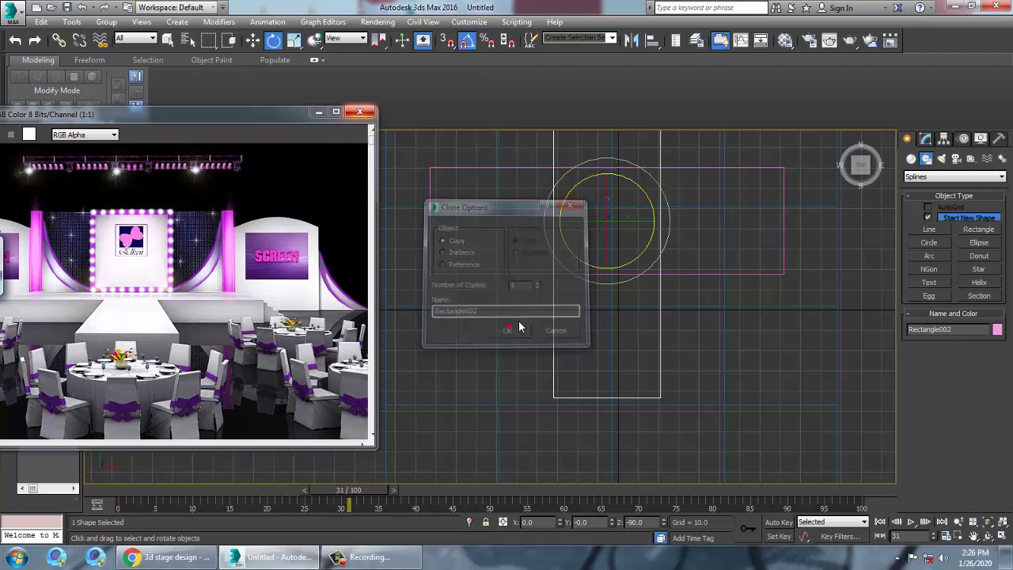
Step: Narrow the rotated rectangle along X and move it down to about Y -56, overlapping the wide rectangle's lower edge
{"action": "key", "text": "r"}
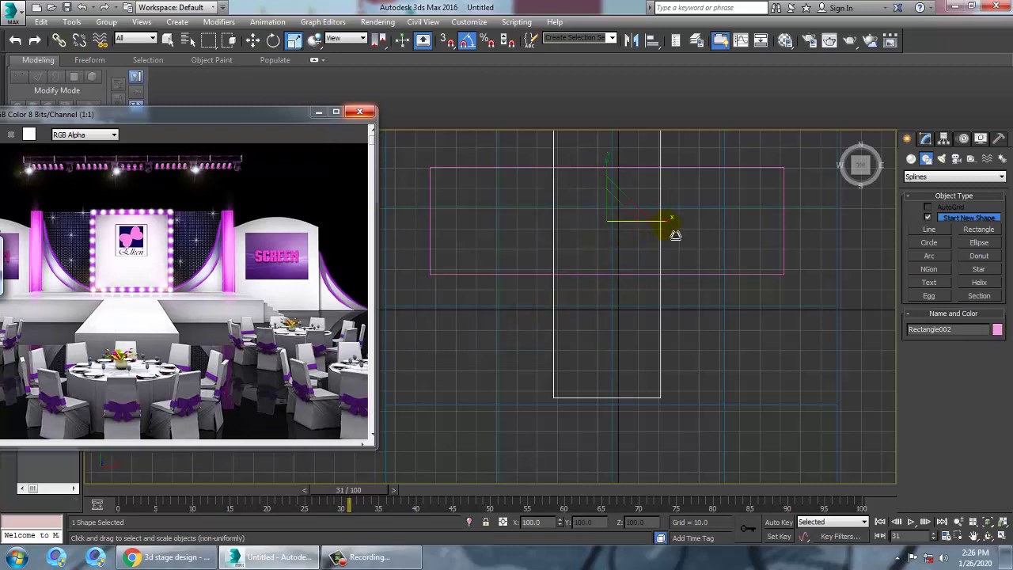
{"action": "left_click_drag", "start_coordinate": [673, 232], "coordinate": [656, 221]}
{"action": "key", "text": "w"}
{"action": "left_click_drag", "start_coordinate": [616, 183], "coordinate": [588, 367]}
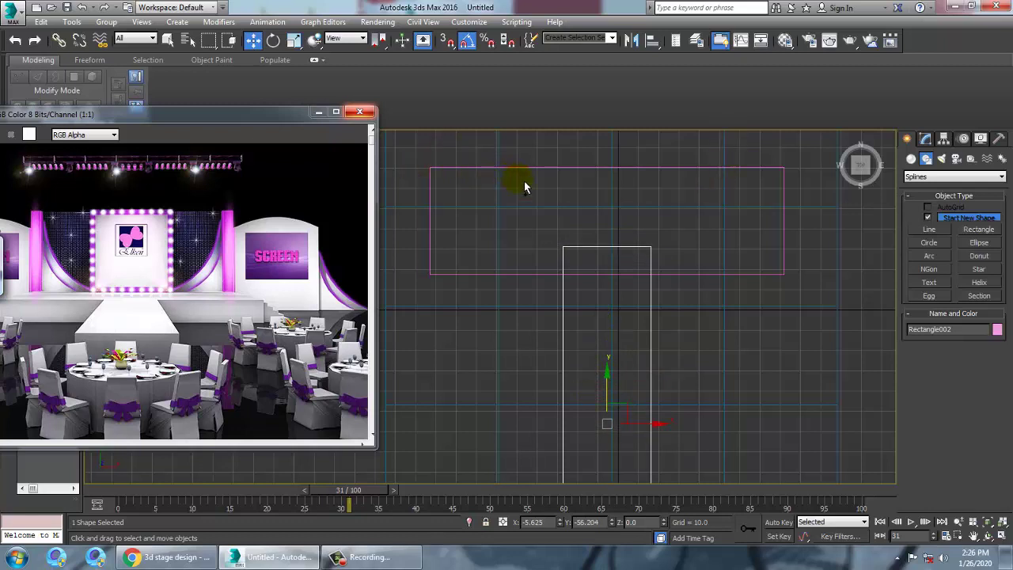
Step: Scale both rectangles down uniformly together and move them up along Y so the T layout fits inside the ground plane
{"action": "scroll", "coordinate": [525, 186], "scroll_direction": "down", "scroll_amount": 5}
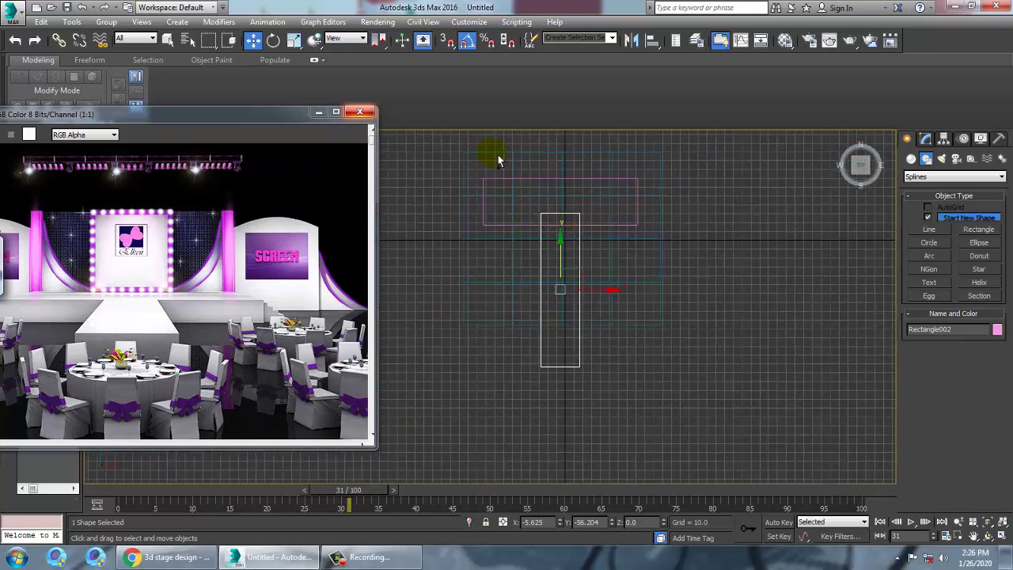
{"action": "left_click", "coordinate": [546, 178], "text": "ctrl"}
{"action": "key", "text": "r"}
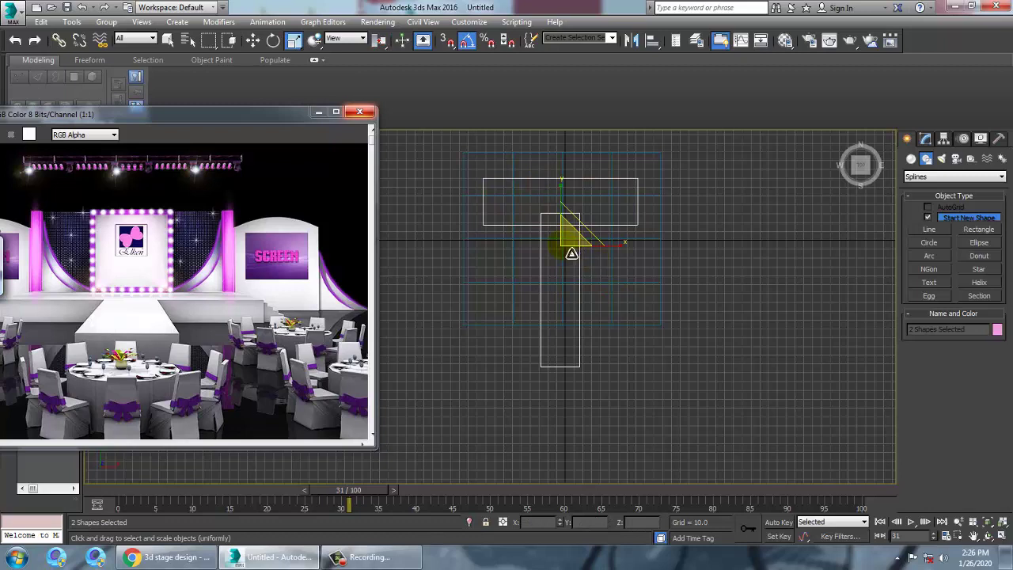
{"action": "left_click_drag", "start_coordinate": [572, 254], "coordinate": [593, 285]}
{"action": "key", "text": "w"}
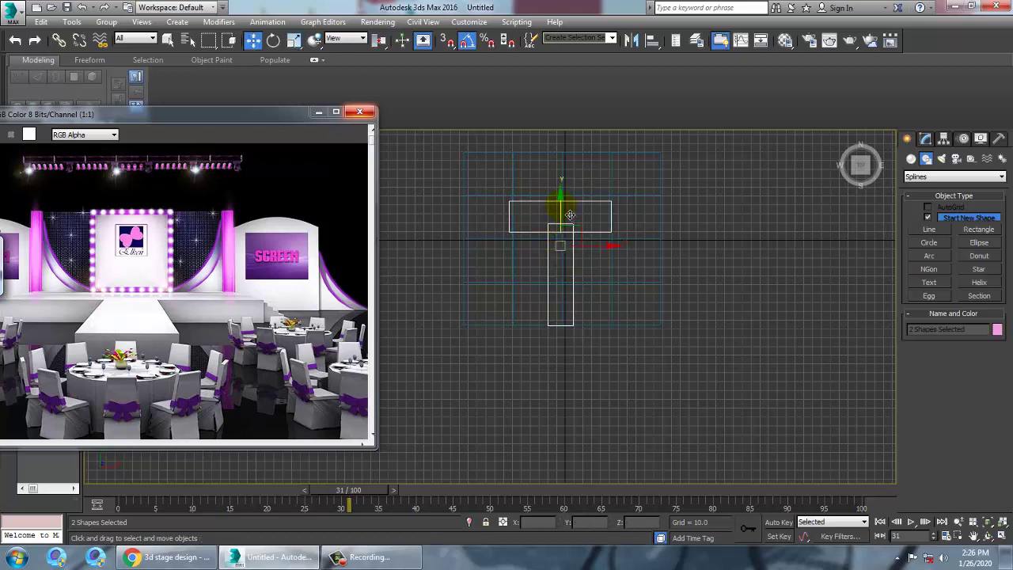
{"action": "left_click_drag", "start_coordinate": [570, 214], "coordinate": [571, 199]}
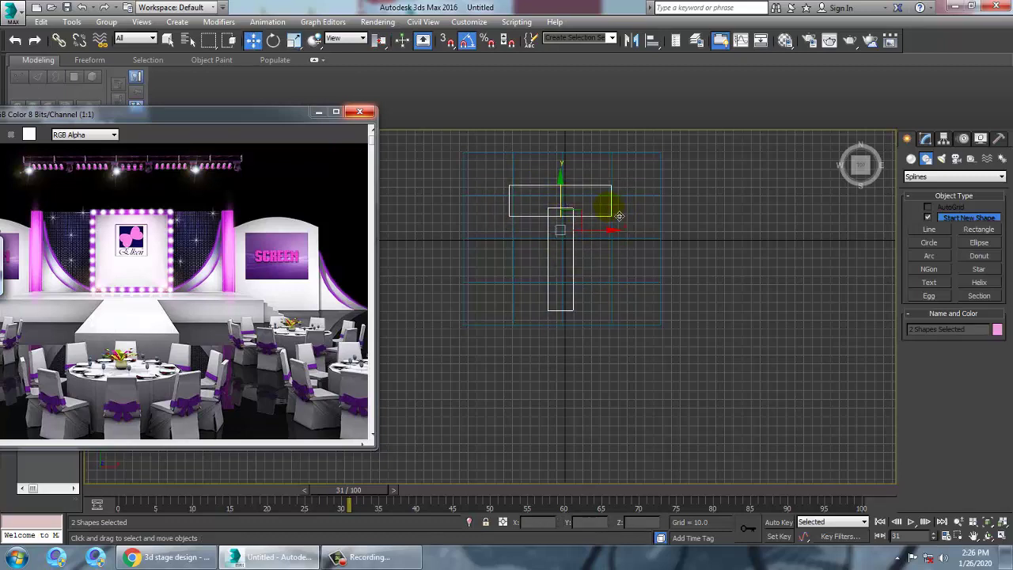
Step: Convert both overlapping stage rectangles to editable splines in one go
{"action": "left_click", "coordinate": [928, 140]}
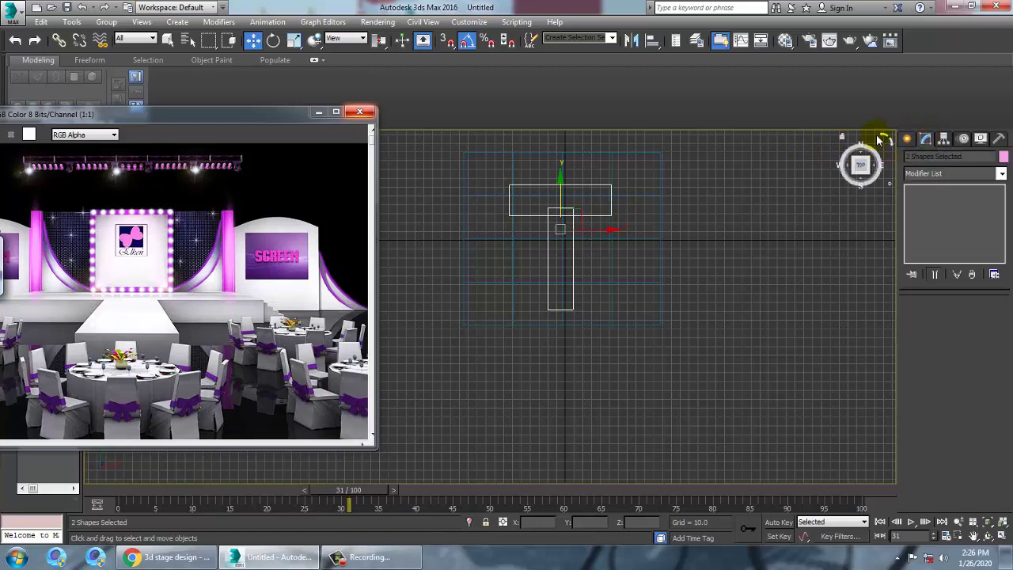
{"action": "left_click", "coordinate": [639, 209]}
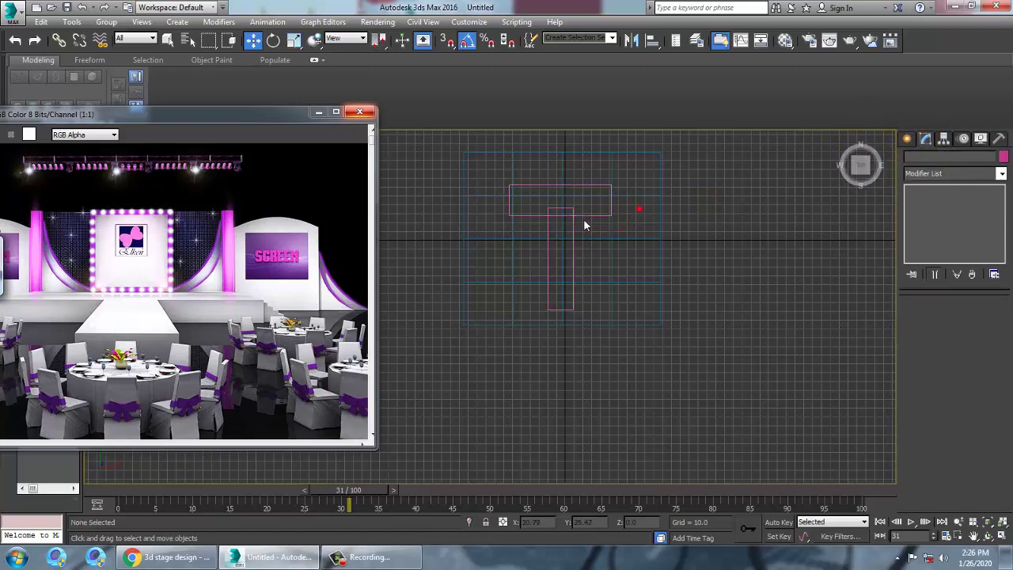
{"action": "left_click", "coordinate": [591, 214]}
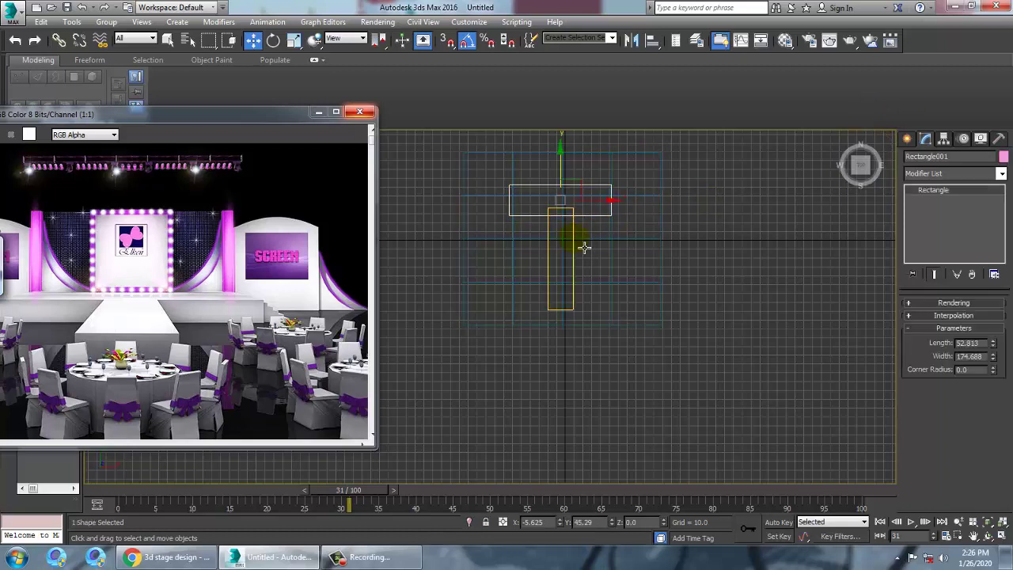
{"action": "left_click", "coordinate": [583, 242], "text": "ctrl"}
{"action": "left_click", "coordinate": [576, 238]}
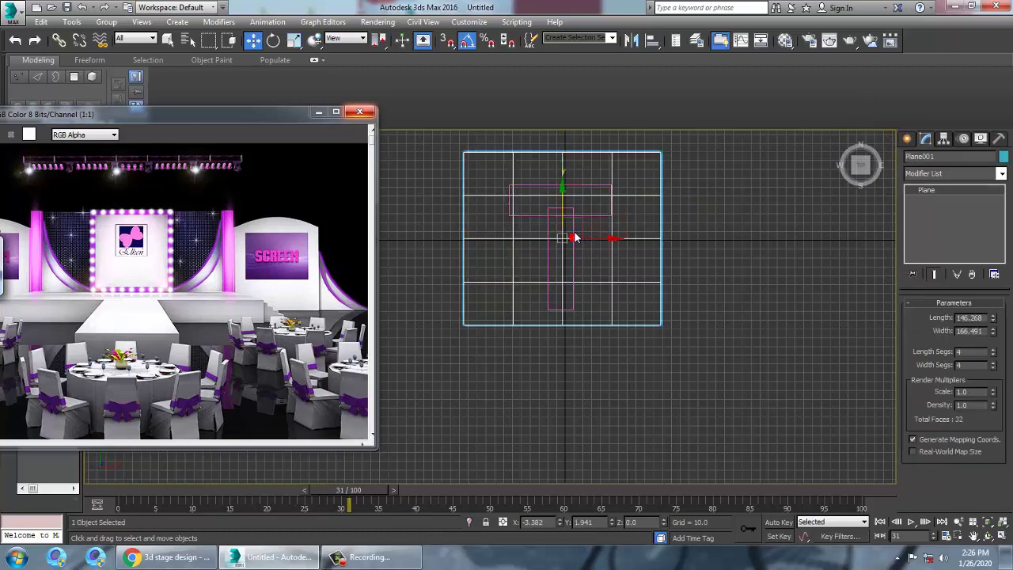
{"action": "left_click", "coordinate": [599, 215]}
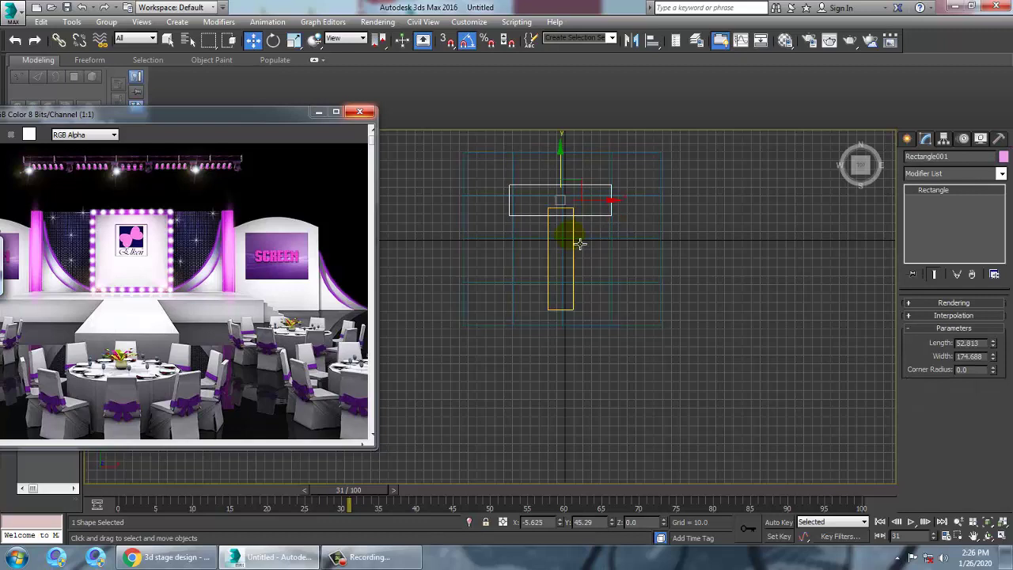
{"action": "left_click", "coordinate": [580, 244], "text": "ctrl"}
{"action": "right_click", "coordinate": [572, 231]}
{"action": "mouse_move", "coordinate": [634, 359]}
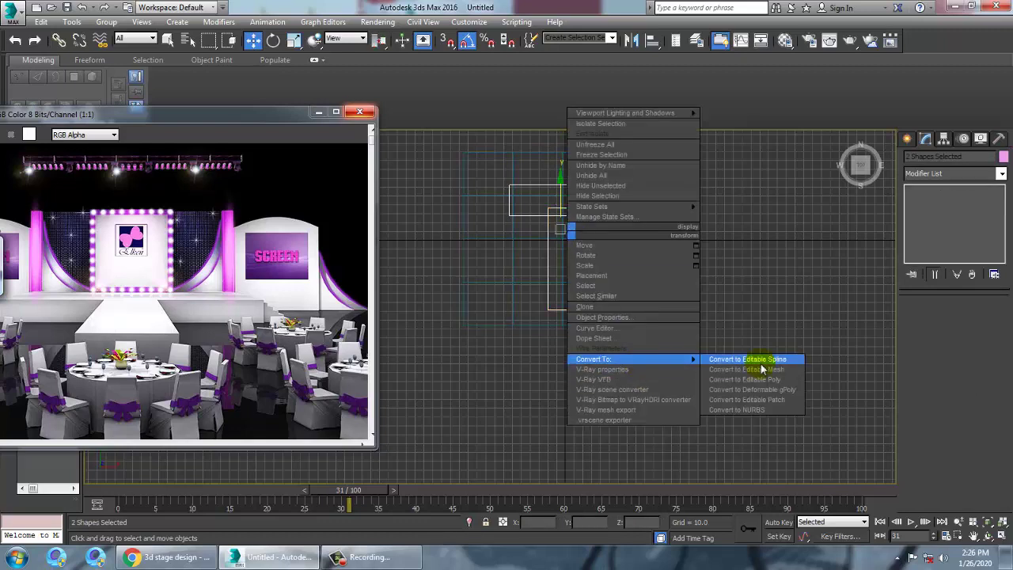
{"action": "left_click", "coordinate": [779, 360]}
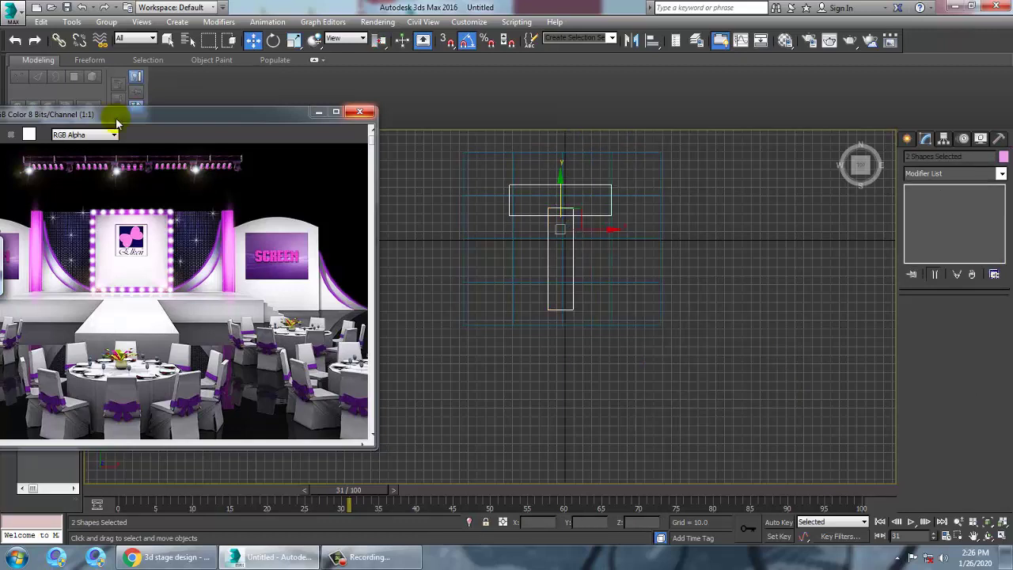
Step: Attach the narrow runway rectangle to the wide stage rectangle so both belong to one editable spline
{"action": "left_click", "coordinate": [599, 223]}
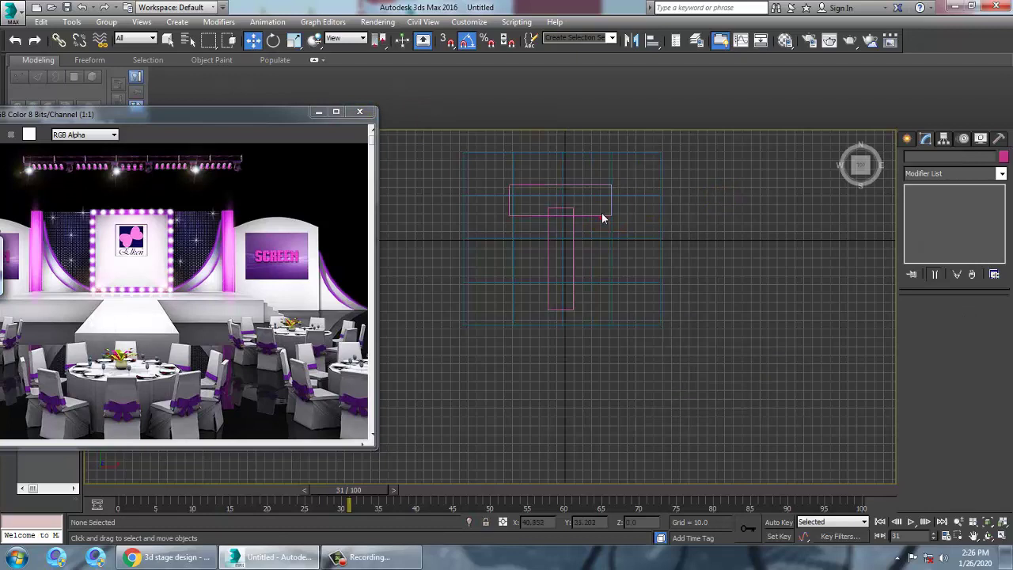
{"action": "left_click", "coordinate": [601, 213]}
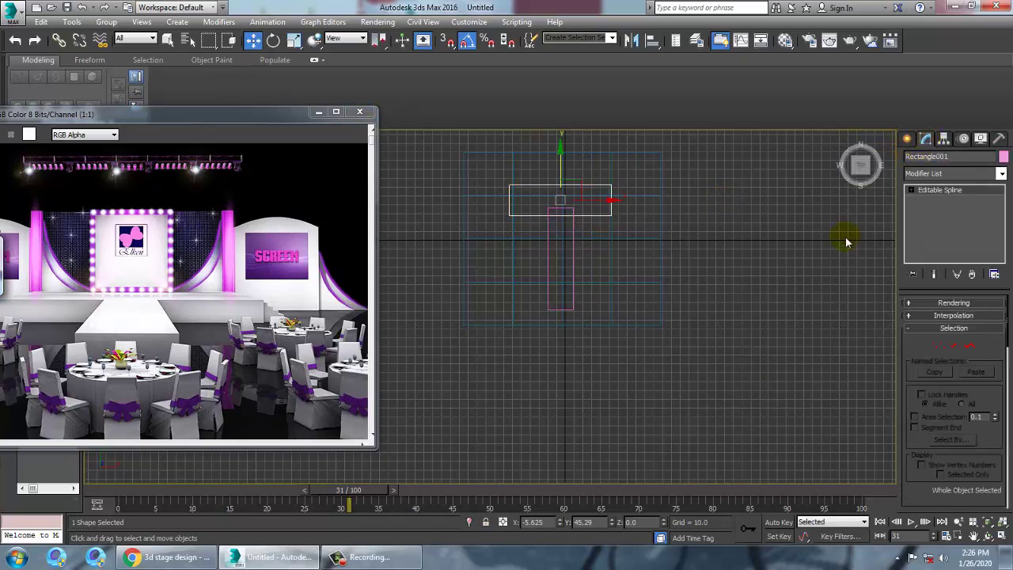
{"action": "scroll", "coordinate": [922, 446], "scroll_direction": "down", "scroll_amount": 5}
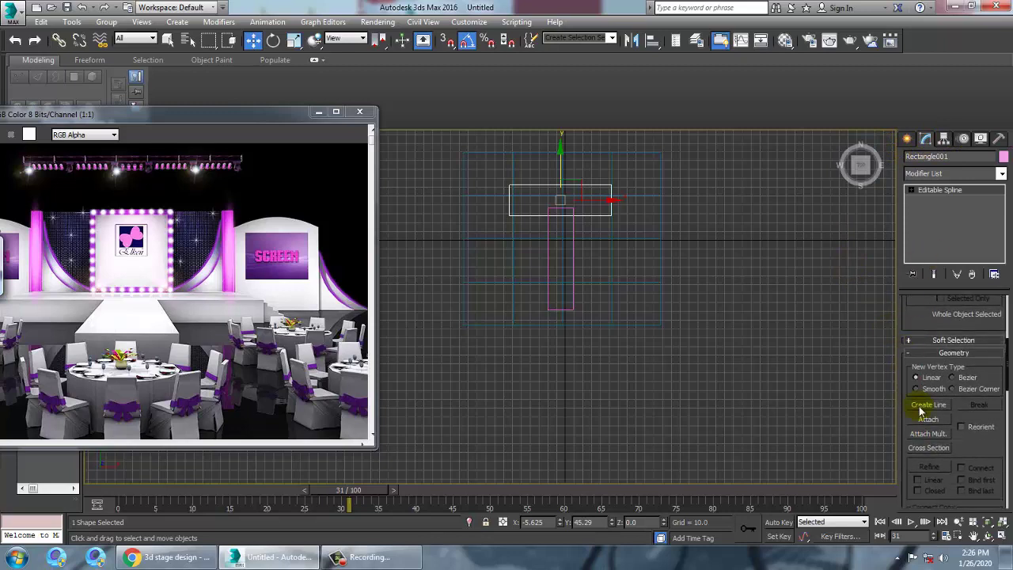
{"action": "left_click", "coordinate": [963, 409]}
{"action": "left_click", "coordinate": [941, 421]}
{"action": "left_click", "coordinate": [631, 205]}
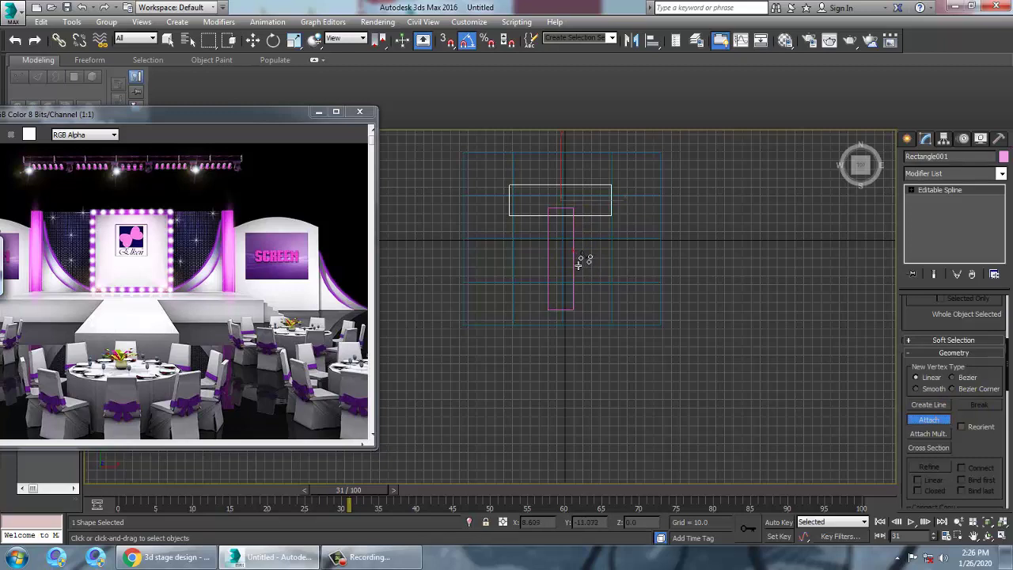
{"action": "left_click", "coordinate": [530, 111]}
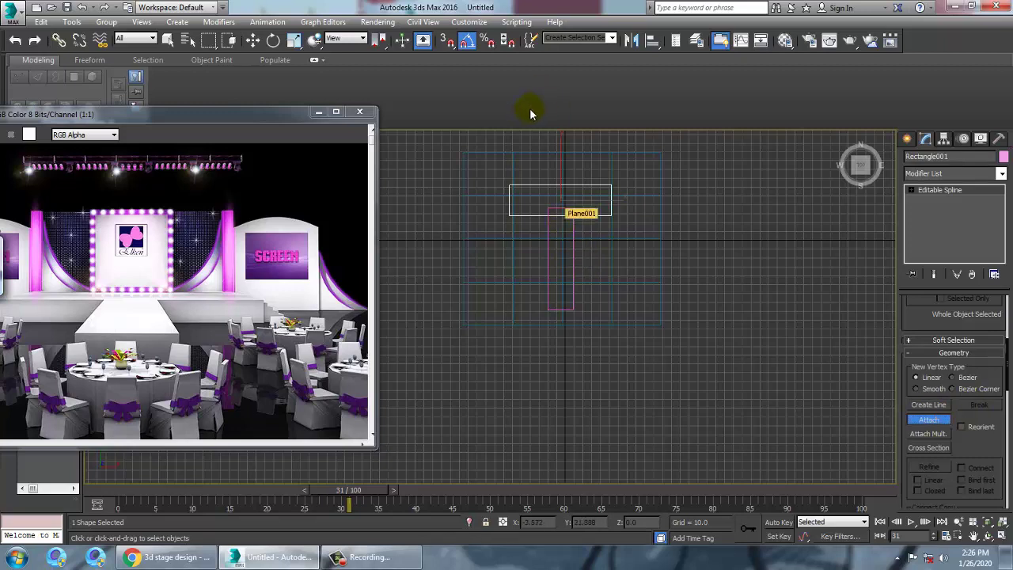
{"action": "left_click", "coordinate": [565, 210]}
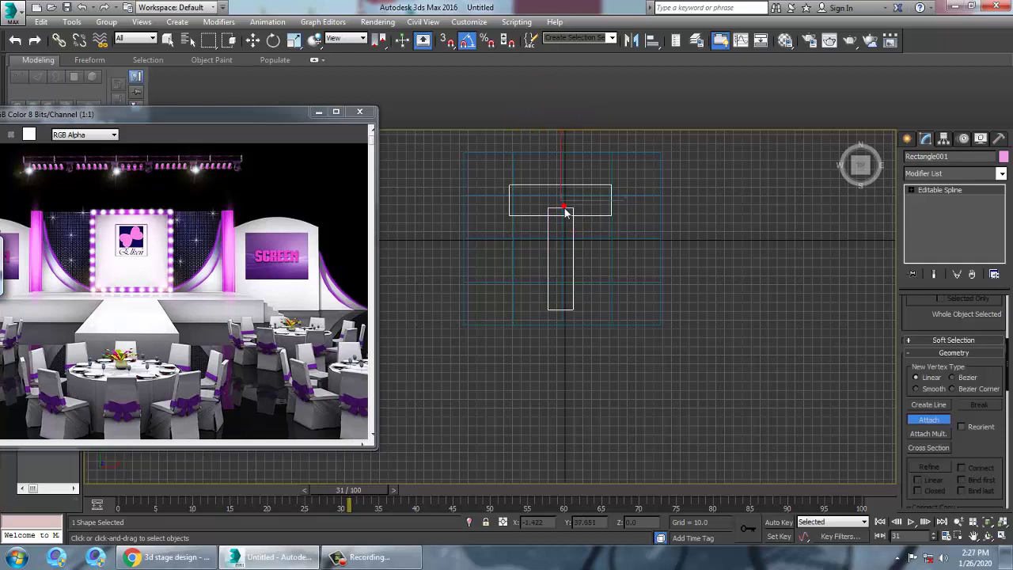
{"action": "key", "text": "w"}
Step: Merge the wide and narrow splines into a single T outline with a Boolean union at spline level
{"action": "left_click", "coordinate": [912, 190]}
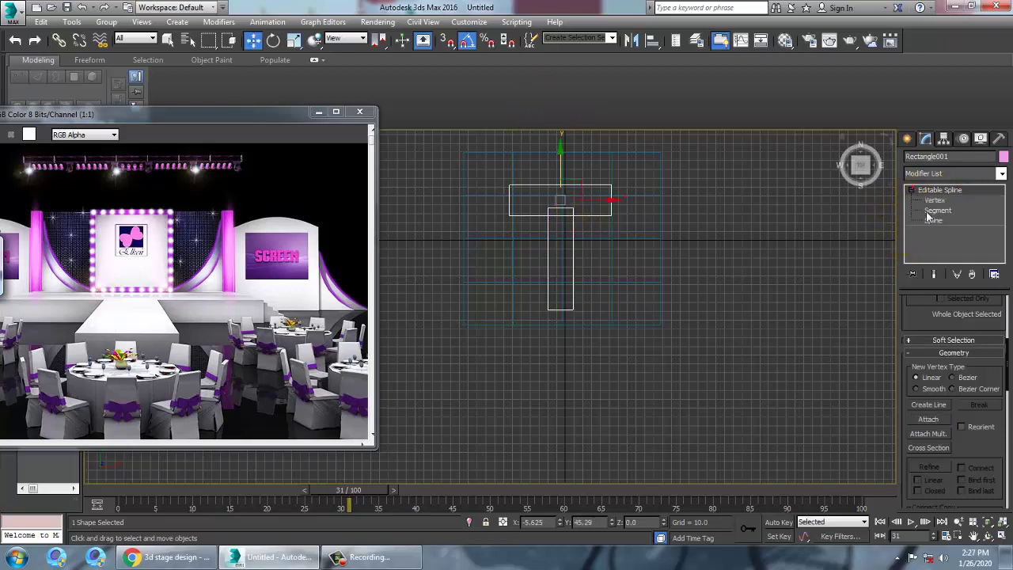
{"action": "left_click", "coordinate": [933, 220]}
{"action": "left_click", "coordinate": [615, 222]}
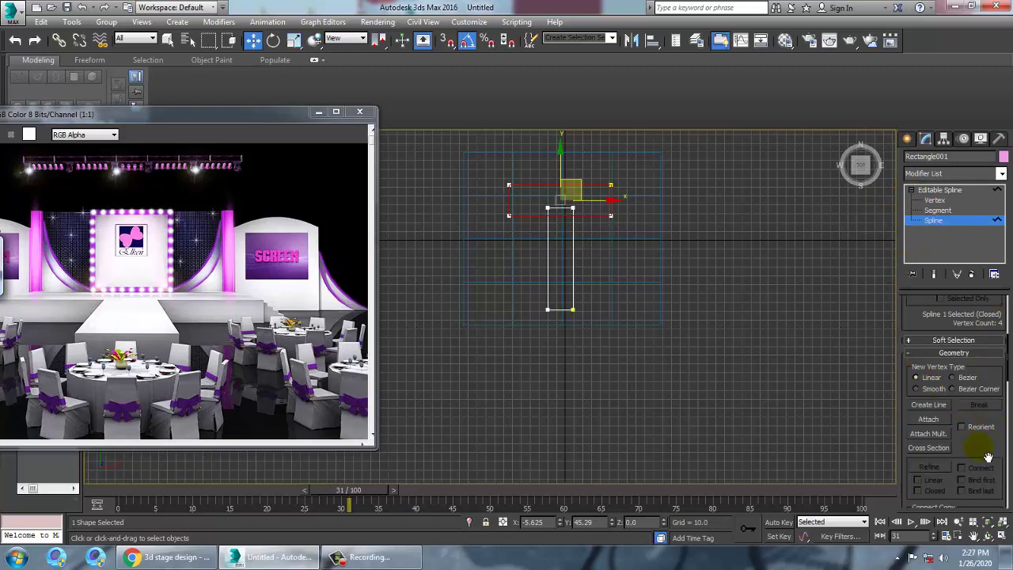
{"action": "left_click_drag", "start_coordinate": [988, 457], "coordinate": [938, 209]}
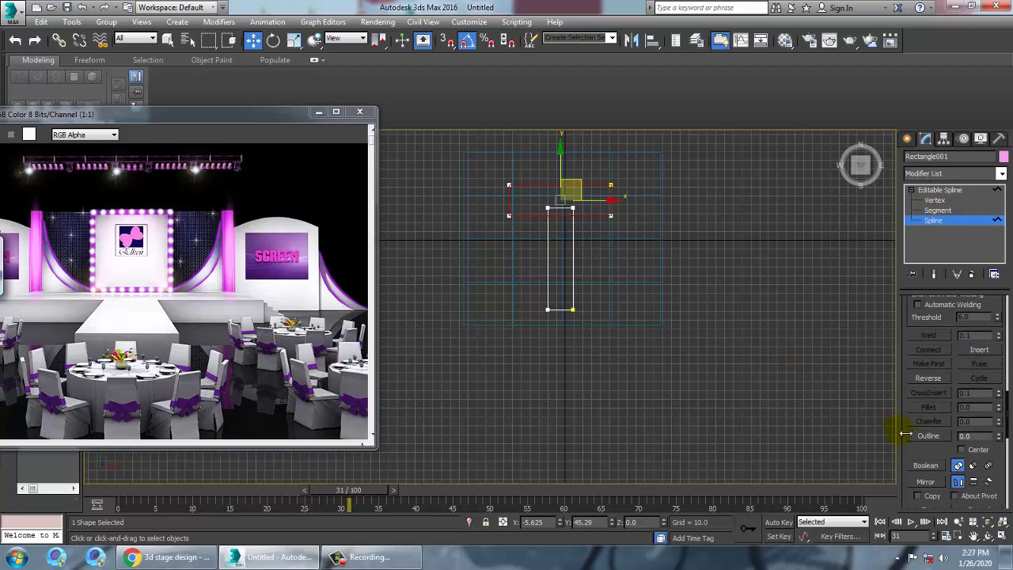
{"action": "left_click", "coordinate": [928, 466]}
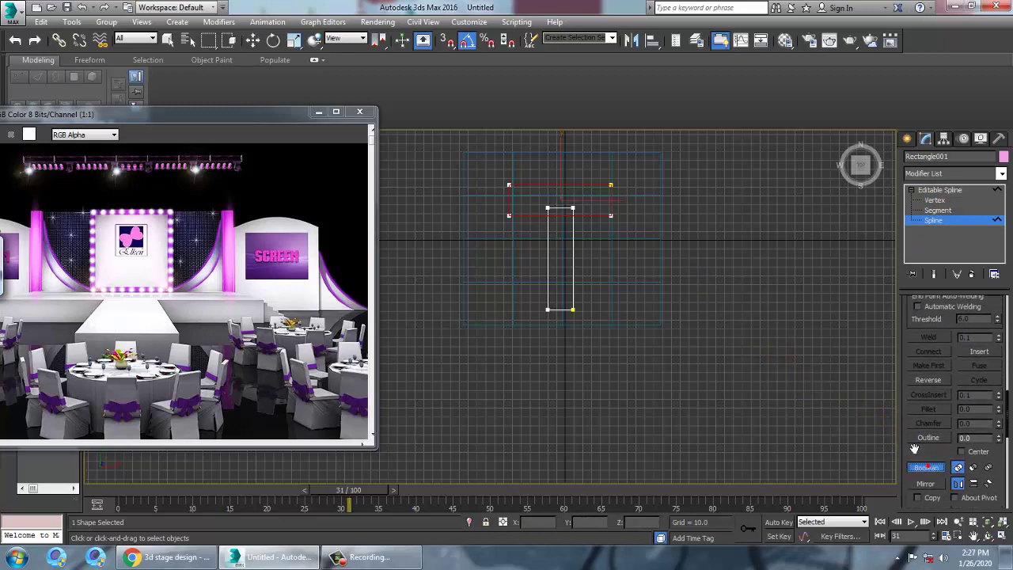
{"action": "left_click", "coordinate": [582, 251]}
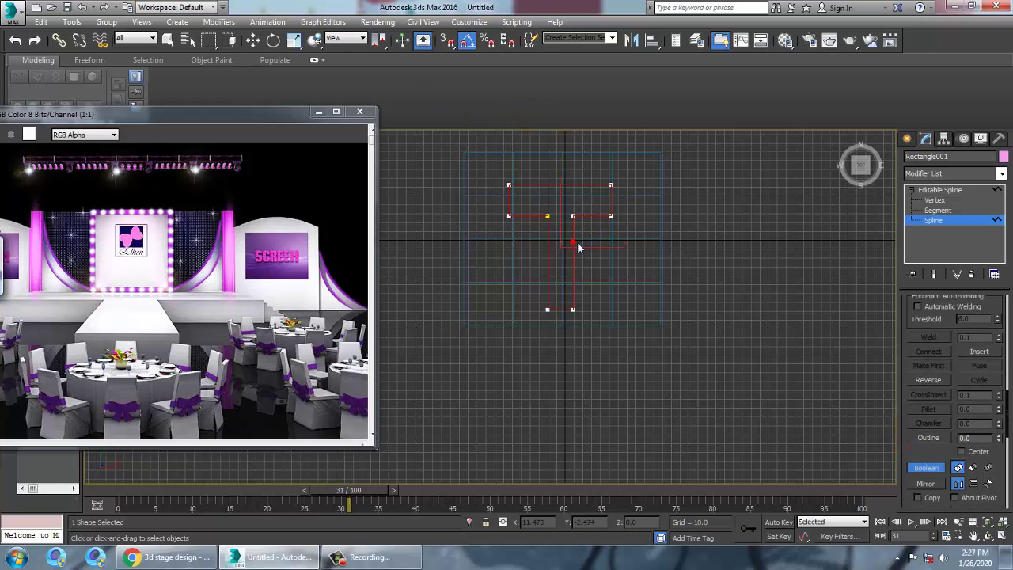
{"action": "left_click", "coordinate": [919, 194]}
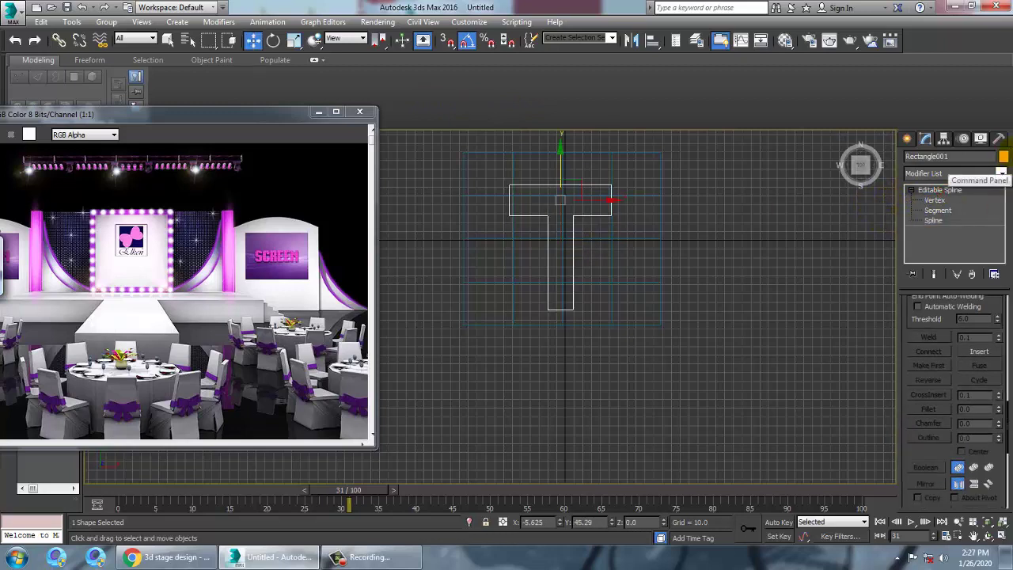
Step: Apply an Extrude modifier to the T outline with an amount of 25, checking the height in the Perspective view
{"action": "left_click", "coordinate": [1001, 173]}
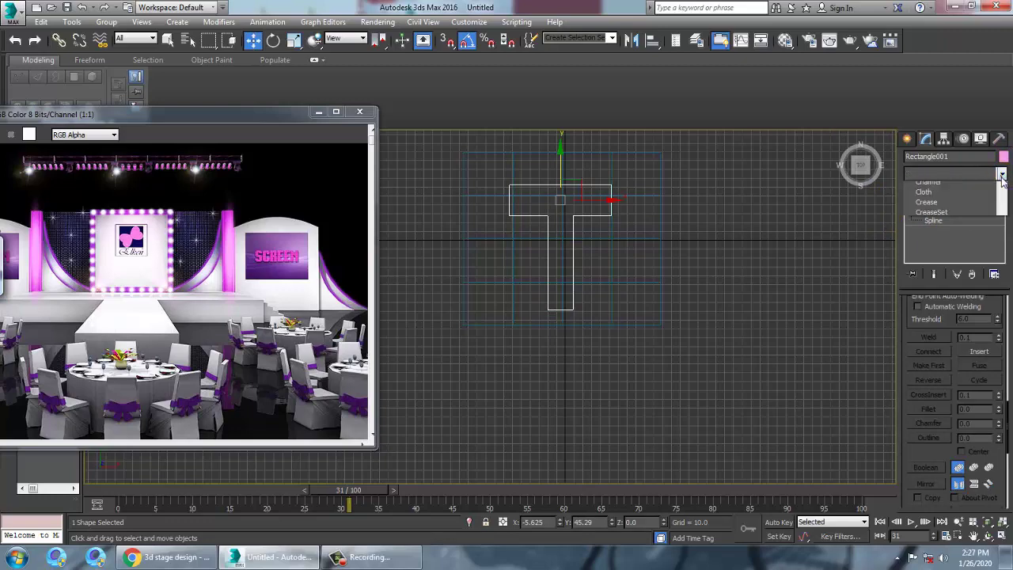
{"action": "type", "text": "ex"}
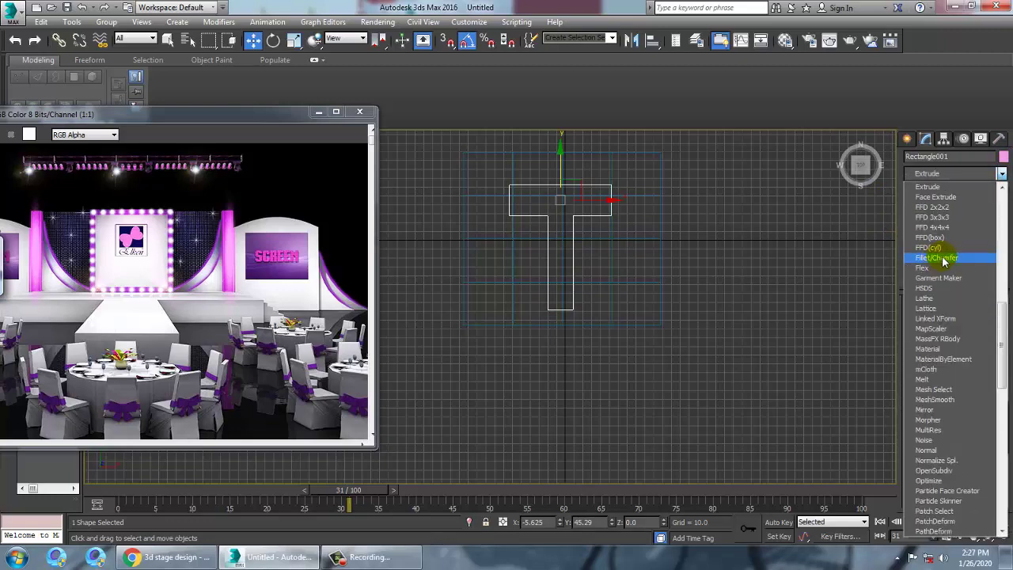
{"action": "left_click", "coordinate": [942, 187]}
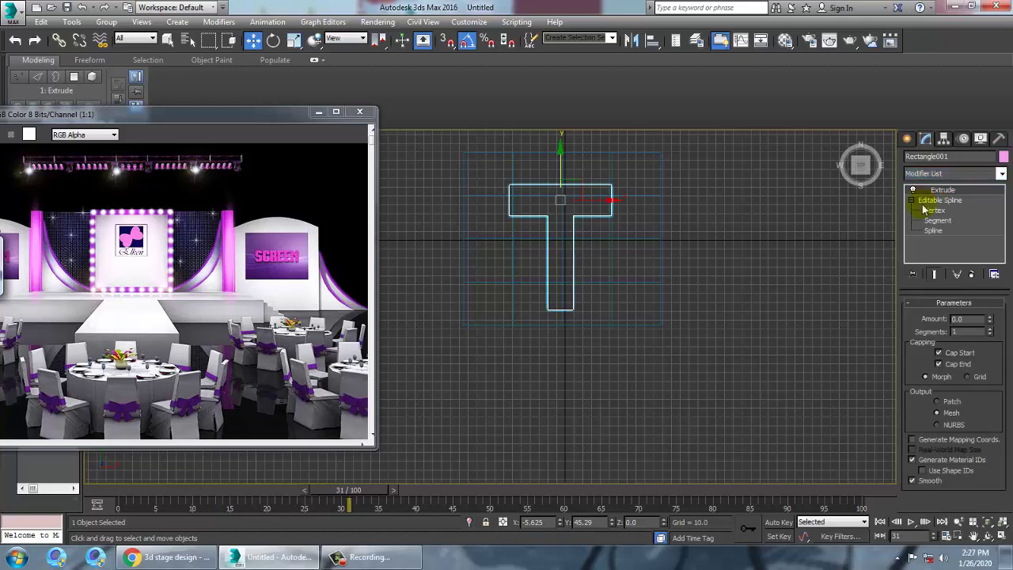
{"action": "key", "text": "alt+w"}
{"action": "key", "text": "alt+w"}
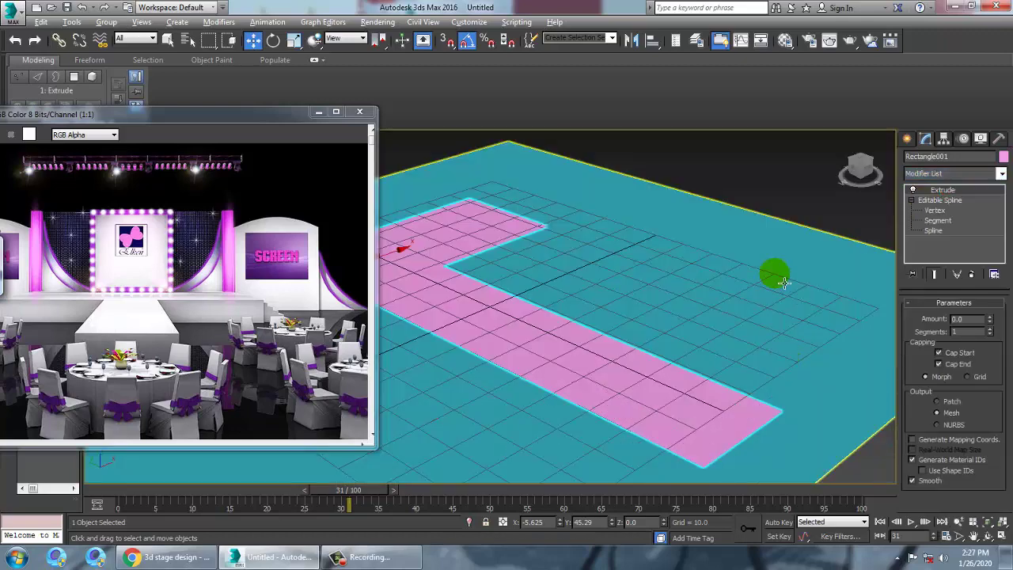
{"action": "scroll", "coordinate": [673, 301], "scroll_direction": "up", "scroll_amount": 2}
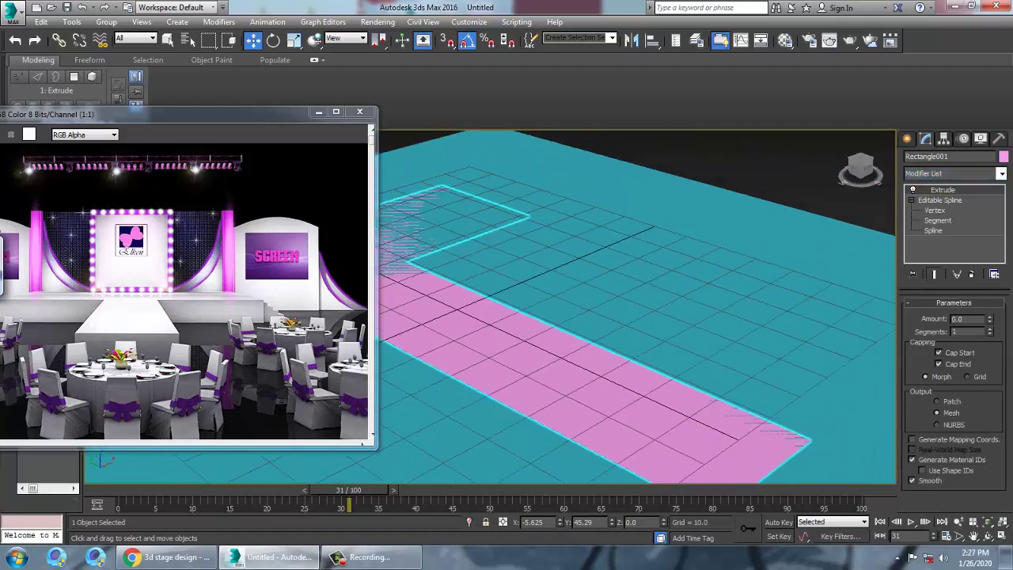
{"action": "scroll", "coordinate": [673, 301], "scroll_direction": "down", "scroll_amount": 5}
{"action": "middle_click_drag", "start_coordinate": [681, 329], "coordinate": [693, 323], "text": "alt"}
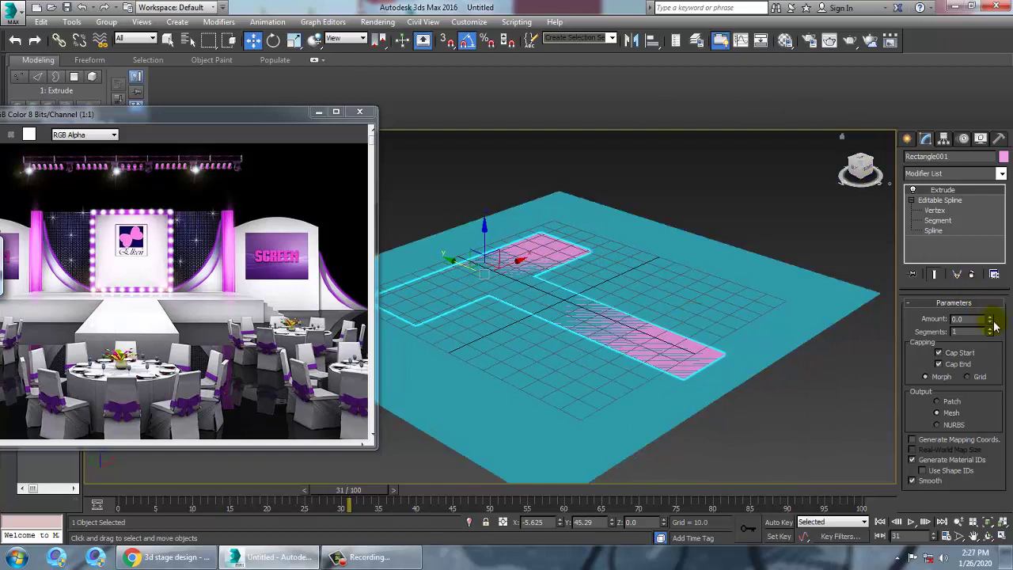
{"action": "left_click_drag", "start_coordinate": [1001, 320], "coordinate": [1006, 294]}
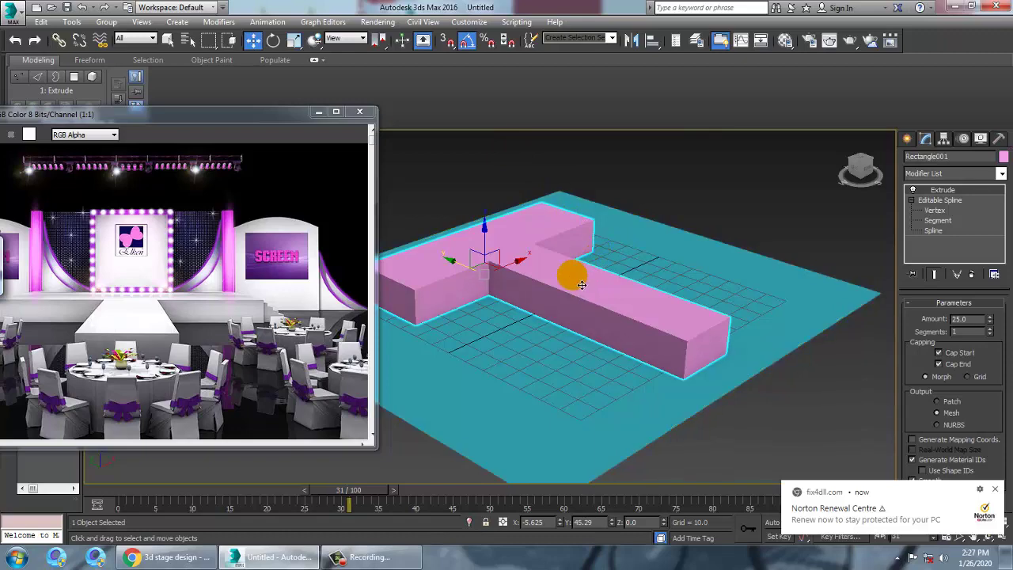
Step: Show edged faces in the Perspective view and give the stage and ground plane the same light grey object colour
{"action": "key", "text": "F4"}
{"action": "key", "text": "ctrl+a"}
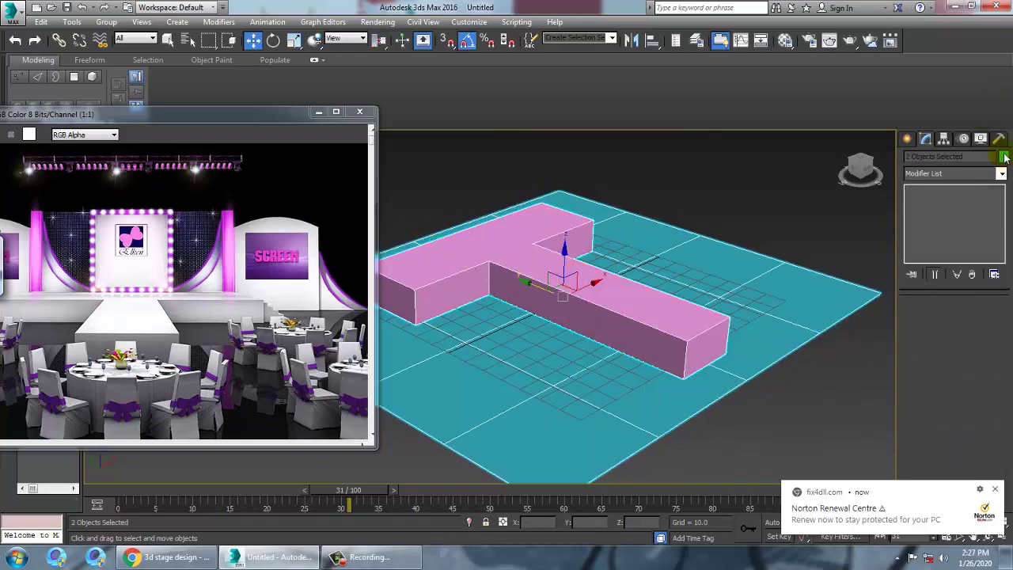
{"action": "left_click", "coordinate": [1003, 156]}
{"action": "left_click", "coordinate": [588, 307]}
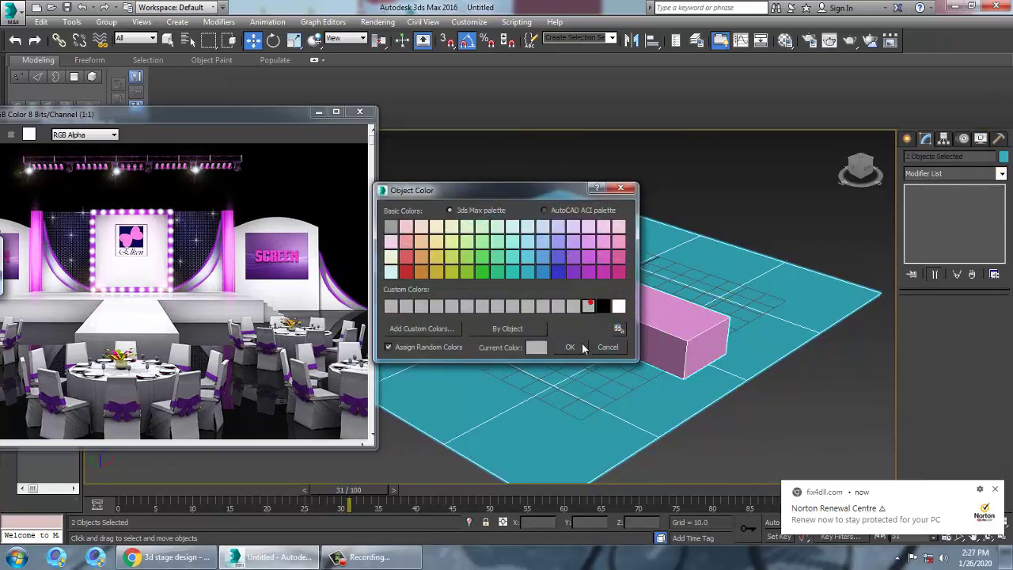
{"action": "left_click", "coordinate": [569, 348]}
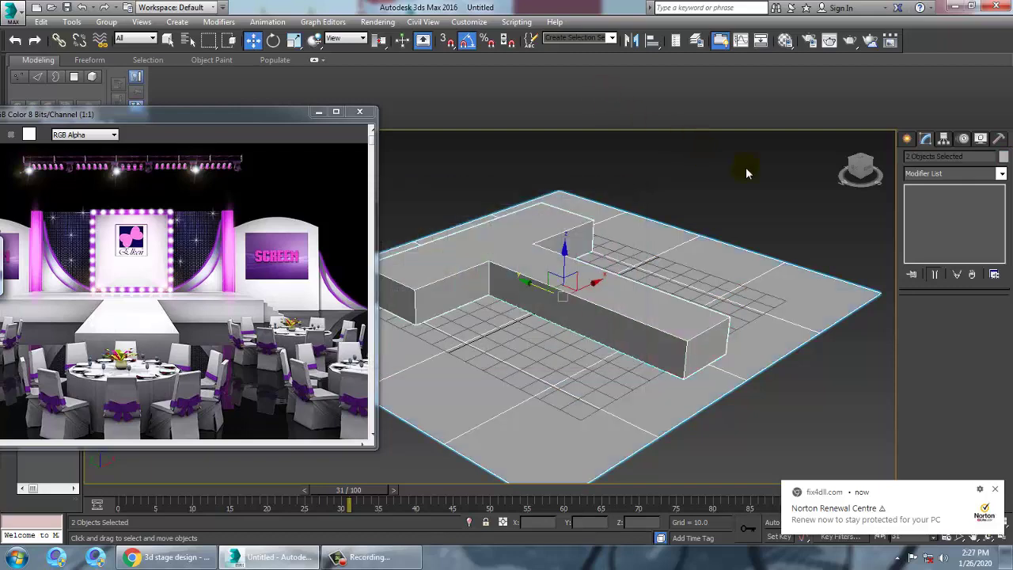
{"action": "middle_click_drag", "start_coordinate": [625, 272], "coordinate": [565, 201], "text": "alt"}
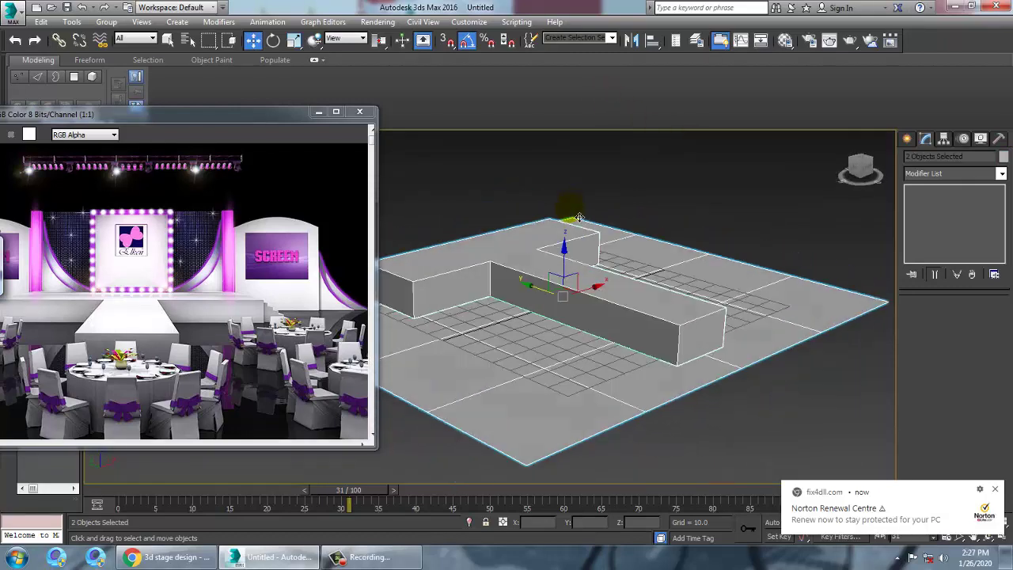
Step: Draw a box about 36 long and 8 wide against the left end of the wide stage in the Top view, checking it in Perspective
{"action": "key", "text": "alt+w"}
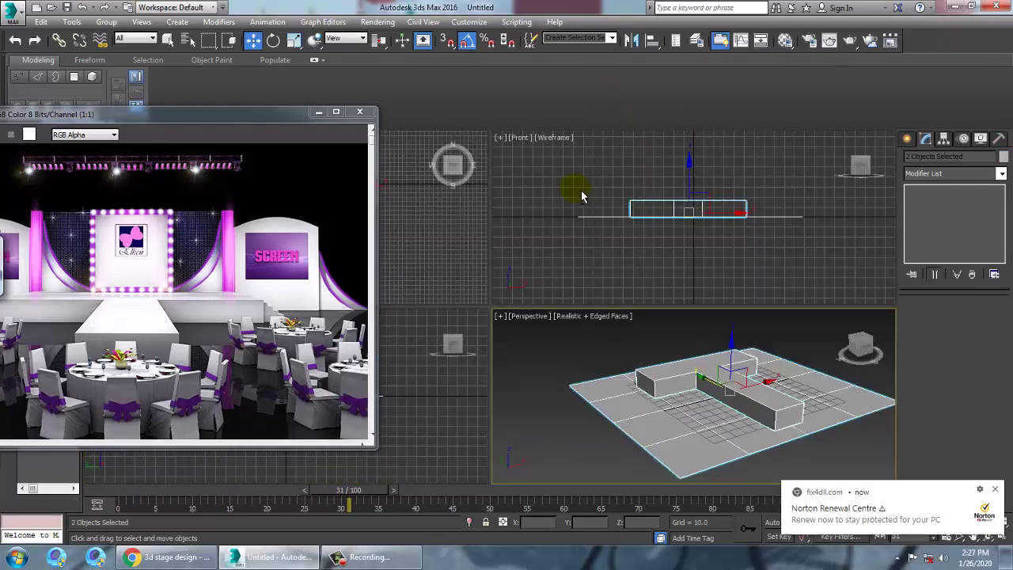
{"action": "left_click", "coordinate": [441, 240]}
{"action": "key", "text": "alt+w"}
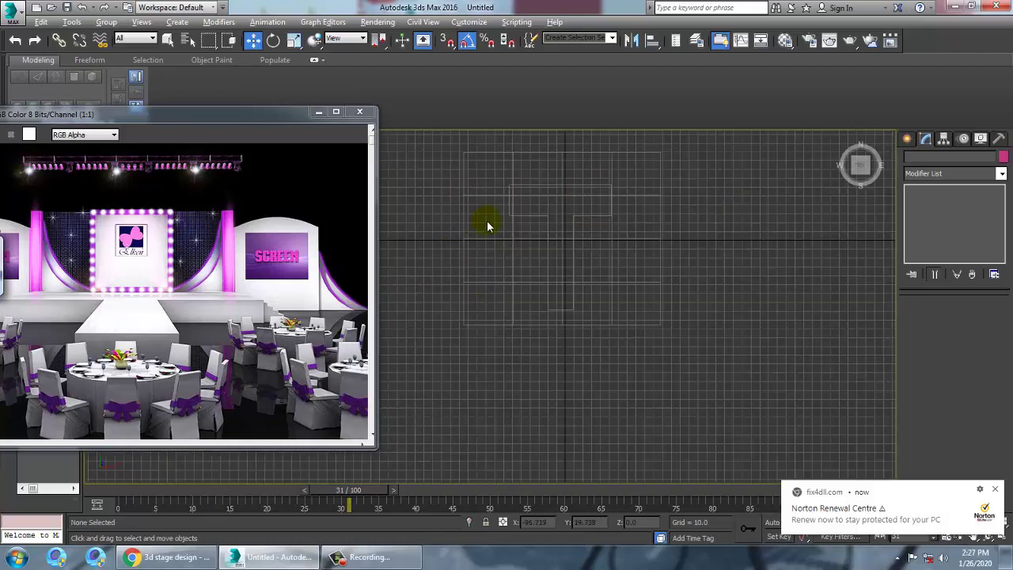
{"action": "middle_click_drag", "start_coordinate": [487, 220], "coordinate": [613, 244], "text": "alt"}
{"action": "key", "text": "t"}
{"action": "scroll", "coordinate": [612, 230], "scroll_direction": "down", "scroll_amount": 2}
{"action": "scroll", "coordinate": [612, 229], "scroll_direction": "up", "scroll_amount": 6}
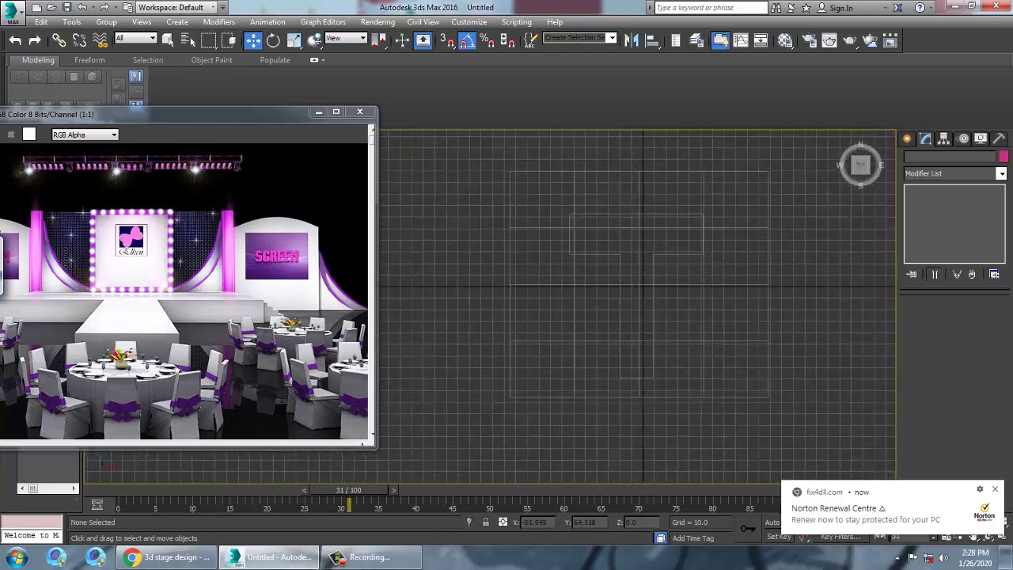
{"action": "left_click", "coordinate": [906, 137]}
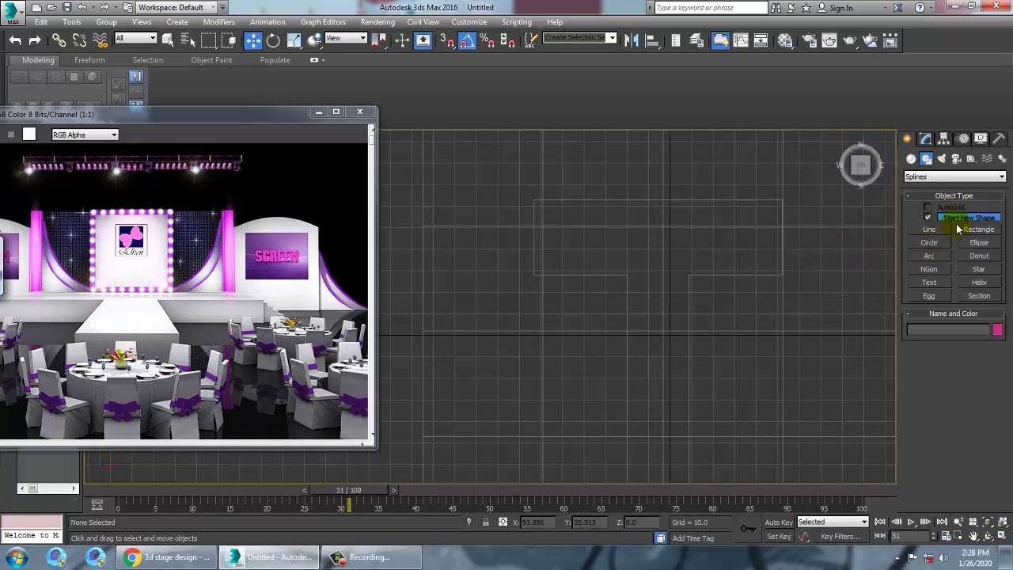
{"action": "left_click", "coordinate": [912, 159]}
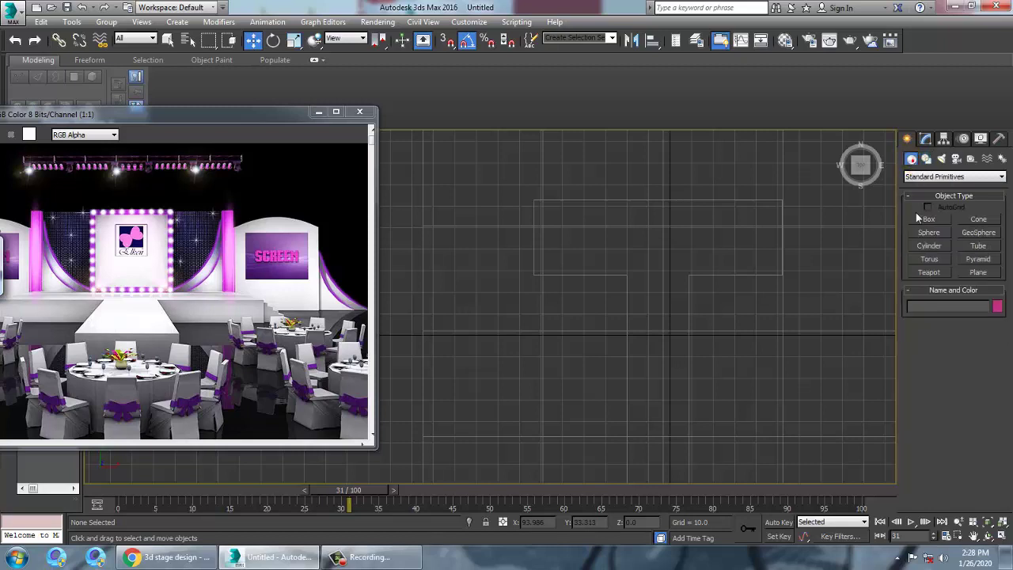
{"action": "left_click", "coordinate": [929, 220]}
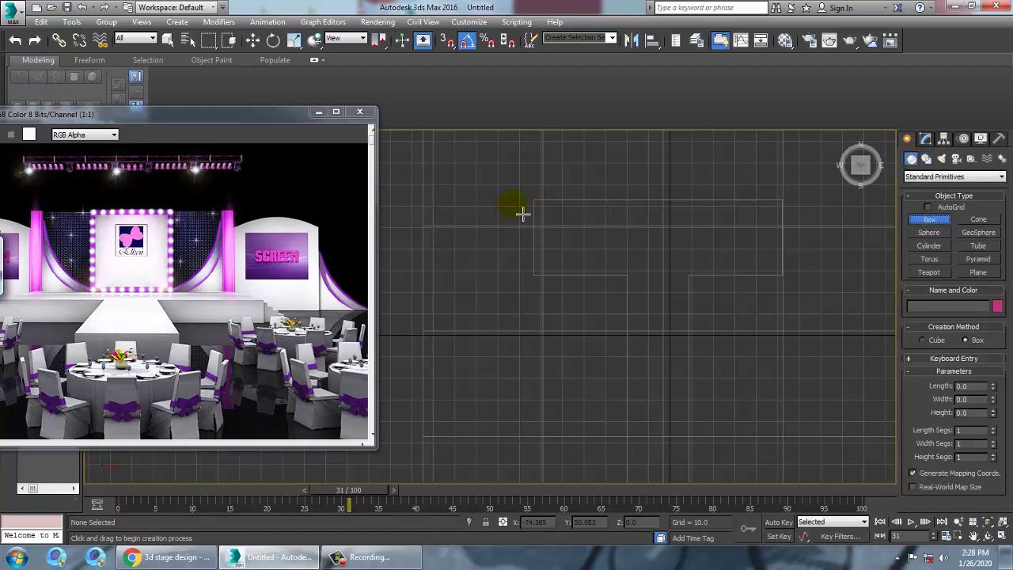
{"action": "left_click_drag", "start_coordinate": [543, 208], "coordinate": [528, 284]}
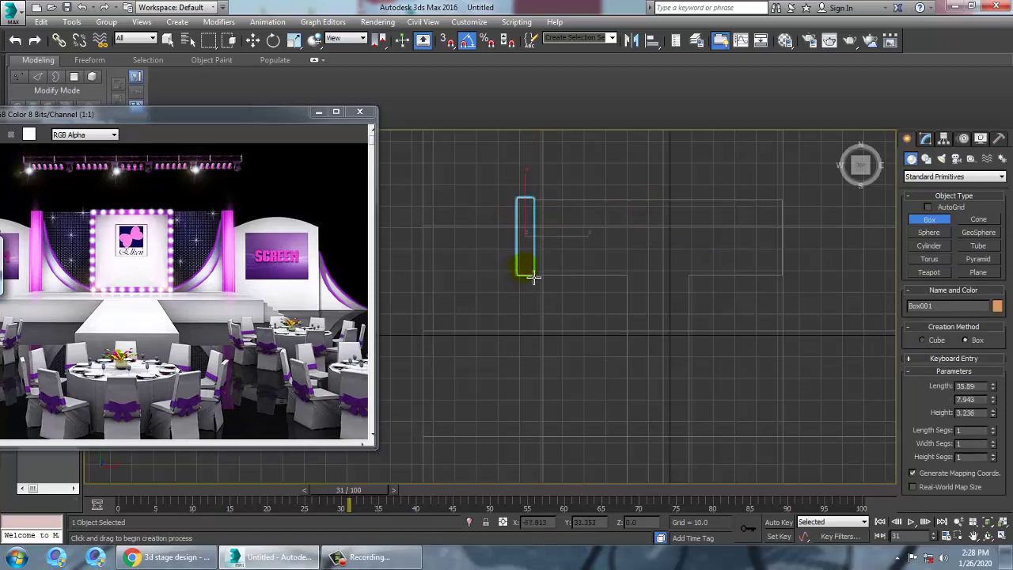
{"action": "key", "text": "w"}
{"action": "key", "text": "alt+w"}
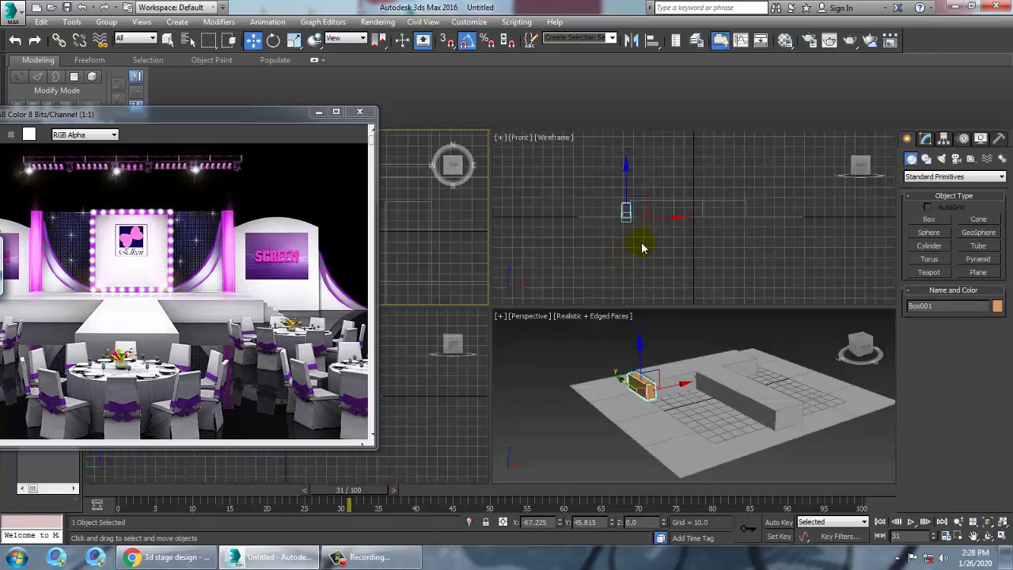
{"action": "left_click", "coordinate": [661, 360]}
{"action": "key", "text": "alt+w"}
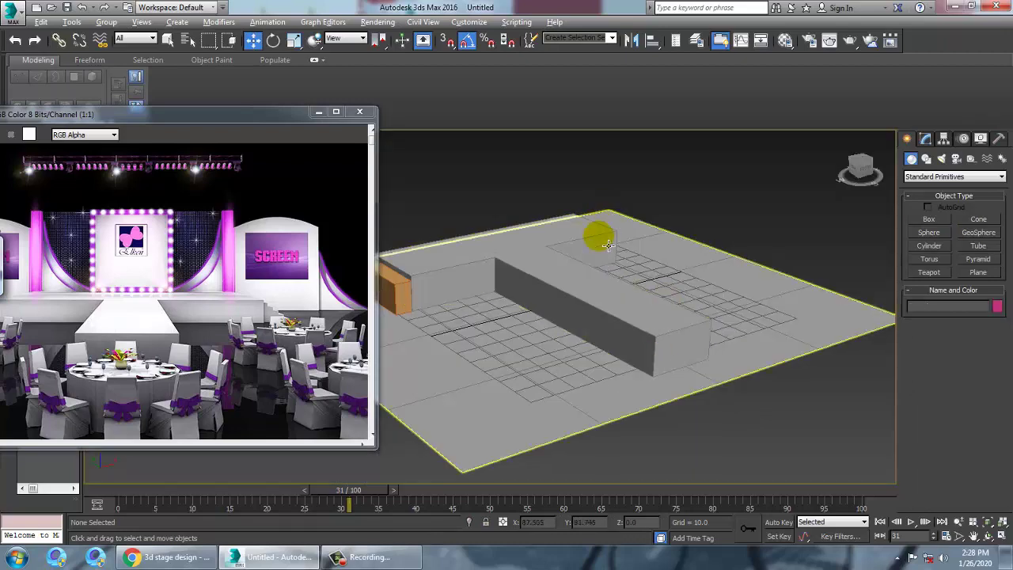
Step: Convert the new box beside the stage to an Editable Poly, working in the Front view
{"action": "key", "text": "alt+w"}
{"action": "left_click", "coordinate": [562, 240]}
{"action": "key", "text": "alt+w"}
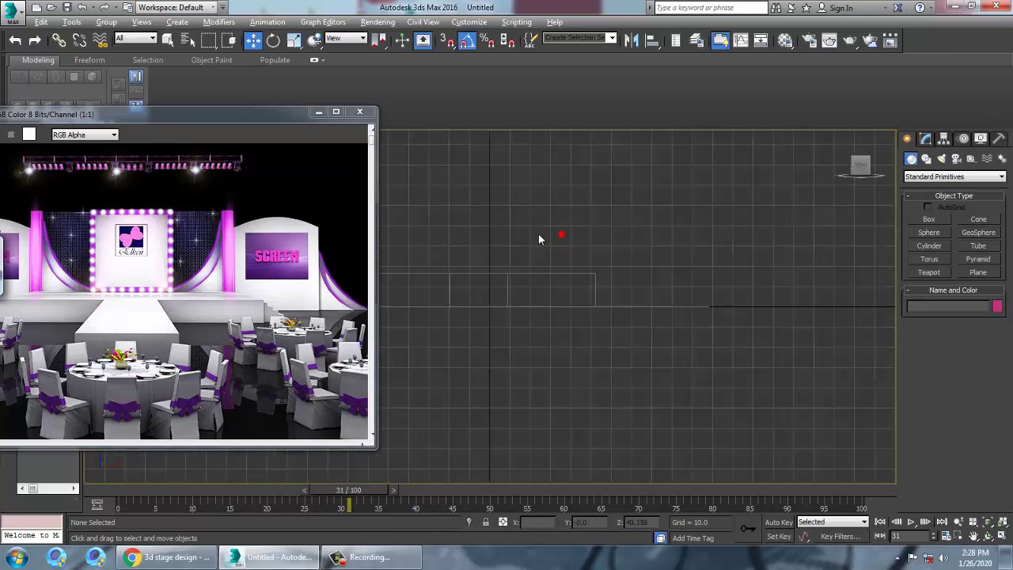
{"action": "middle_click_drag", "start_coordinate": [543, 254], "coordinate": [621, 253]}
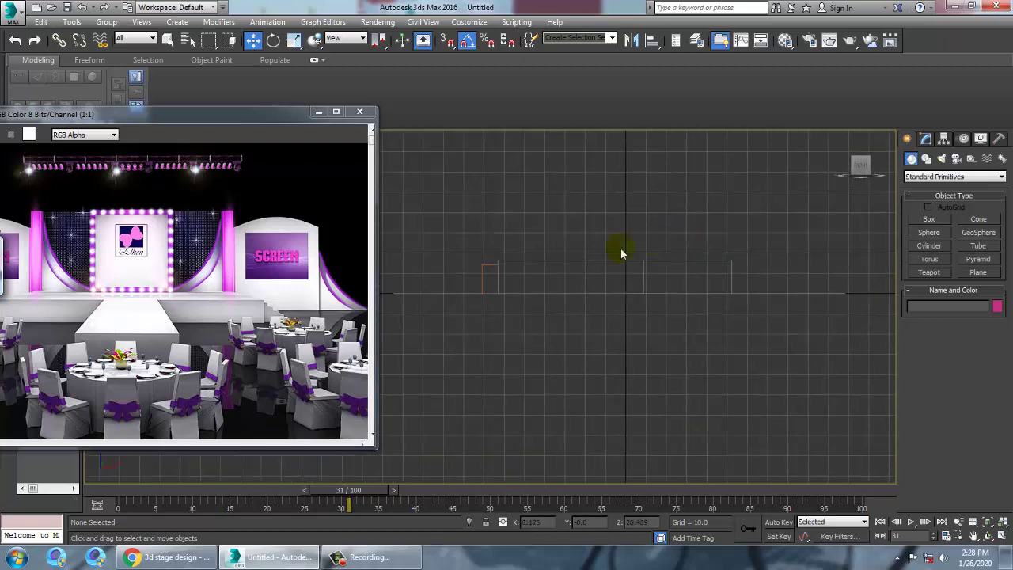
{"action": "scroll", "coordinate": [545, 252], "scroll_direction": "up", "scroll_amount": 2}
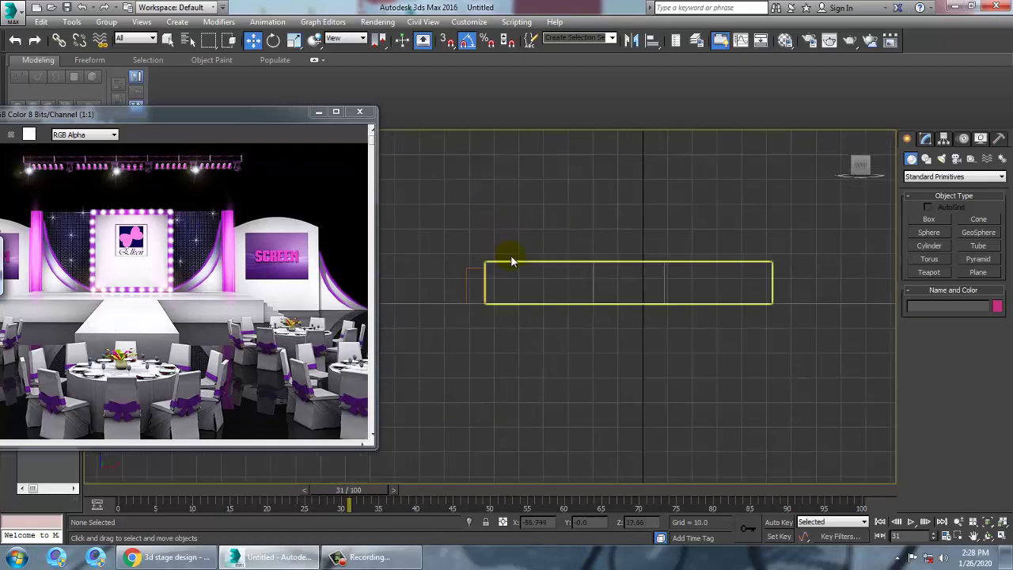
{"action": "middle_click_drag", "start_coordinate": [539, 266], "coordinate": [568, 277]}
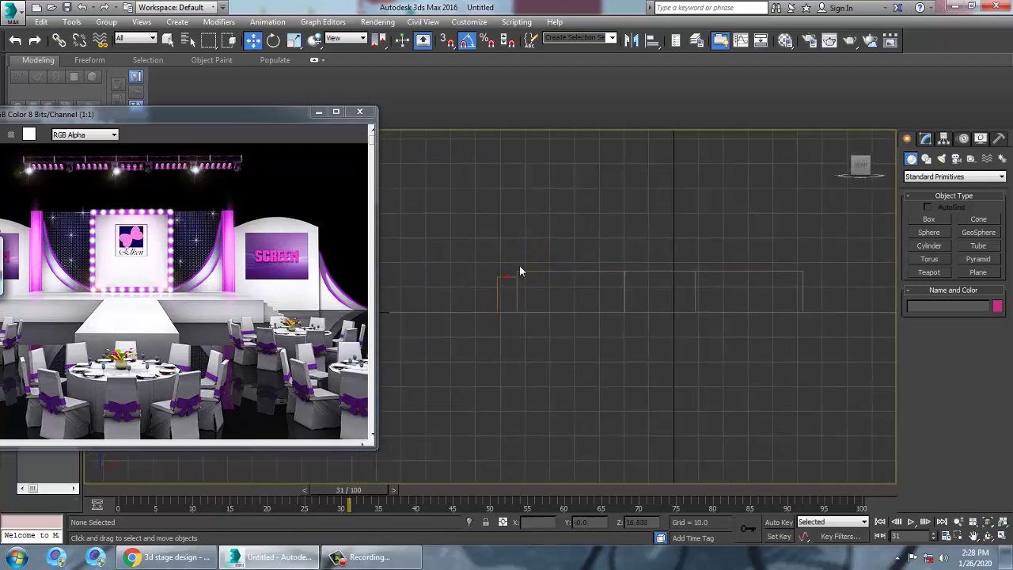
{"action": "left_click", "coordinate": [567, 215]}
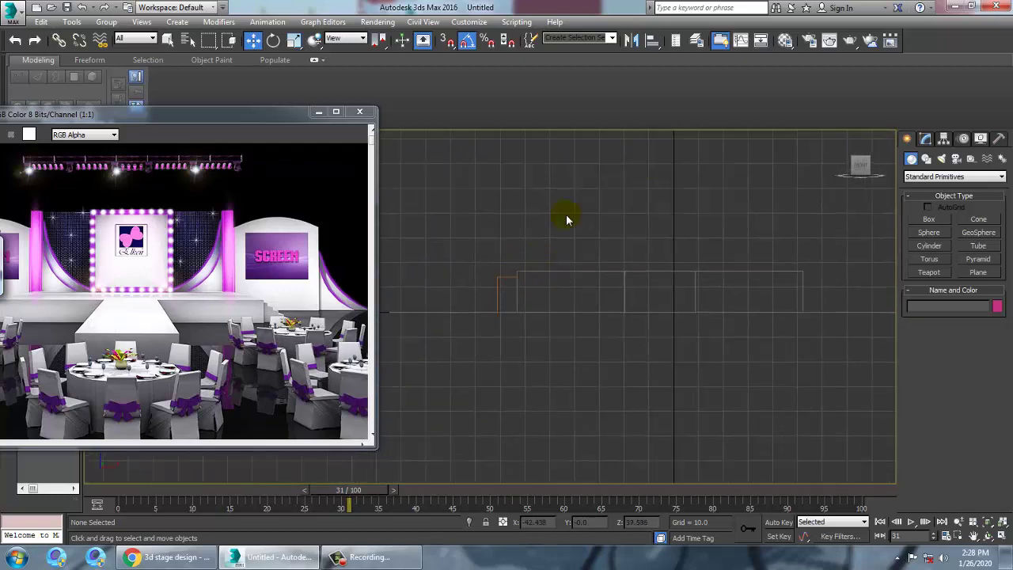
{"action": "left_click", "coordinate": [505, 287]}
{"action": "right_click", "coordinate": [505, 275]}
{"action": "mouse_move", "coordinate": [554, 402]}
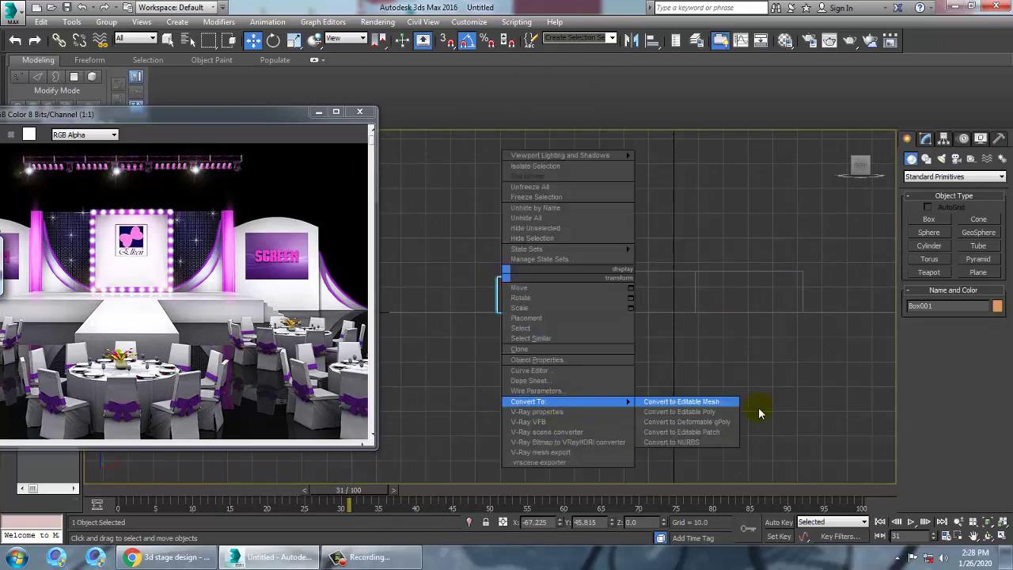
{"action": "left_click", "coordinate": [715, 418]}
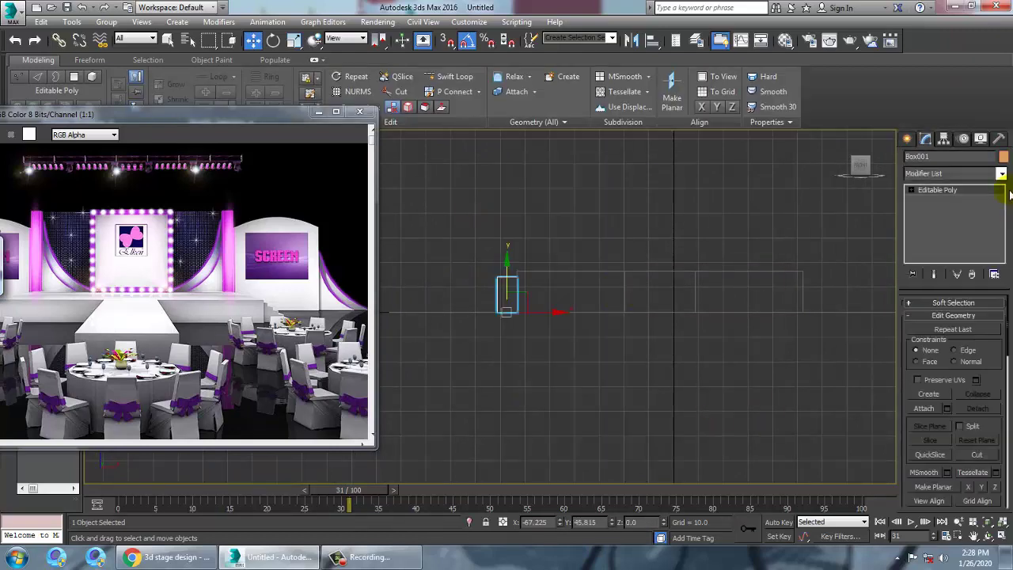
Step: Lower the box's top vertices in the Front view to a height of about 11, making it a stair step below stage level
{"action": "key", "text": "alt+w"}
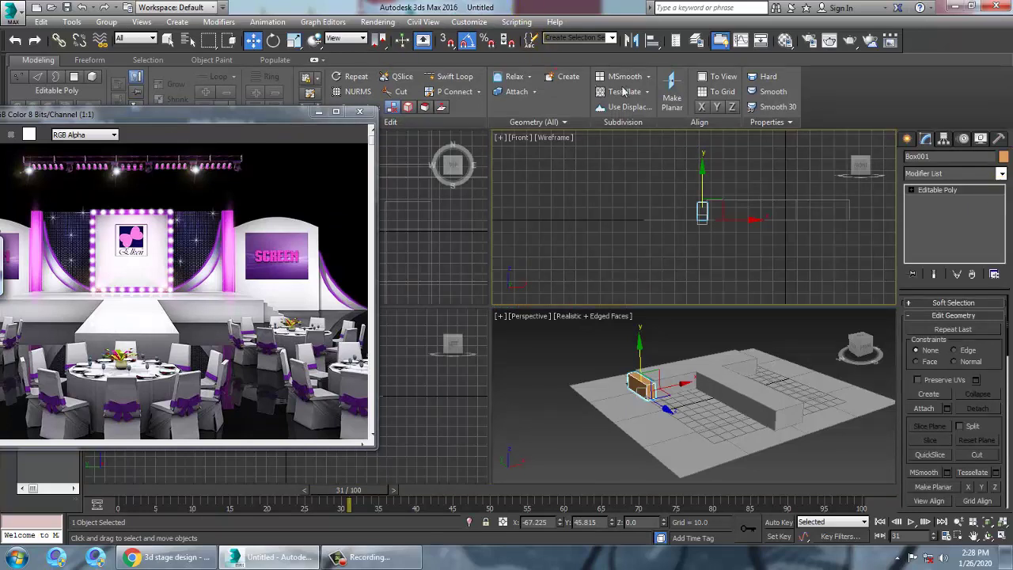
{"action": "left_click", "coordinate": [913, 190]}
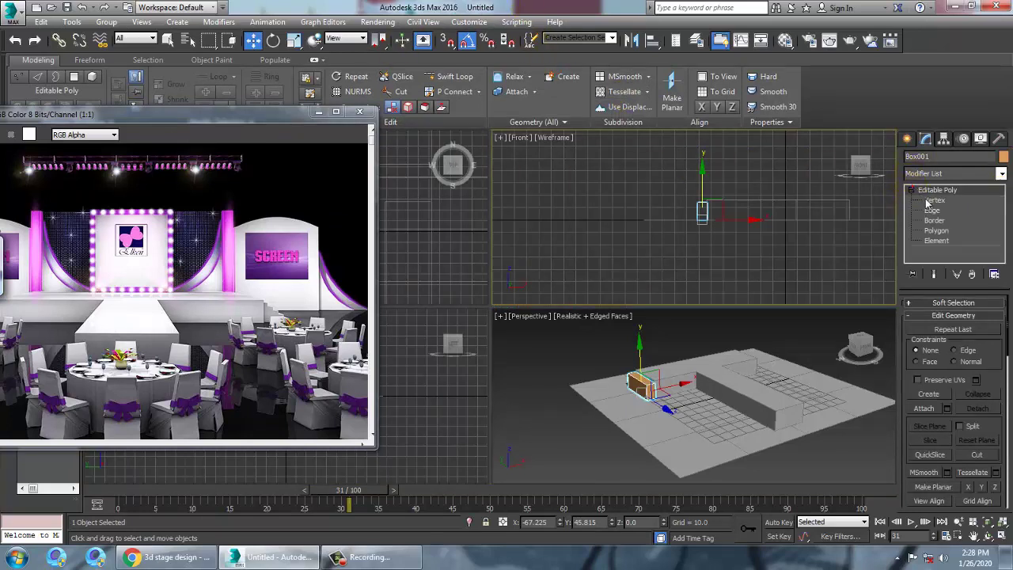
{"action": "key", "text": "1"}
{"action": "key", "text": "alt+w"}
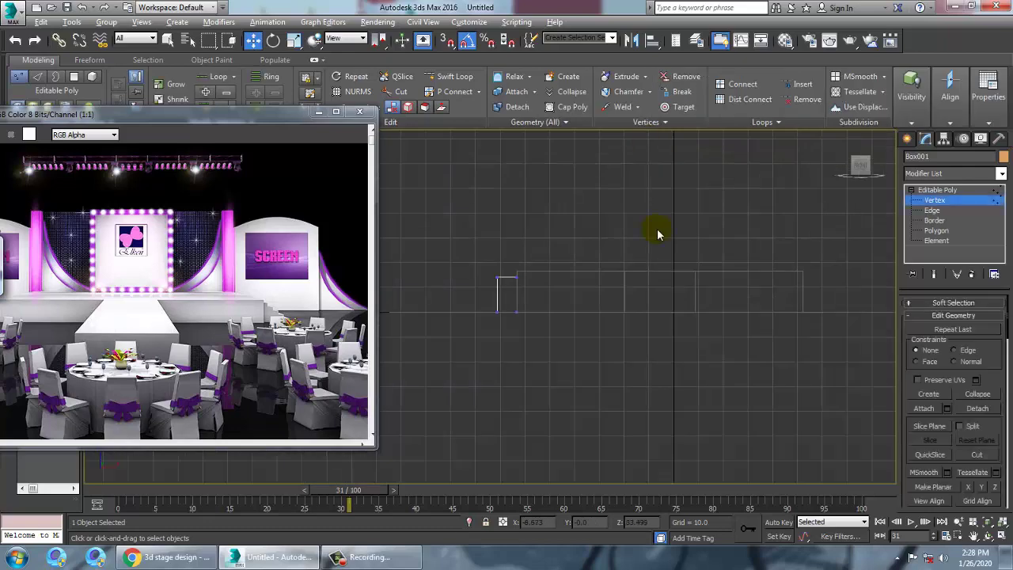
{"action": "middle_click_drag", "start_coordinate": [558, 269], "coordinate": [550, 263], "text": "alt"}
{"action": "key", "text": "f"}
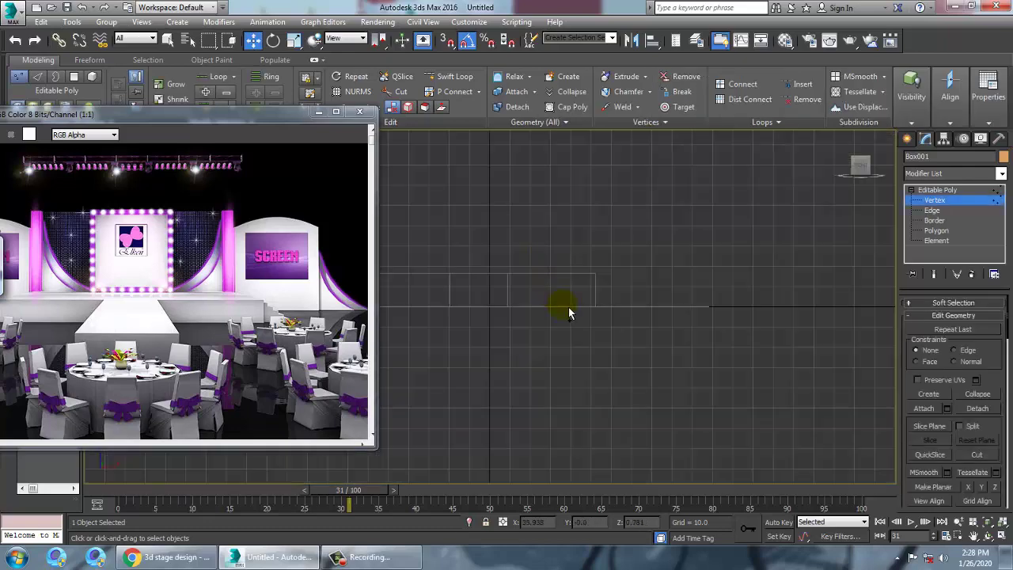
{"action": "key", "text": "t"}
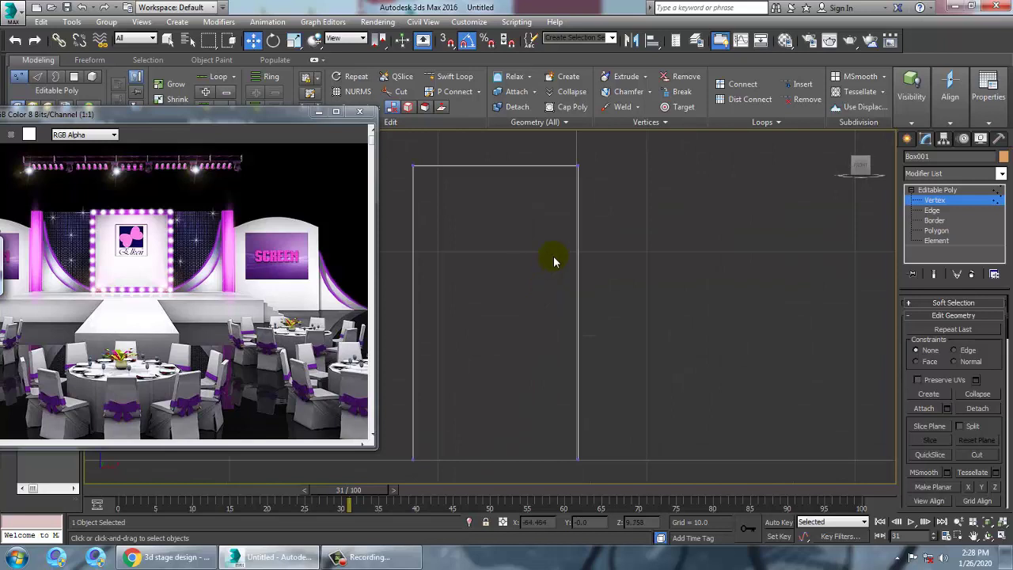
{"action": "scroll", "coordinate": [554, 261], "scroll_direction": "down", "scroll_amount": 5}
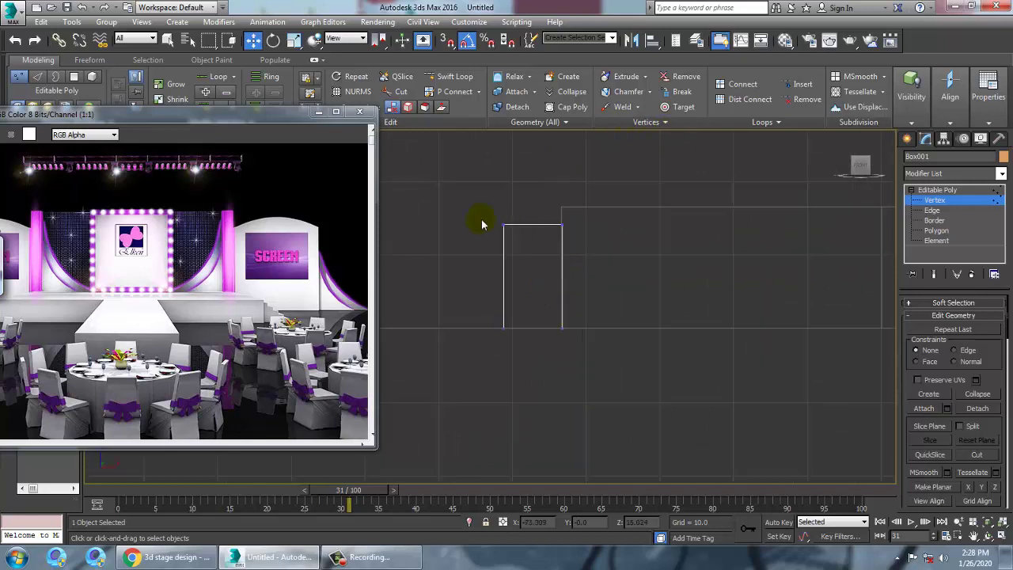
{"action": "mouse_move", "coordinate": [428, 226]}
{"action": "middle_mouse_down", "text": "alt"}
{"action": "mouse_move", "coordinate": [617, 223]}
{"action": "mouse_move", "coordinate": [504, 190]}
{"action": "middle_mouse_up", "text": "alt"}
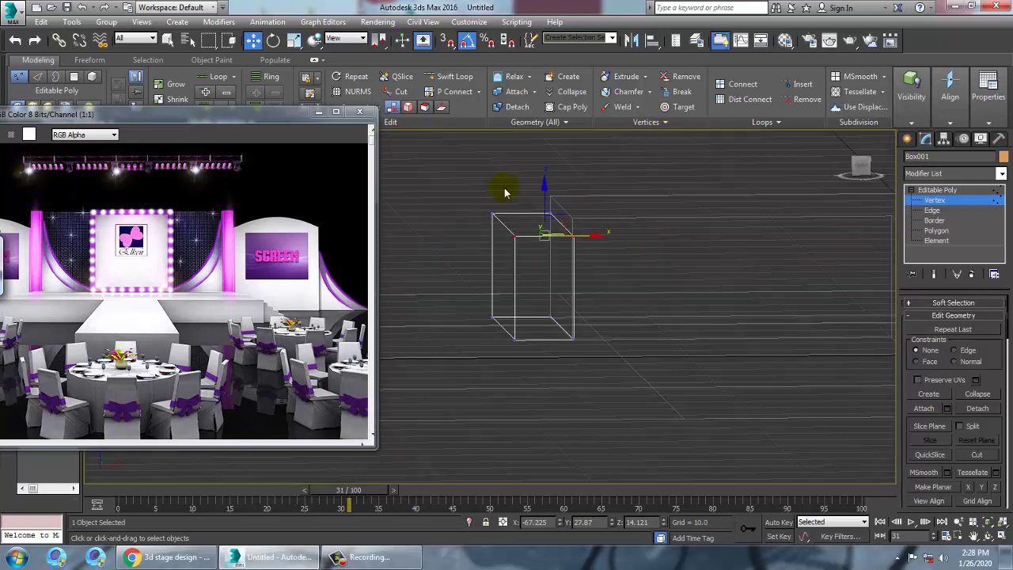
{"action": "key", "text": "f"}
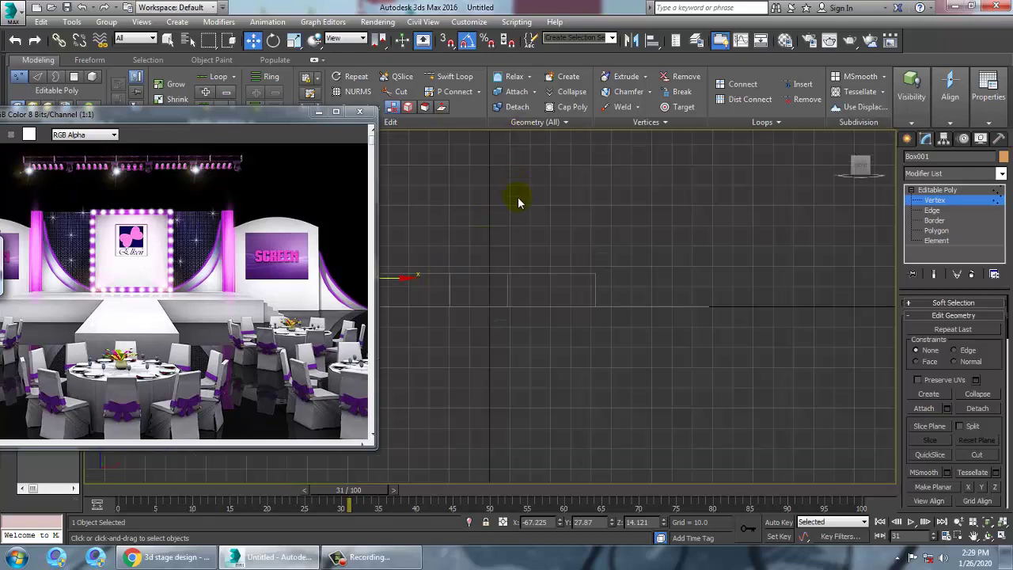
{"action": "middle_click_drag", "start_coordinate": [550, 267], "coordinate": [713, 277]}
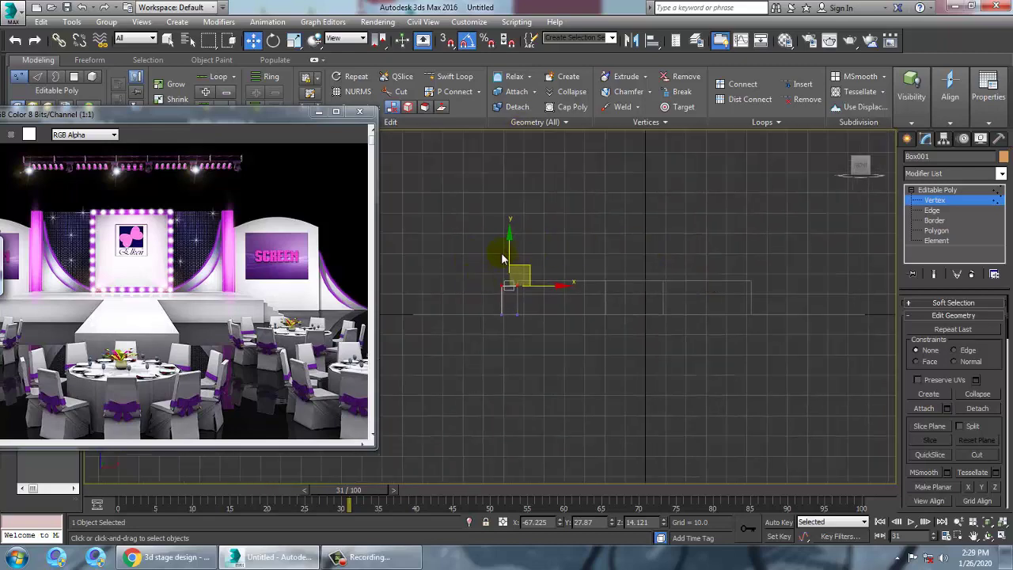
{"action": "left_click_drag", "start_coordinate": [509, 240], "coordinate": [551, 288]}
{"action": "key", "text": "ctrl+z"}
{"action": "left_click_drag", "start_coordinate": [454, 270], "coordinate": [527, 273]}
{"action": "left_click", "coordinate": [946, 191]}
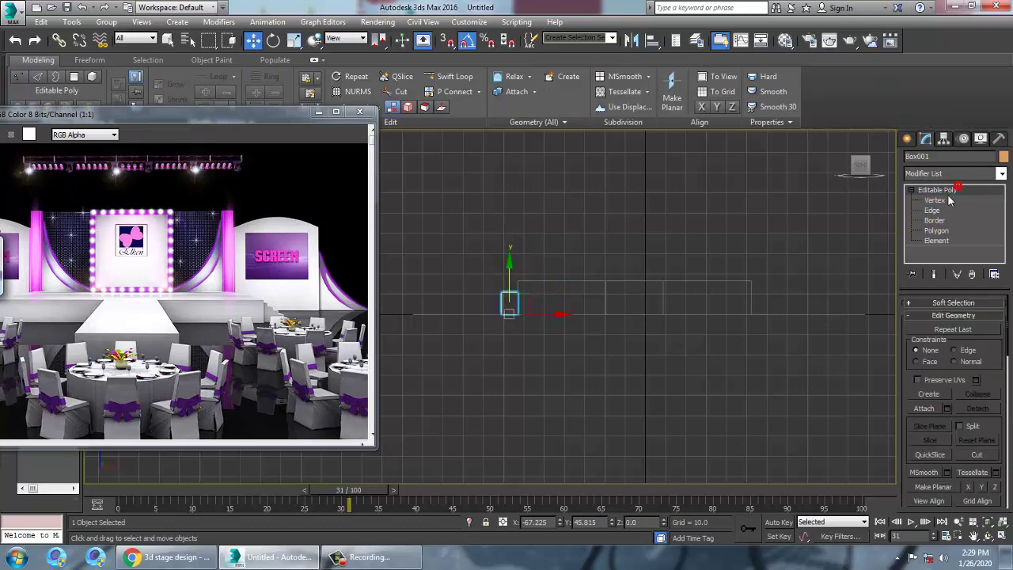
Step: Copy the lowered box outward from the stage as a second stair step and nudge it close to the first
{"action": "scroll", "coordinate": [498, 314], "scroll_direction": "up", "scroll_amount": 5}
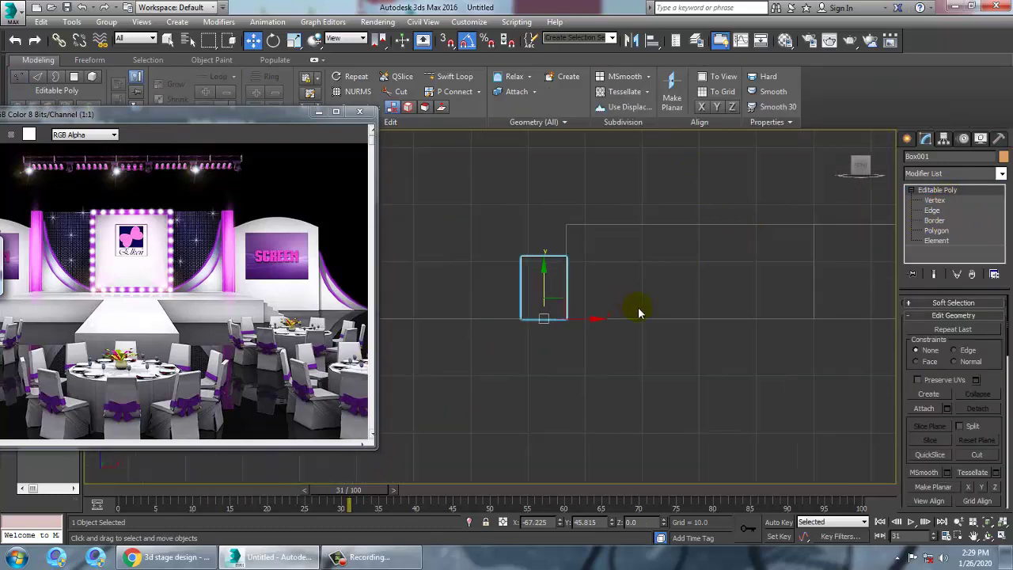
{"action": "middle_click_drag", "start_coordinate": [639, 309], "coordinate": [667, 312]}
{"action": "mouse_move", "coordinate": [631, 330]}
{"action": "left_mouse_down", "text": "shift"}
{"action": "mouse_move", "coordinate": [585, 349]}
{"action": "mouse_move", "coordinate": [555, 346]}
{"action": "left_mouse_up", "text": "shift"}
{"action": "left_click", "coordinate": [506, 330]}
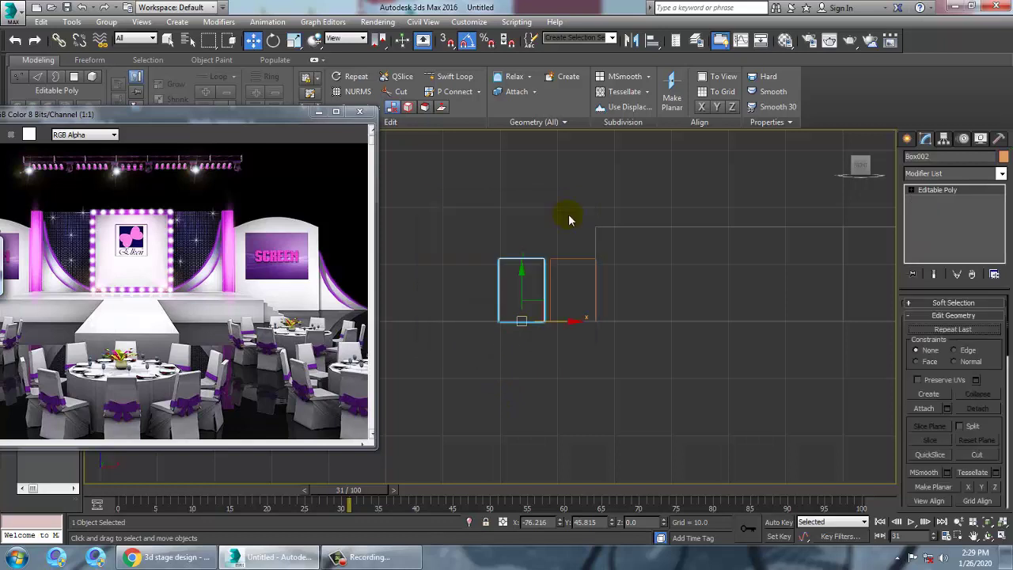
{"action": "left_click_drag", "start_coordinate": [577, 333], "coordinate": [582, 331]}
Step: Lower the second stair step's top vertices to a height of about 6.5 and return to object level
{"action": "key", "text": "1"}
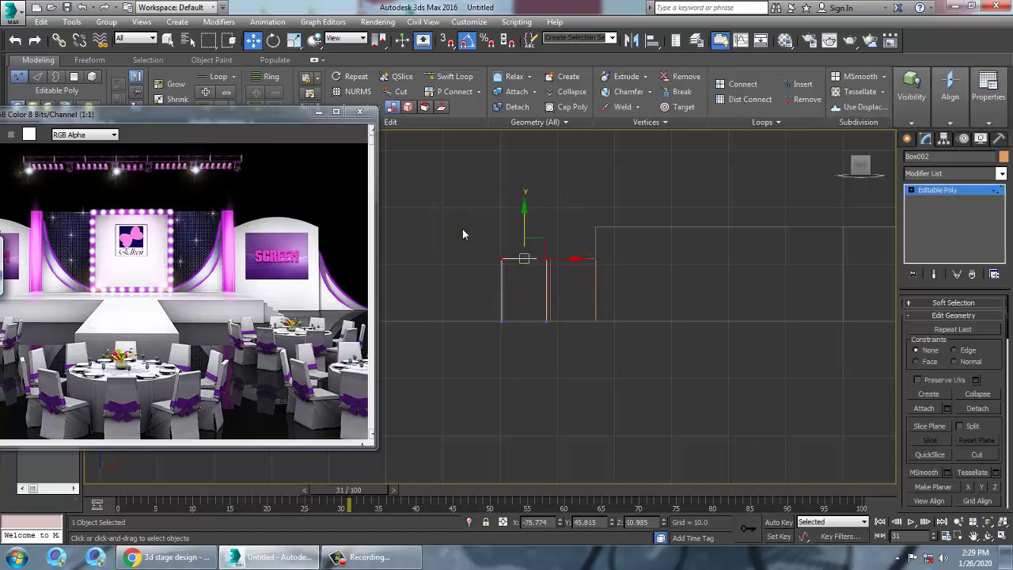
{"action": "left_click_drag", "start_coordinate": [462, 229], "coordinate": [606, 283]}
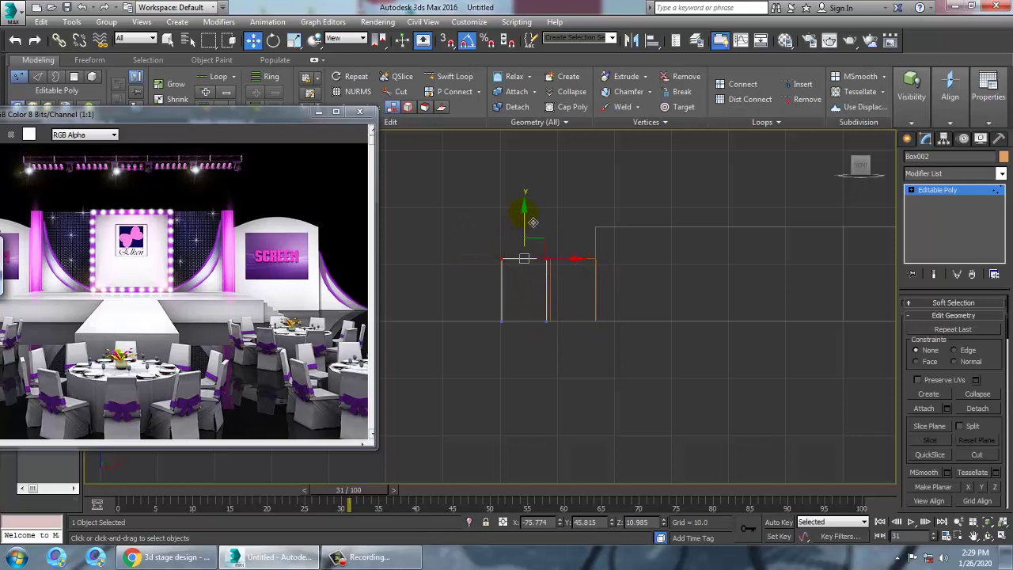
{"action": "left_click_drag", "start_coordinate": [533, 222], "coordinate": [546, 247]}
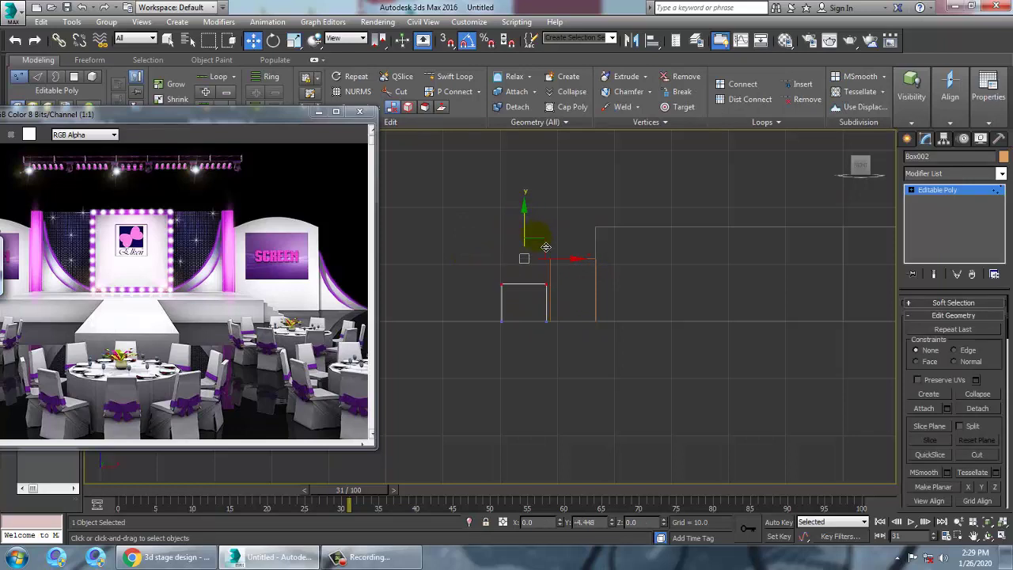
{"action": "left_click", "coordinate": [908, 194]}
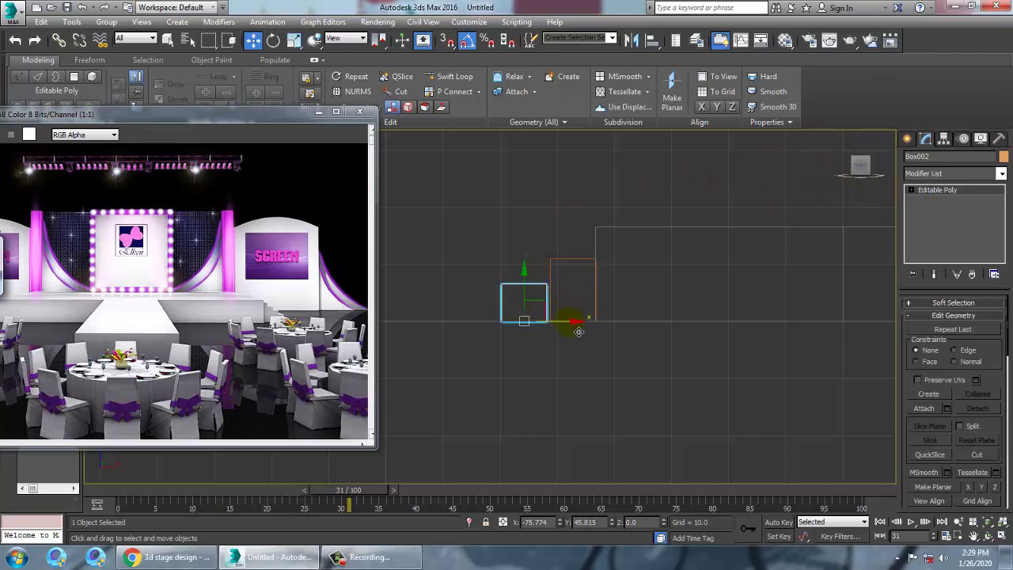
{"action": "left_click", "coordinate": [934, 192]}
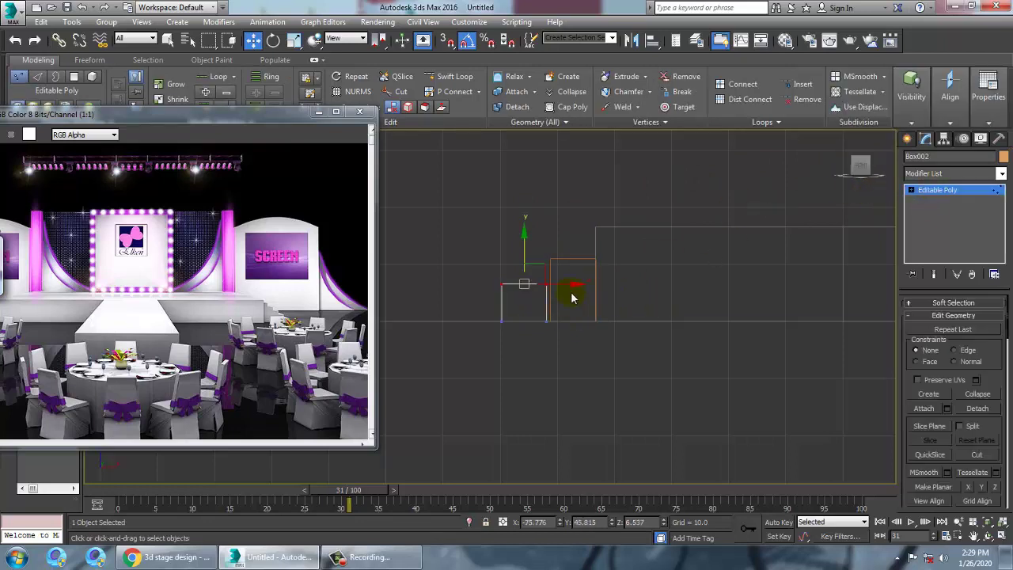
{"action": "left_click", "coordinate": [934, 190]}
Step: Copy the second stair step outward as a third step and lower its top vertices to a height of about 3.5
{"action": "left_click_drag", "start_coordinate": [572, 324], "coordinate": [527, 336], "text": "shift"}
{"action": "left_click", "coordinate": [516, 330]}
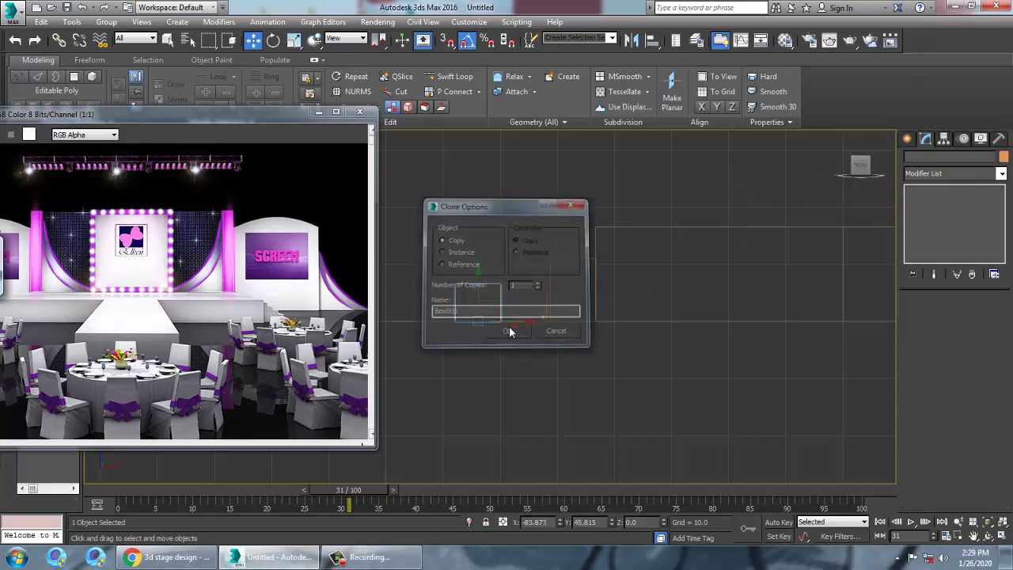
{"action": "key", "text": "1"}
{"action": "left_click_drag", "start_coordinate": [422, 260], "coordinate": [534, 300]}
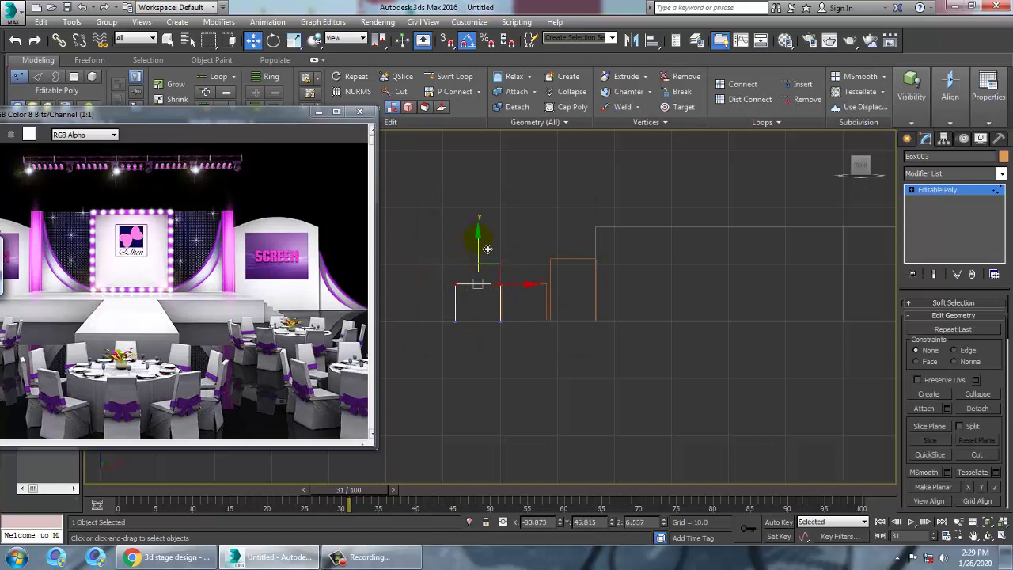
{"action": "left_click_drag", "start_coordinate": [488, 249], "coordinate": [491, 267]}
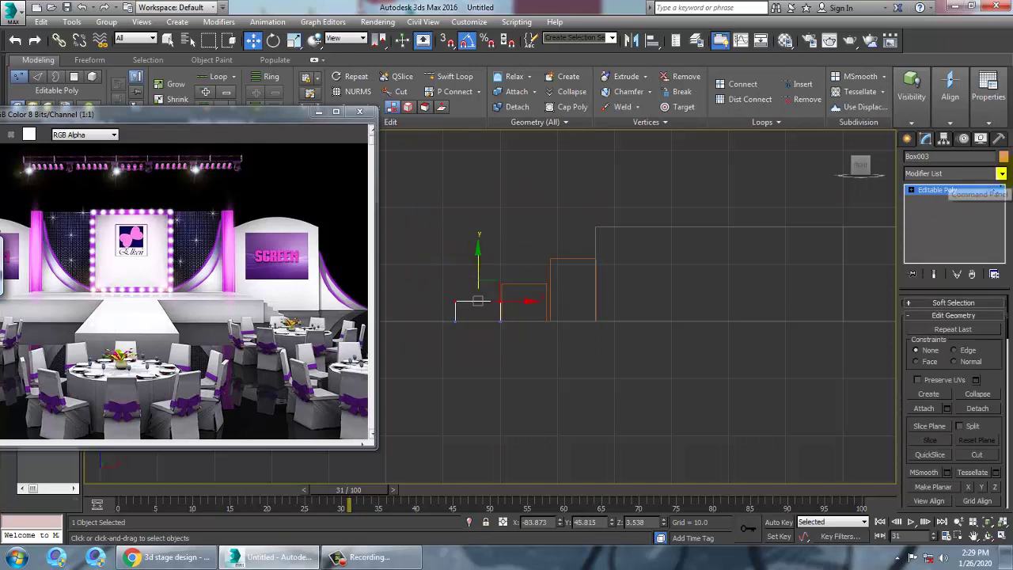
{"action": "left_click", "coordinate": [938, 190]}
Step: Examine the three stair steps against the stage in the Perspective and Top views
{"action": "key", "text": "alt+w"}
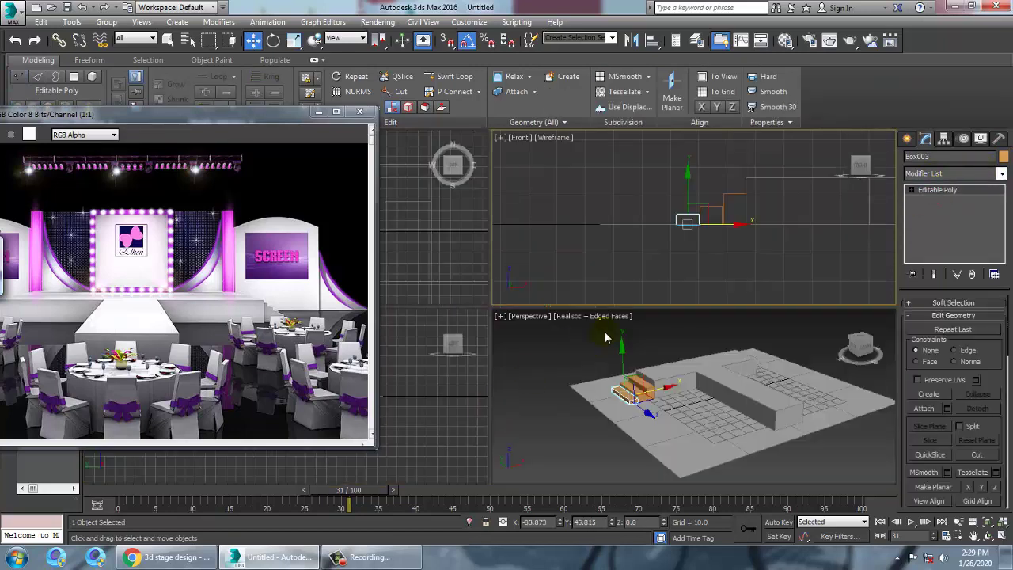
{"action": "left_click", "coordinate": [673, 344]}
{"action": "key", "text": "alt+w"}
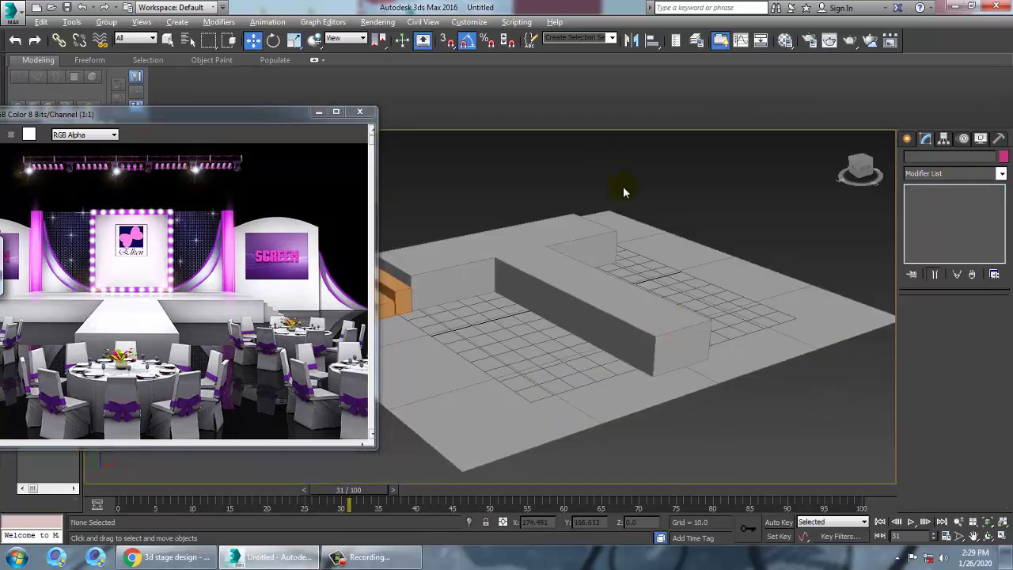
{"action": "mouse_move", "coordinate": [597, 272]}
{"action": "middle_mouse_down", "text": "alt"}
{"action": "mouse_move", "coordinate": [555, 276]}
{"action": "mouse_move", "coordinate": [570, 293]}
{"action": "mouse_move", "coordinate": [694, 276]}
{"action": "mouse_move", "coordinate": [606, 278]}
{"action": "middle_mouse_up", "text": "alt"}
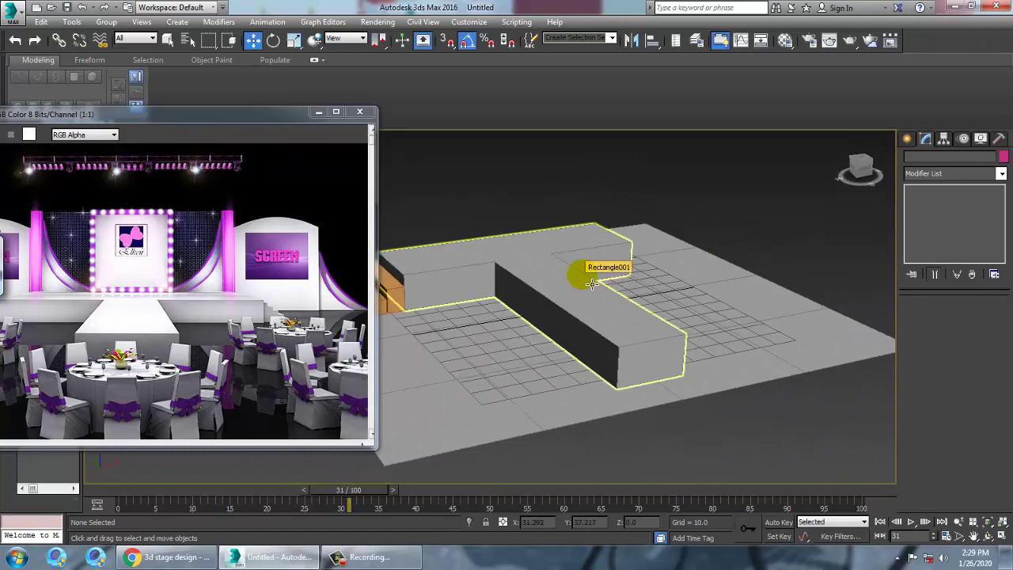
{"action": "middle_click_drag", "start_coordinate": [583, 242], "coordinate": [657, 270]}
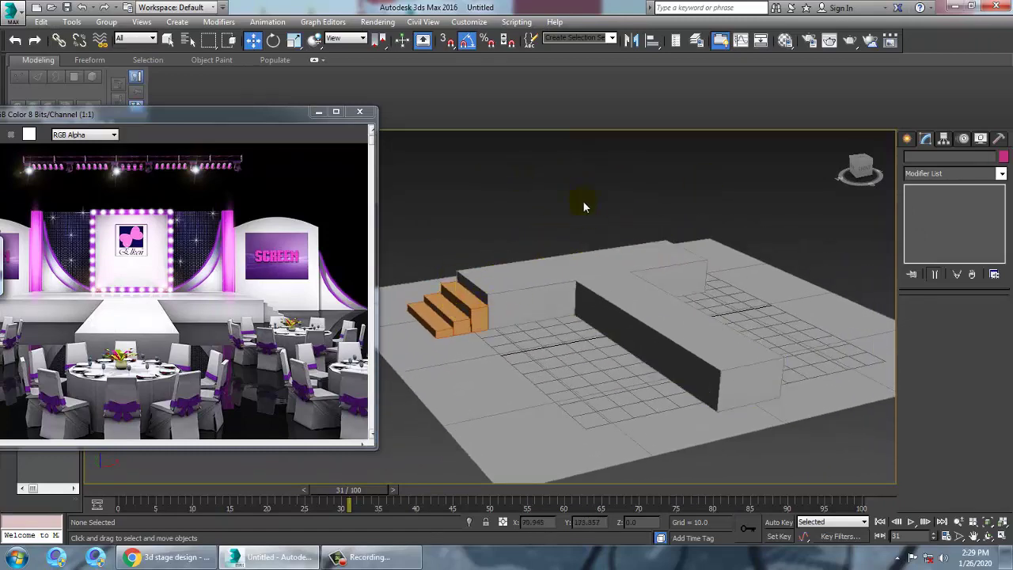
{"action": "key", "text": "alt+w"}
{"action": "left_click", "coordinate": [428, 222]}
{"action": "key", "text": "alt+w"}
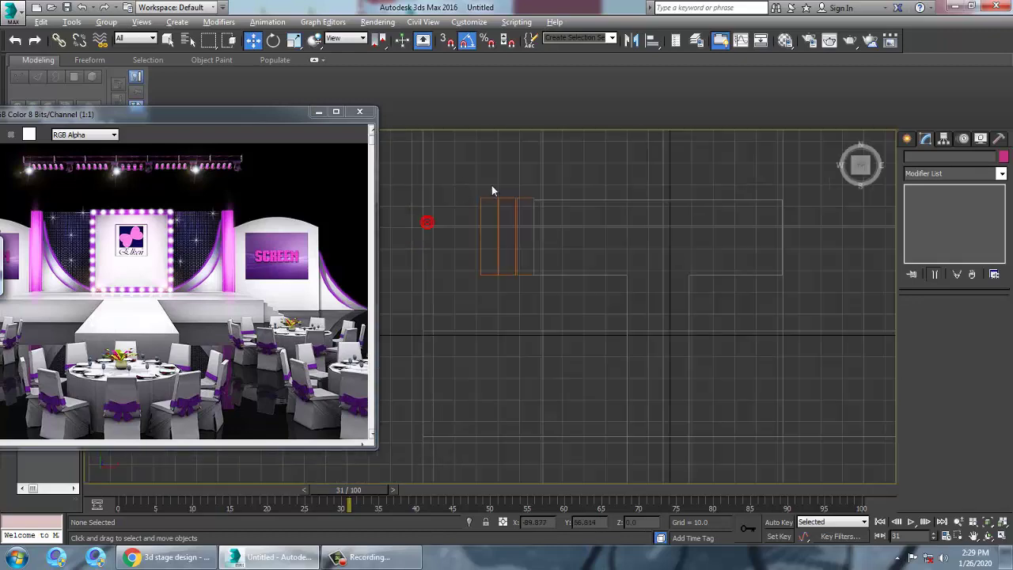
{"action": "middle_click_drag", "start_coordinate": [548, 206], "coordinate": [667, 296]}
{"action": "scroll", "coordinate": [595, 256], "scroll_direction": "down", "scroll_amount": 4}
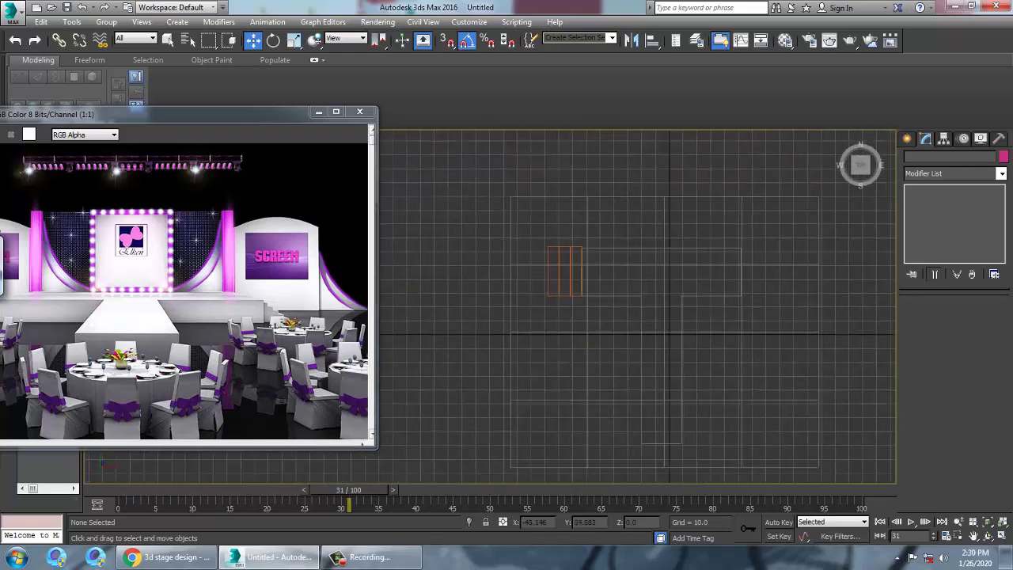
{"action": "scroll", "coordinate": [596, 256], "scroll_direction": "up", "scroll_amount": 7}
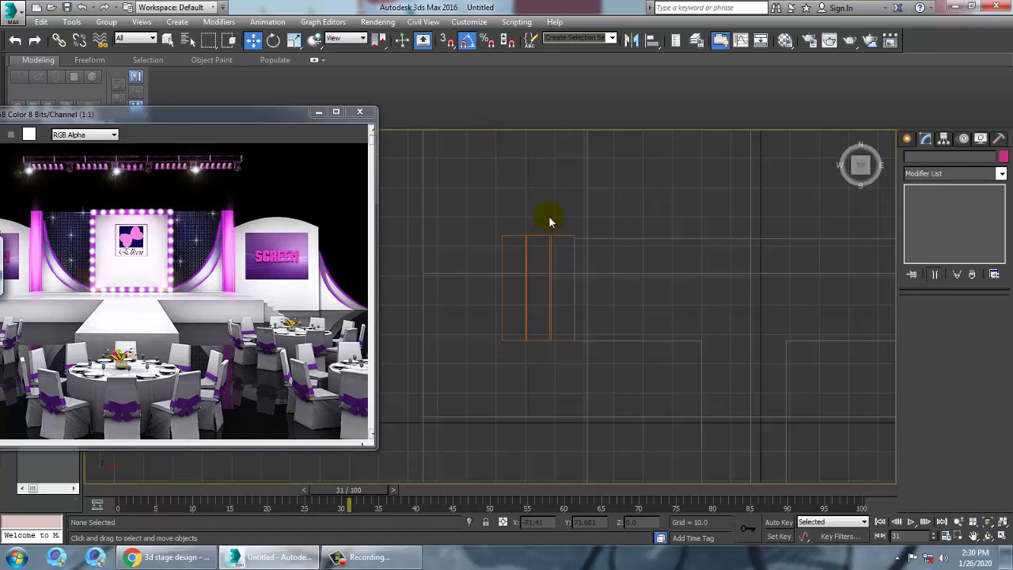
Step: Attach the second and third stair steps to the step nearest the stage, making one stair object
{"action": "left_click_drag", "start_coordinate": [551, 238], "coordinate": [573, 235]}
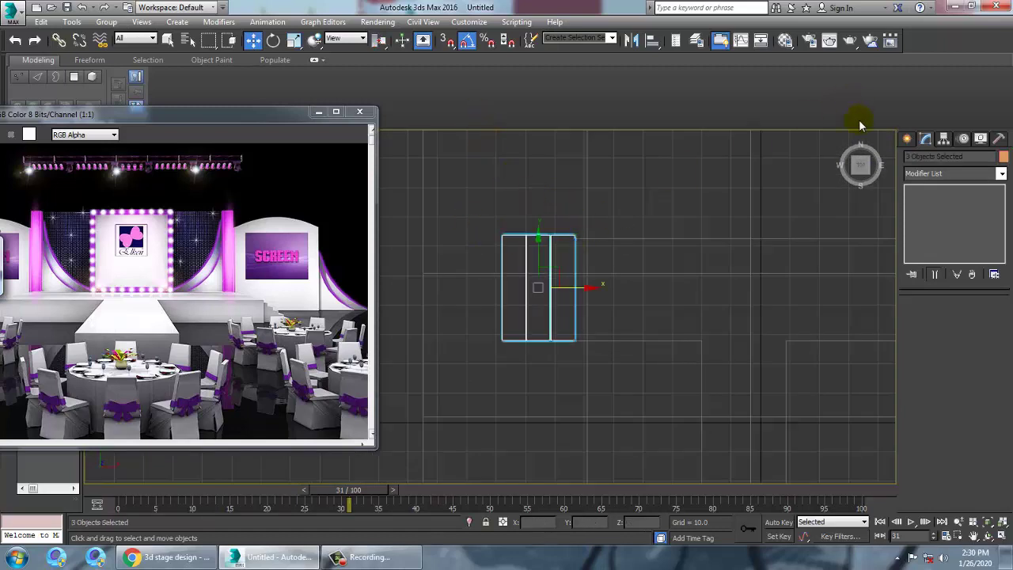
{"action": "left_click", "coordinate": [648, 192]}
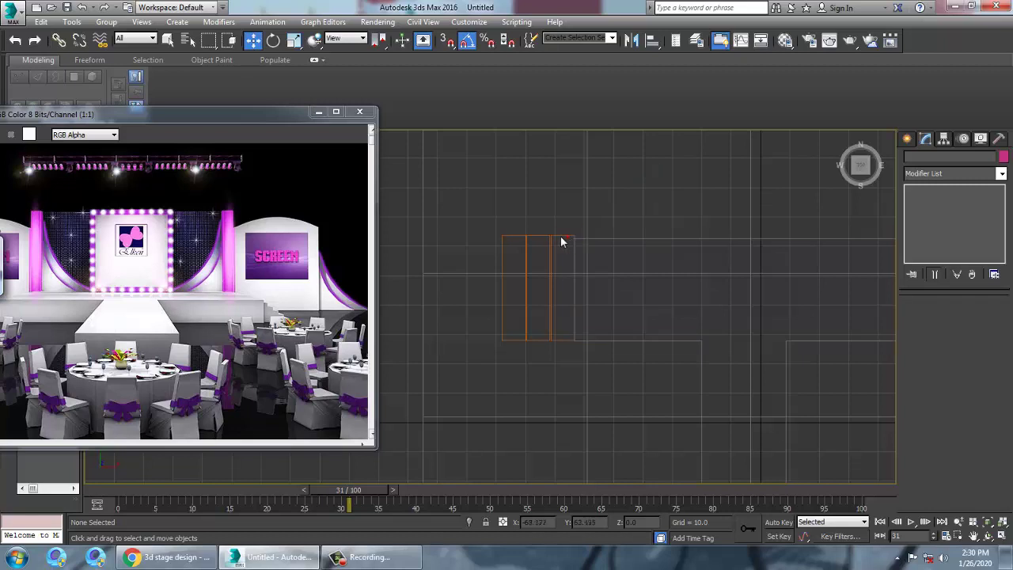
{"action": "left_click", "coordinate": [565, 240]}
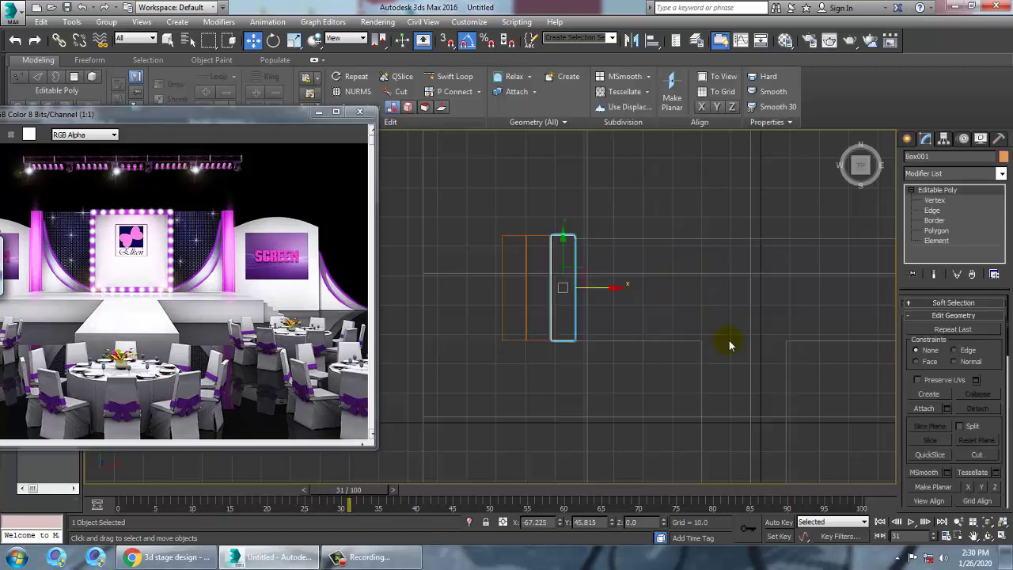
{"action": "left_click", "coordinate": [925, 408]}
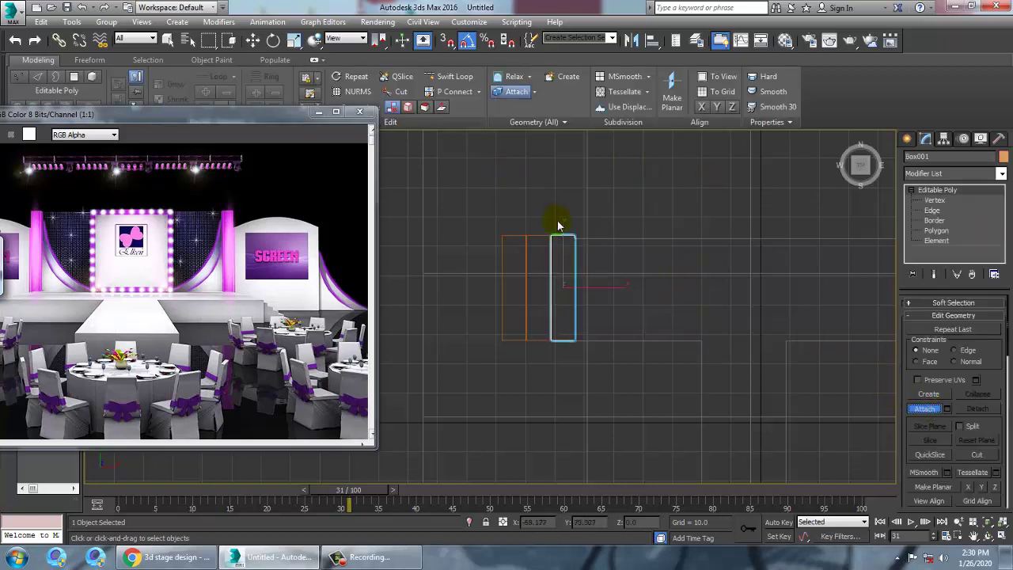
{"action": "left_click", "coordinate": [549, 243]}
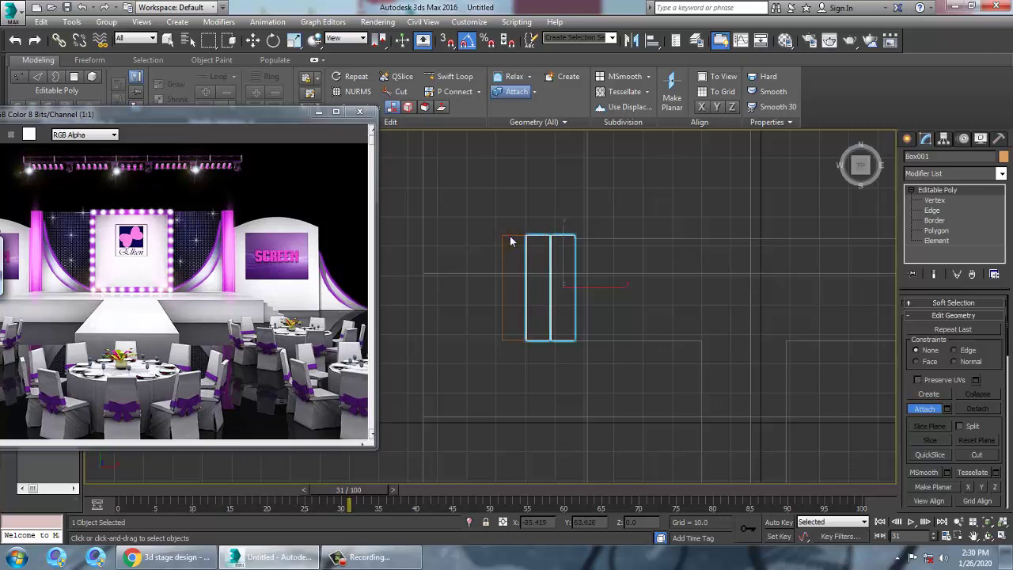
{"action": "left_click", "coordinate": [519, 242]}
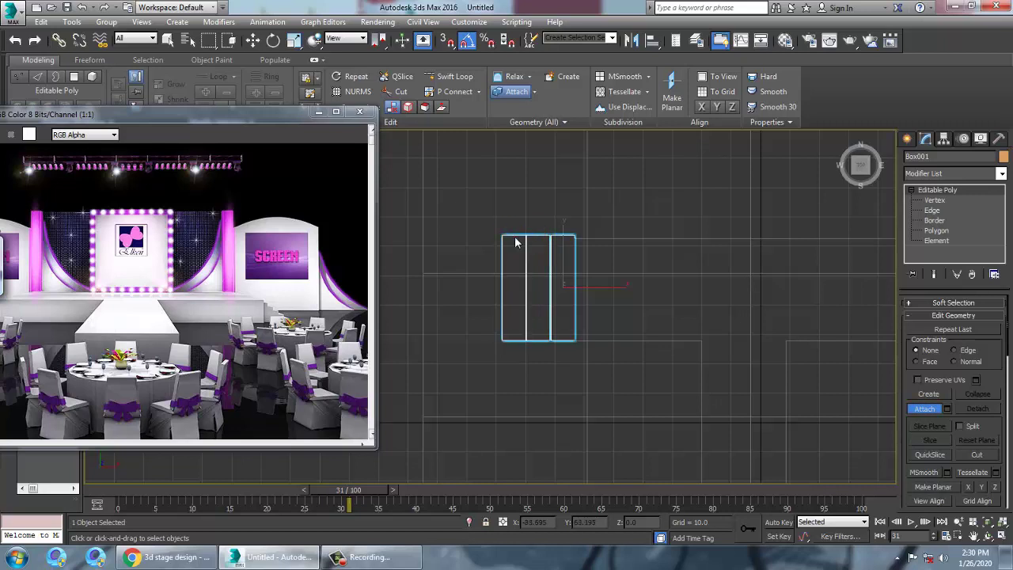
Step: Move the stair's rear vertices about 0.9 forward in the Top view to align with the stage's back edge, then return to object level
{"action": "key", "text": "1"}
{"action": "left_click_drag", "start_coordinate": [466, 213], "coordinate": [601, 247]}
{"action": "left_click_drag", "start_coordinate": [546, 206], "coordinate": [547, 208]}
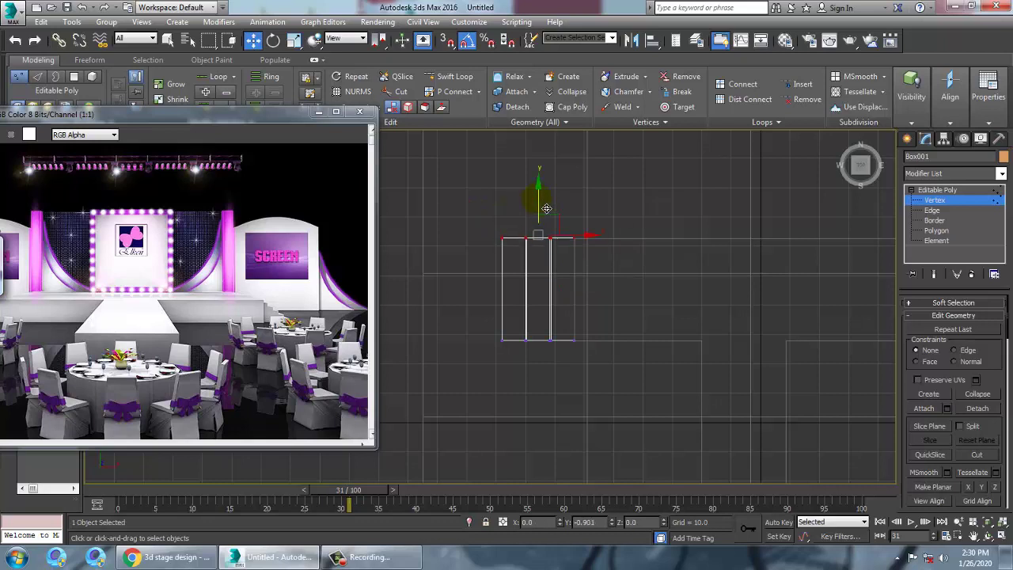
{"action": "left_click", "coordinate": [939, 192]}
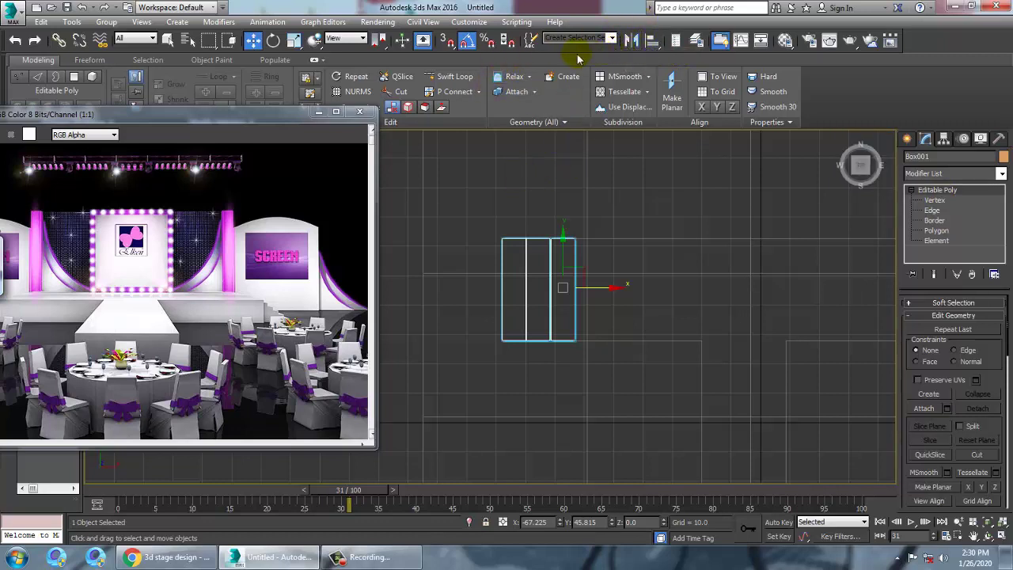
Step: Mirror the stair across the X axis as a copy and place it against the opposite end of the stage, at X about 56.4
{"action": "left_click", "coordinate": [631, 40]}
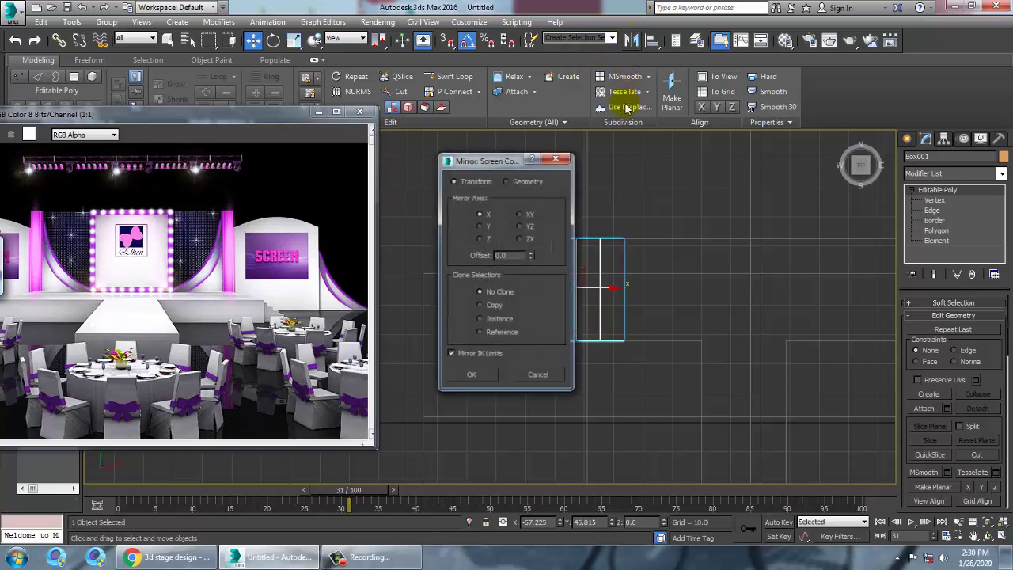
{"action": "left_click", "coordinate": [491, 308]}
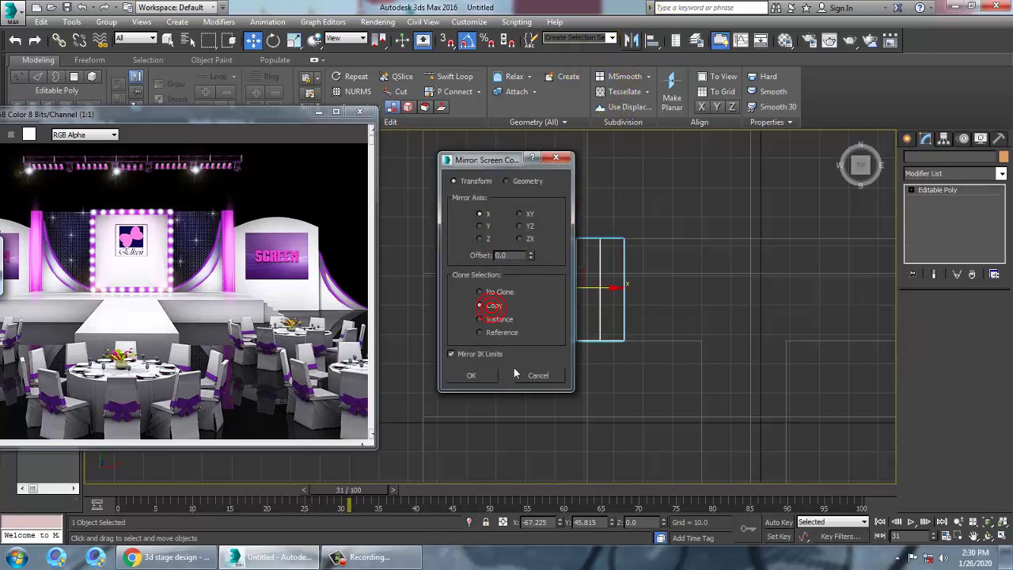
{"action": "left_click", "coordinate": [471, 375]}
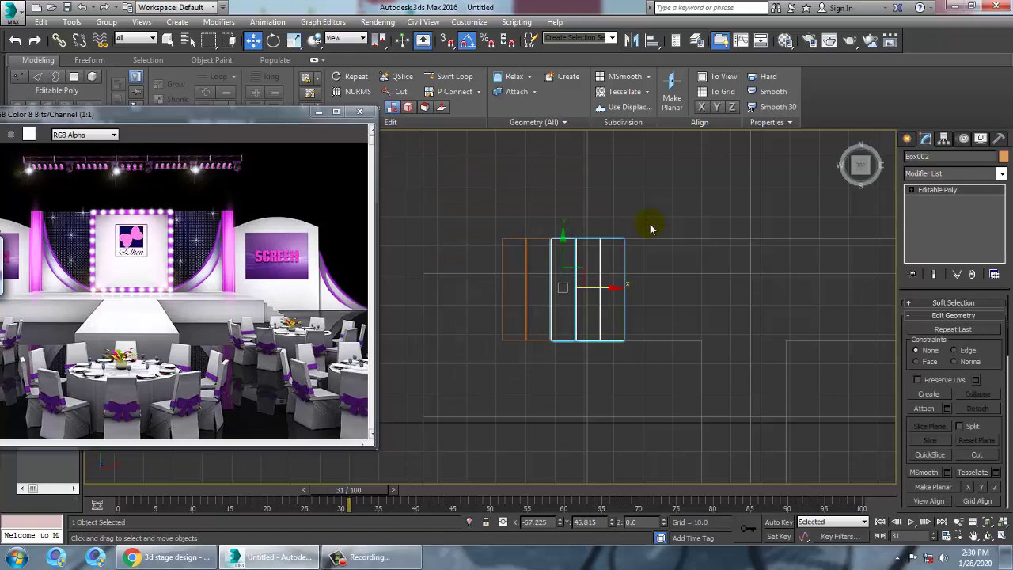
{"action": "scroll", "coordinate": [663, 255], "scroll_direction": "down", "scroll_amount": 3}
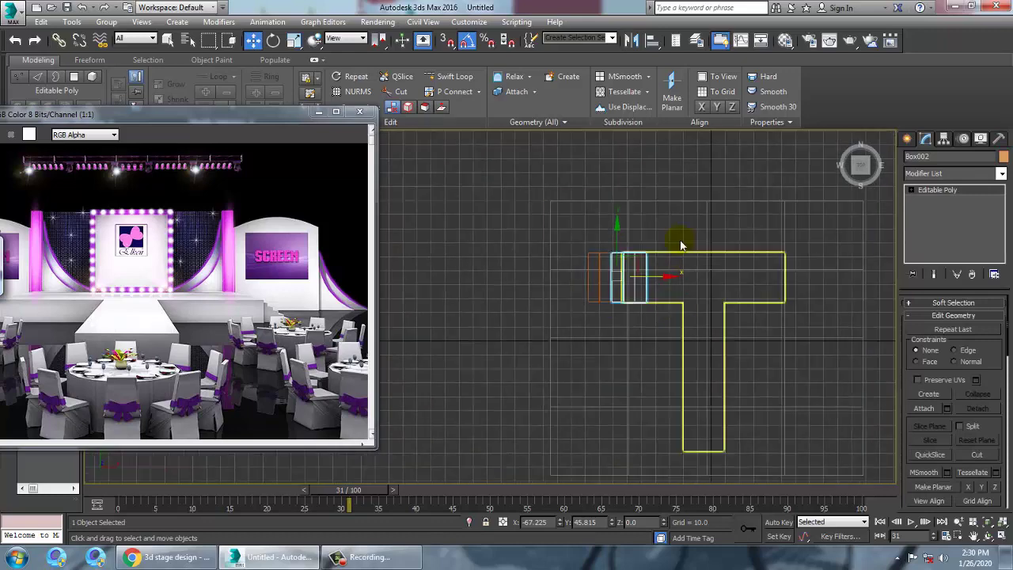
{"action": "middle_click_drag", "start_coordinate": [695, 269], "coordinate": [618, 291]}
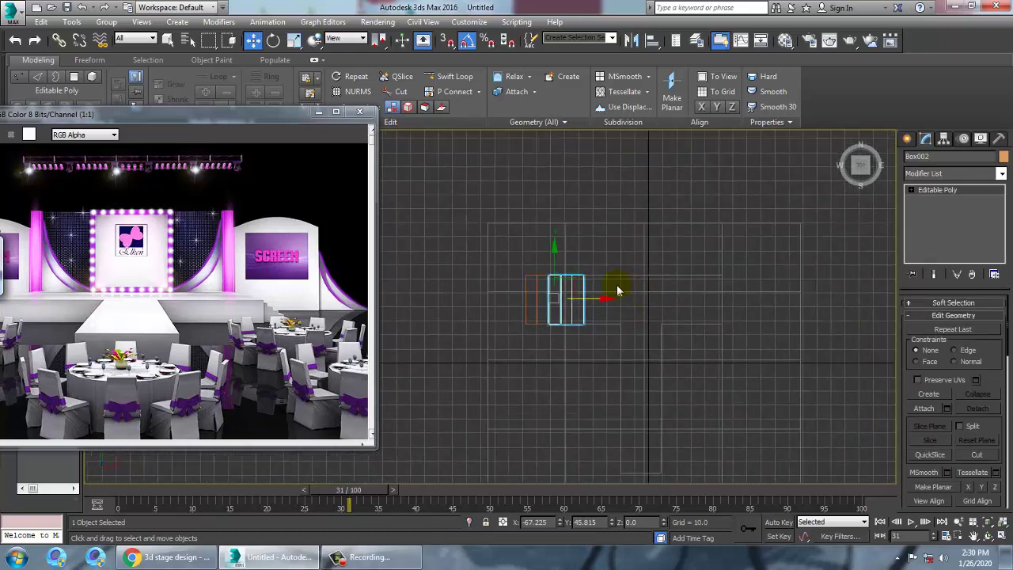
{"action": "left_click_drag", "start_coordinate": [614, 308], "coordinate": [783, 310]}
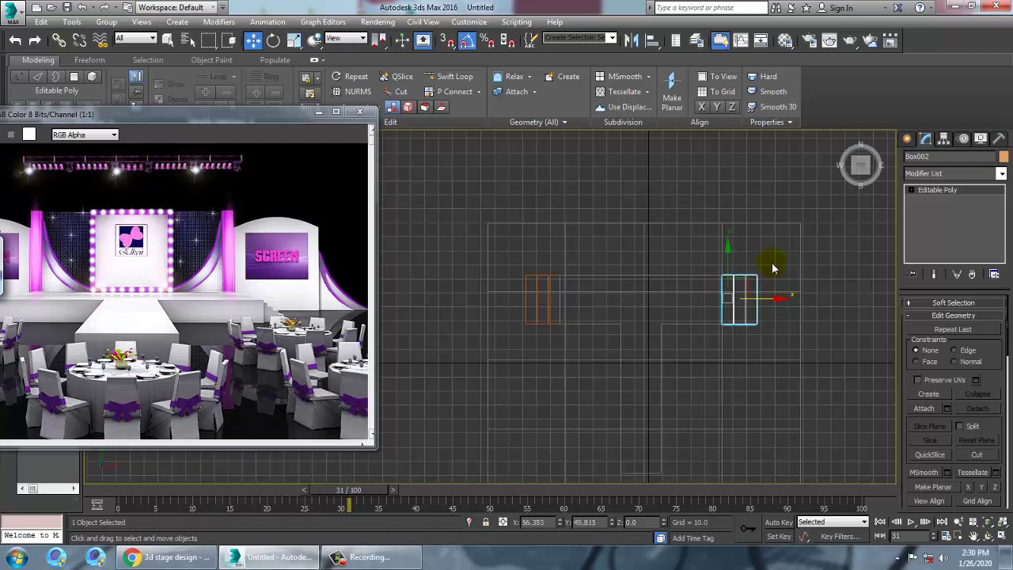
Step: Reposition the reference image window to show both side screens, and frame the stage with both stairs in the Front view
{"action": "left_click_drag", "start_coordinate": [227, 112], "coordinate": [299, 95]}
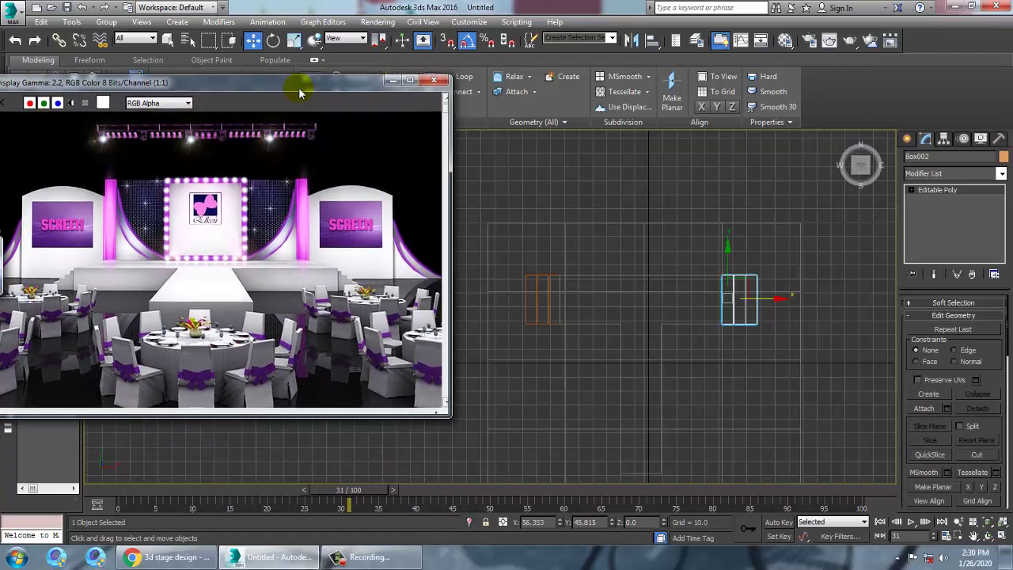
{"action": "left_click_drag", "start_coordinate": [299, 94], "coordinate": [268, 99]}
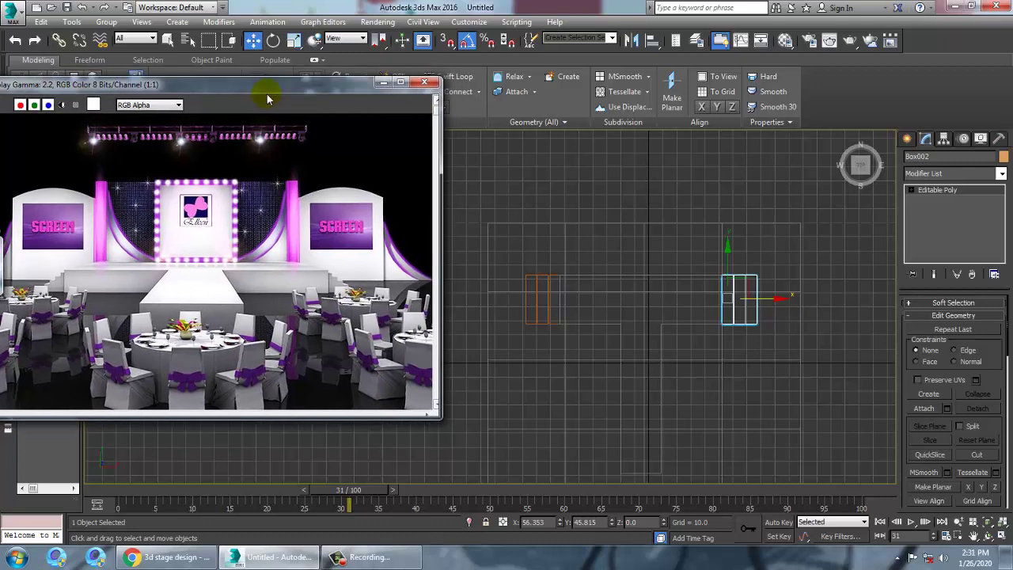
{"action": "left_click", "coordinate": [623, 159]}
{"action": "key", "text": "alt+w"}
{"action": "key", "text": "alt+w"}
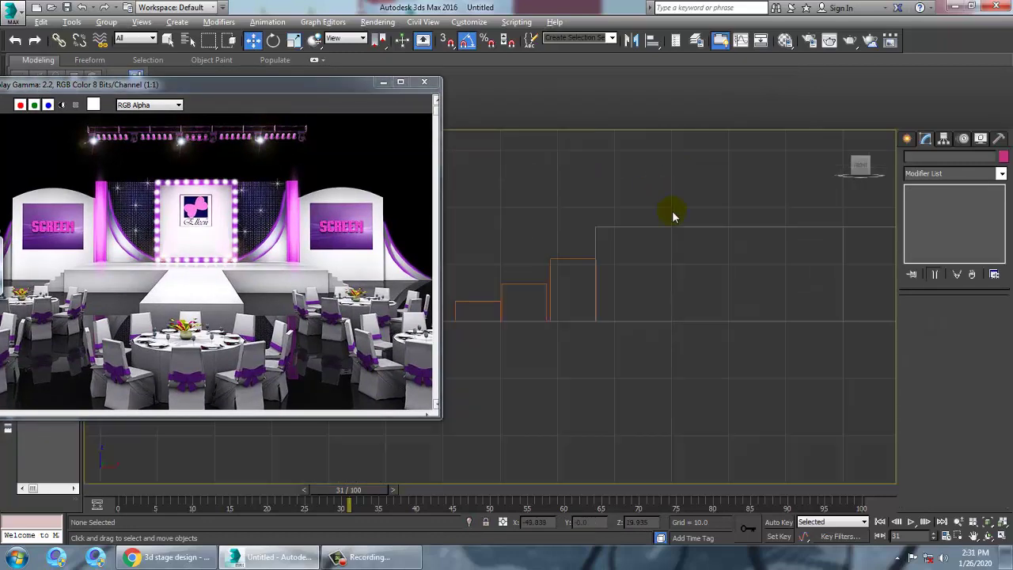
{"action": "scroll", "coordinate": [688, 277], "scroll_direction": "up", "scroll_amount": 4}
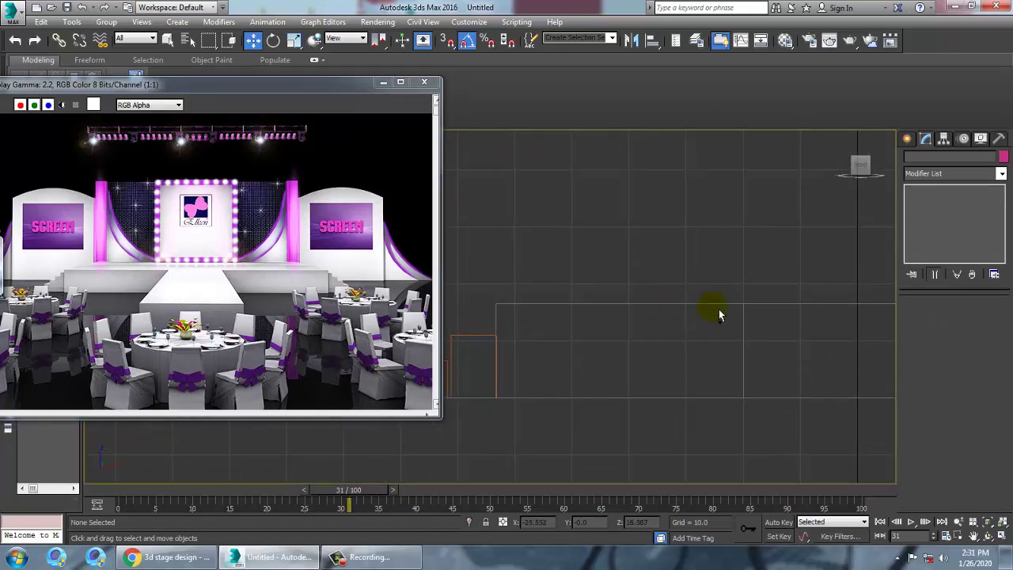
{"action": "scroll", "coordinate": [719, 310], "scroll_direction": "down", "scroll_amount": 5}
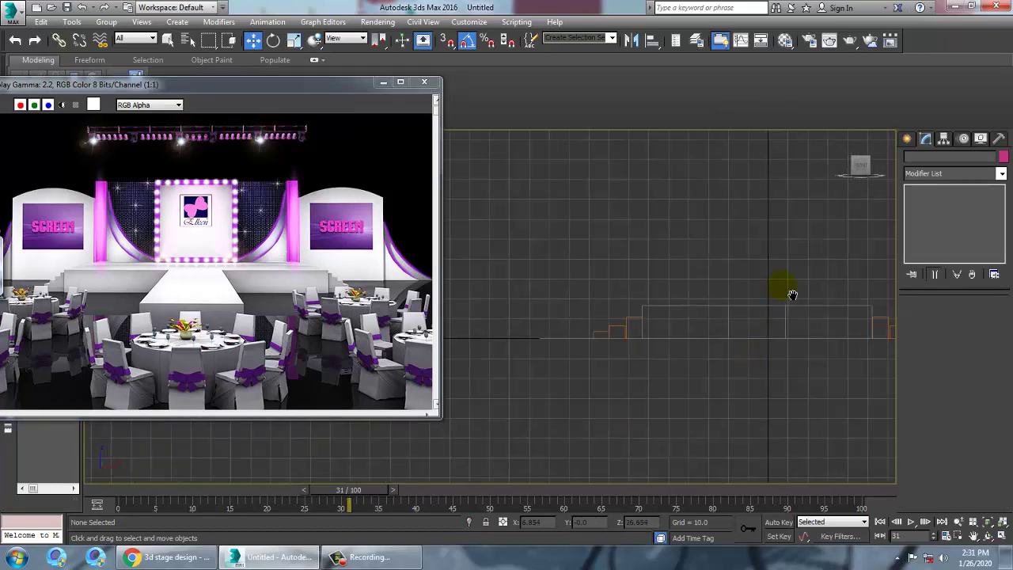
{"action": "middle_click_drag", "start_coordinate": [792, 293], "coordinate": [662, 289]}
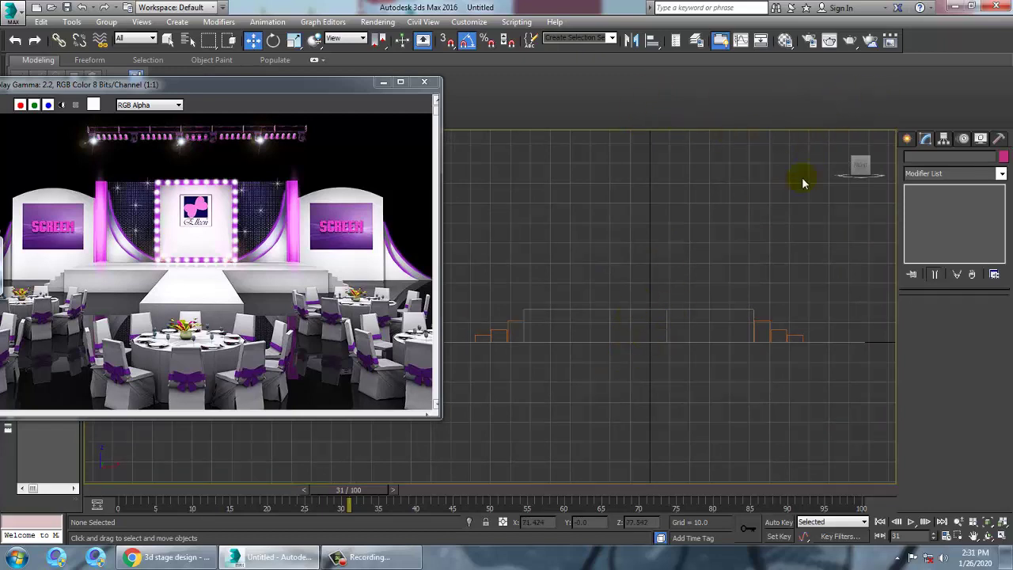
{"action": "left_click", "coordinate": [909, 141]}
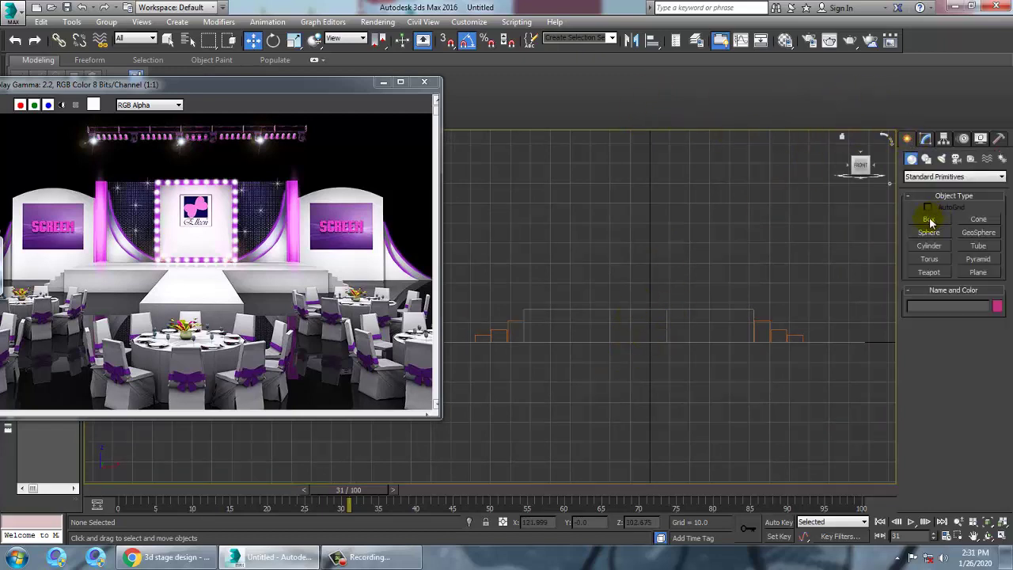
{"action": "left_click", "coordinate": [926, 158]}
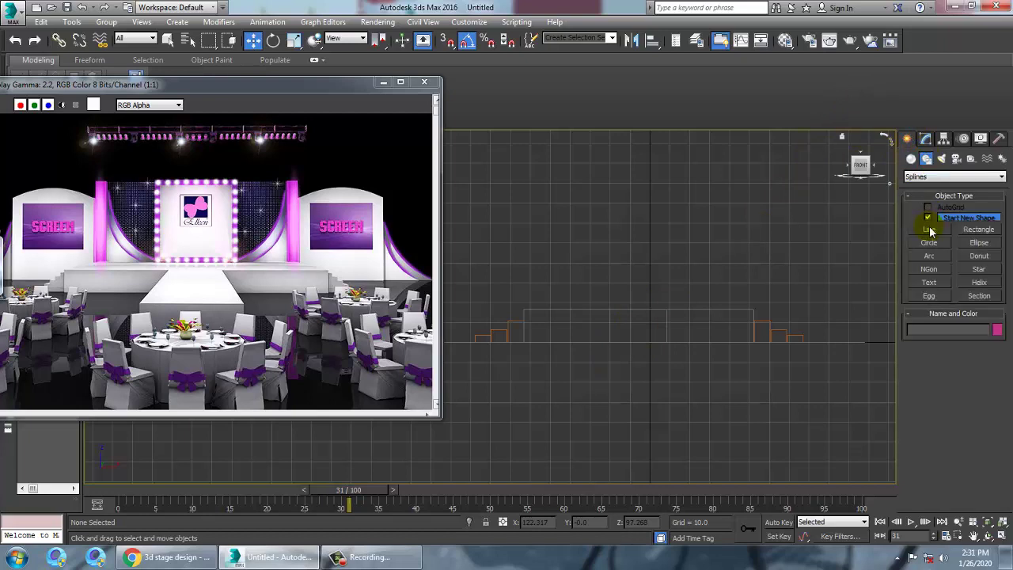
{"action": "left_click", "coordinate": [930, 229]}
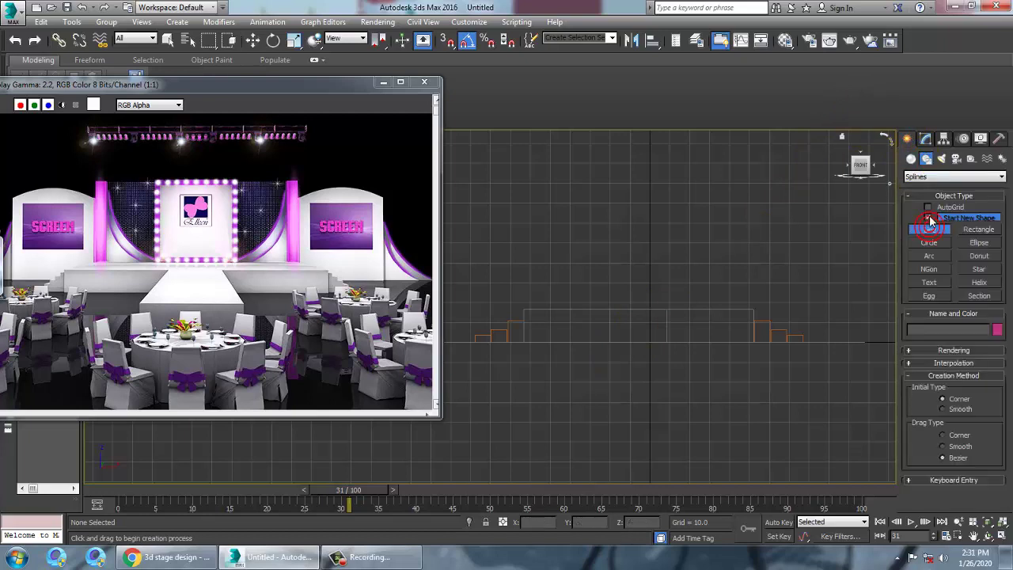
{"action": "left_click", "coordinate": [532, 348]}
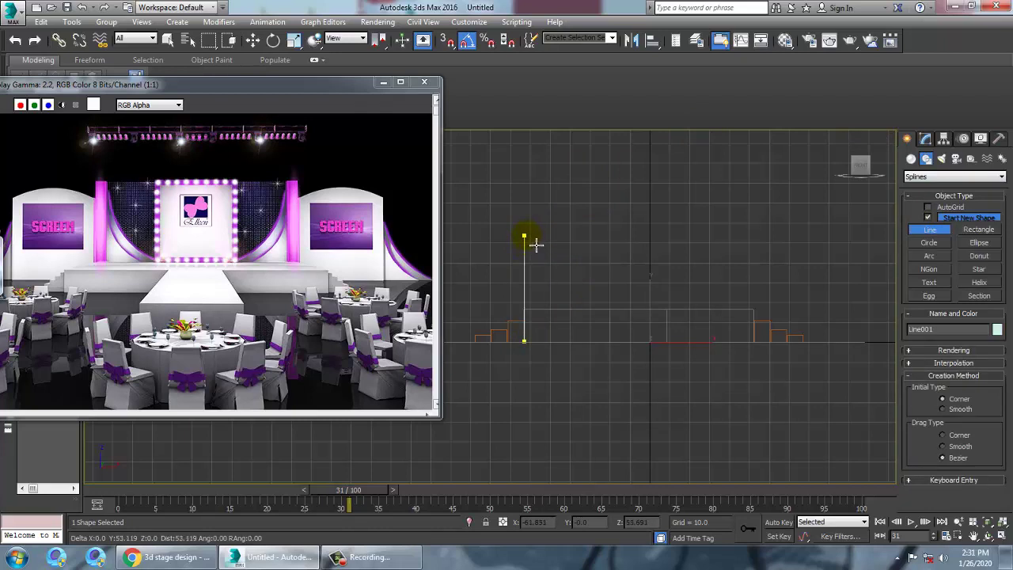
{"action": "right_click", "coordinate": [525, 242]}
{"action": "right_click", "coordinate": [526, 241]}
{"action": "key", "text": "alt+w"}
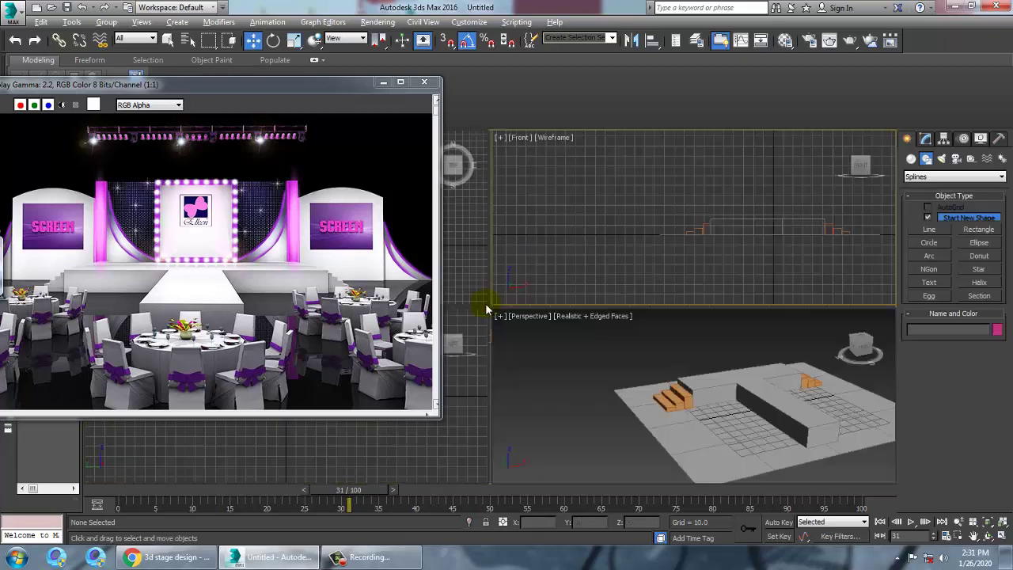
Step: In the Top view, move the stage outline's two rear vertices back to the ground plane's rear edge, then return to the Extrude level
{"action": "left_click", "coordinate": [480, 251]}
{"action": "key", "text": "alt+w"}
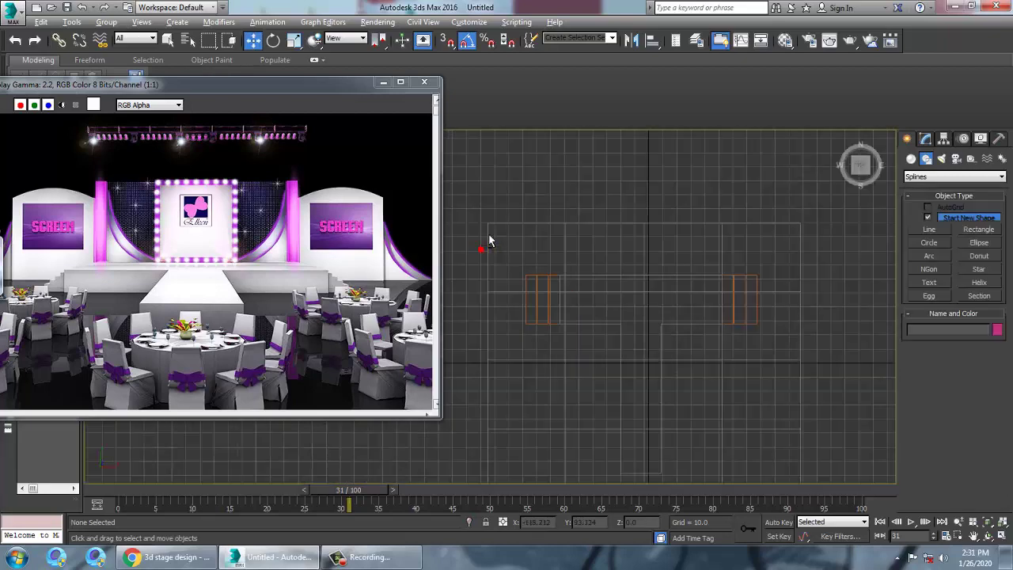
{"action": "left_click", "coordinate": [675, 280]}
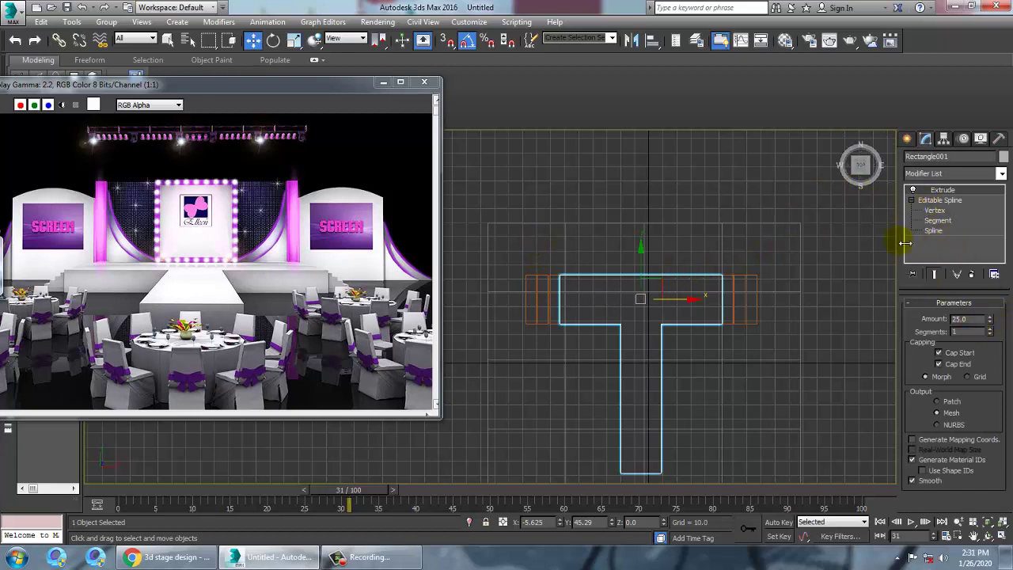
{"action": "left_click", "coordinate": [940, 200]}
{"action": "key", "text": "1"}
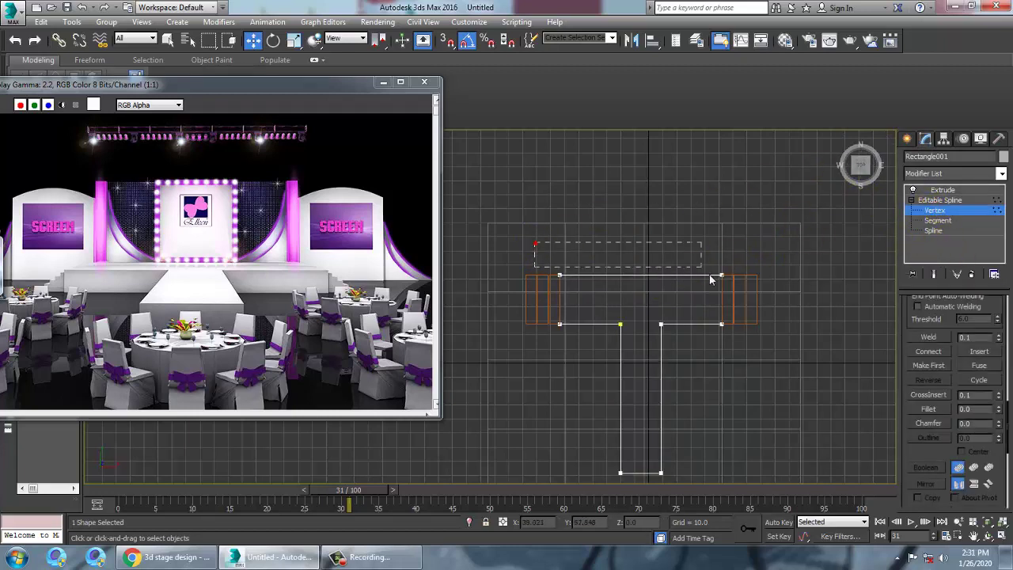
{"action": "left_click_drag", "start_coordinate": [757, 293], "coordinate": [757, 294]}
{"action": "left_click_drag", "start_coordinate": [723, 227], "coordinate": [735, 190]}
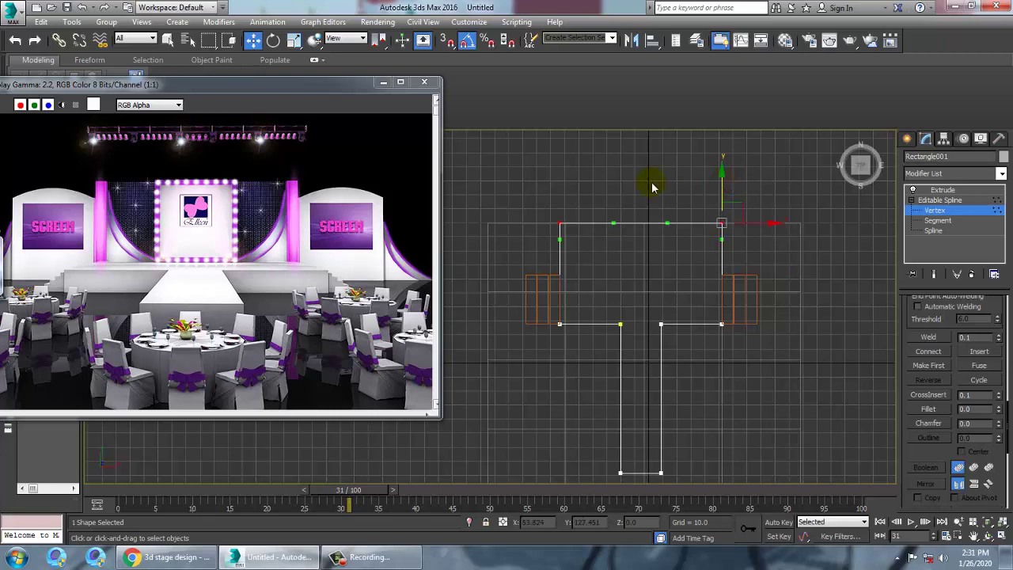
{"action": "left_click", "coordinate": [944, 190]}
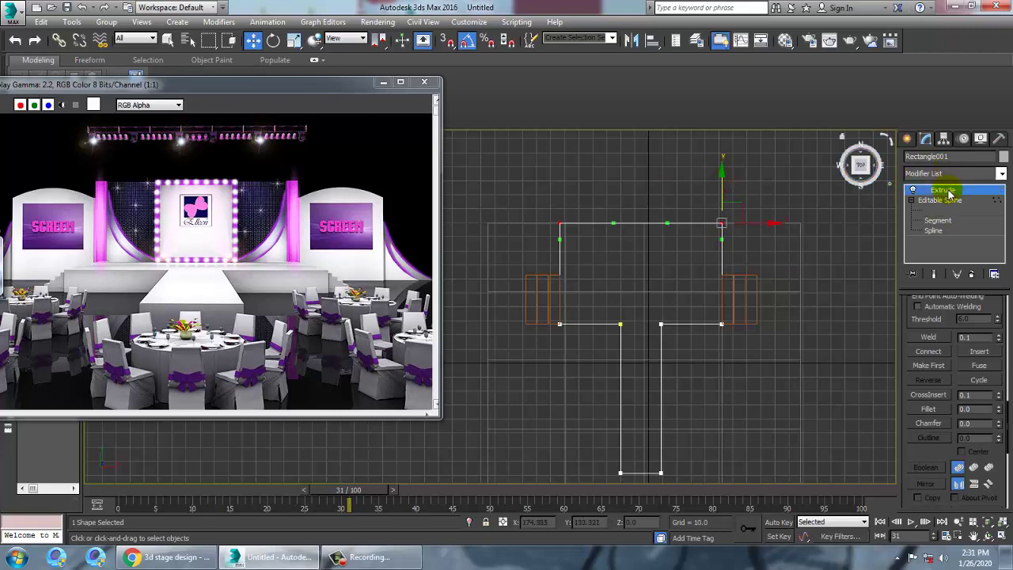
{"action": "key", "text": "alt+w"}
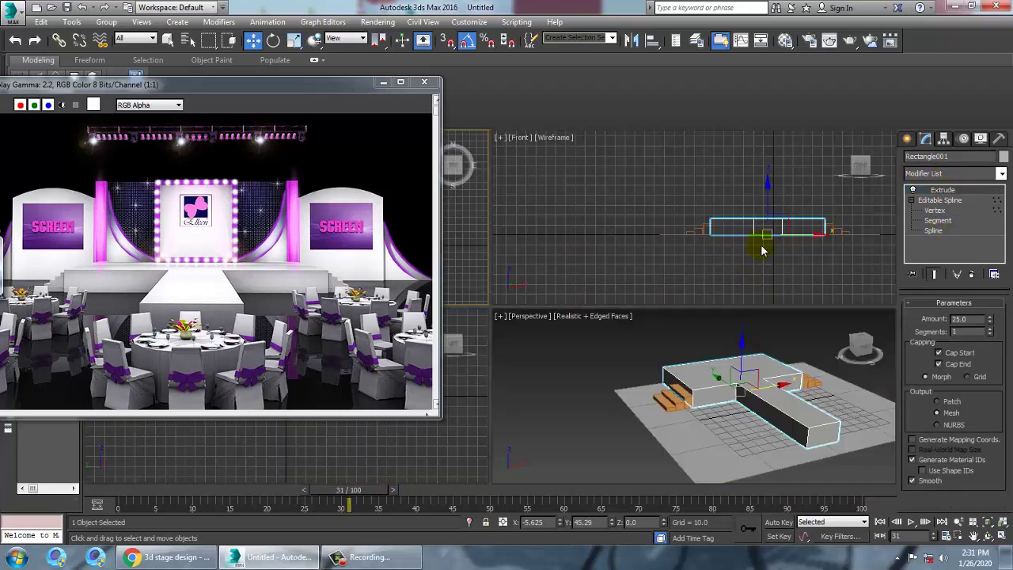
Step: In the Front view, draw a closed three-point line at the stage's end, about 64 high and 35 wide, with a curved sloping side
{"action": "left_click", "coordinate": [743, 275]}
{"action": "key", "text": "alt+w"}
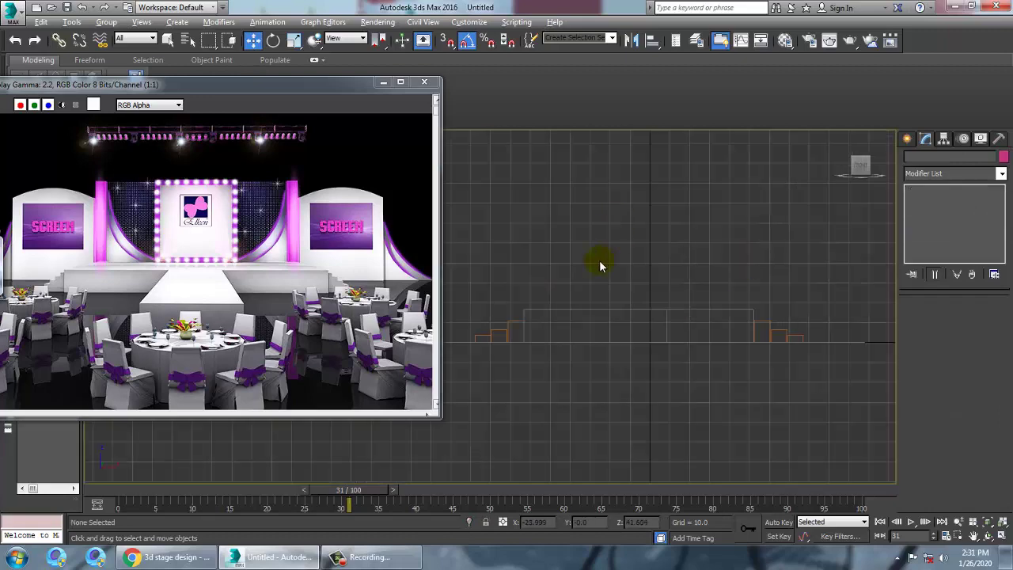
{"action": "middle_click_drag", "start_coordinate": [621, 273], "coordinate": [645, 268]}
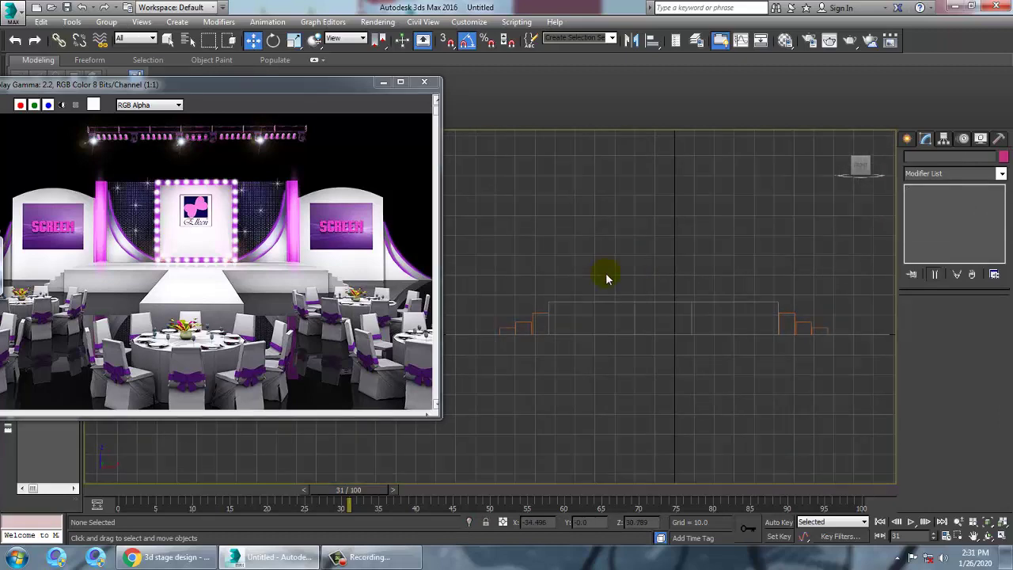
{"action": "left_click", "coordinate": [907, 138]}
{"action": "left_click", "coordinate": [929, 229]}
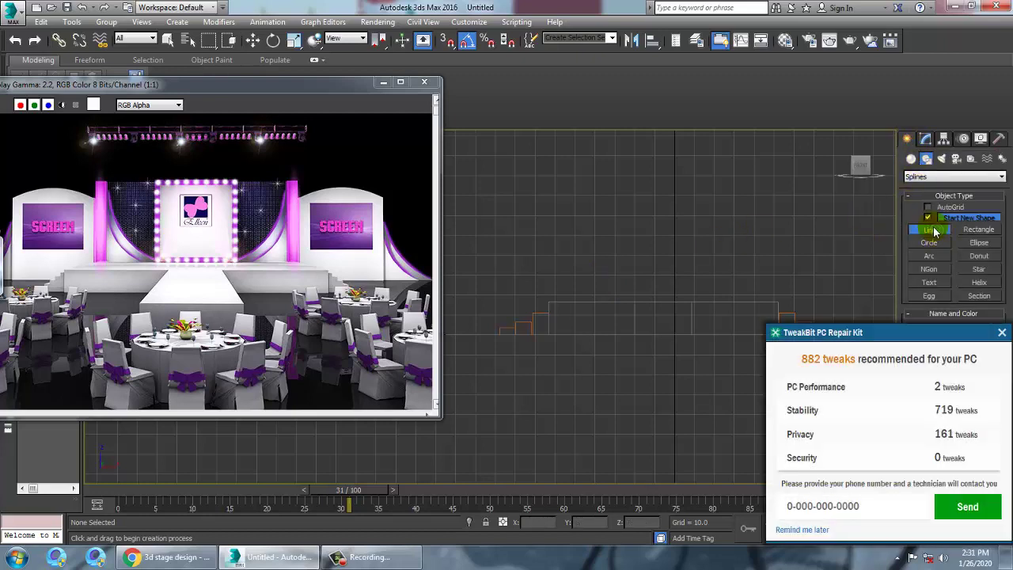
{"action": "left_click", "coordinate": [1003, 333]}
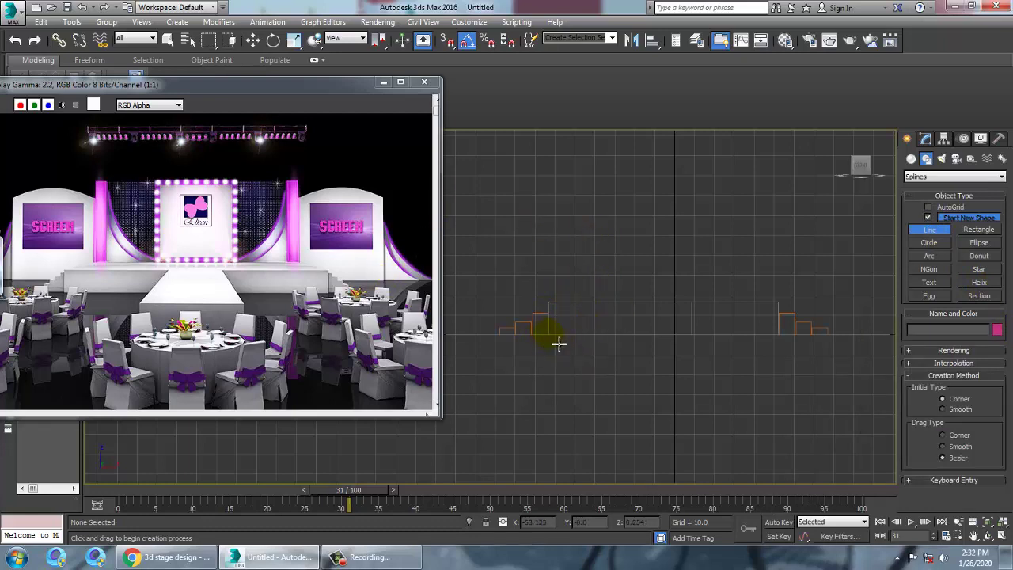
{"action": "left_click_drag", "start_coordinate": [558, 343], "coordinate": [558, 230]}
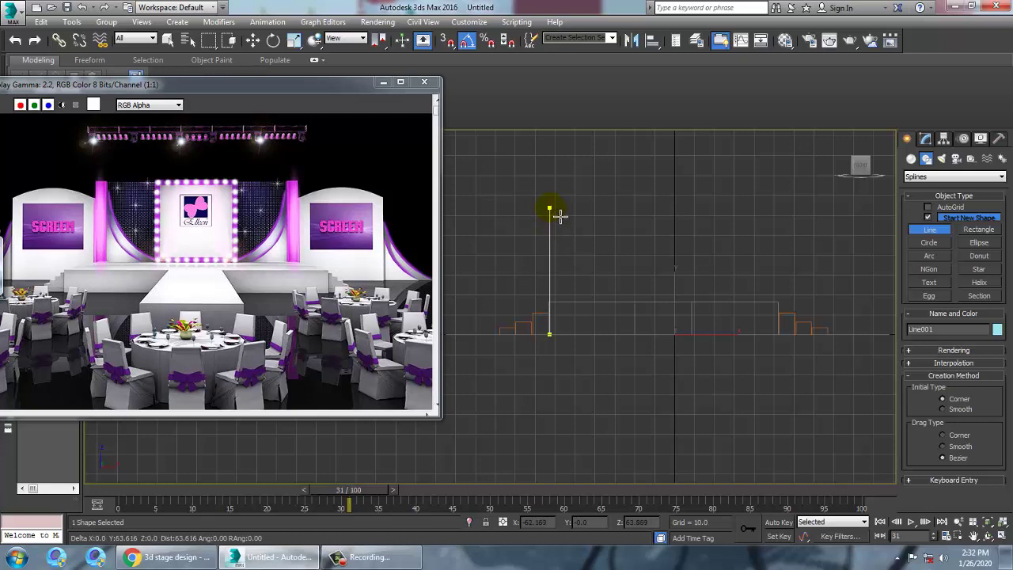
{"action": "left_click", "coordinate": [561, 216]}
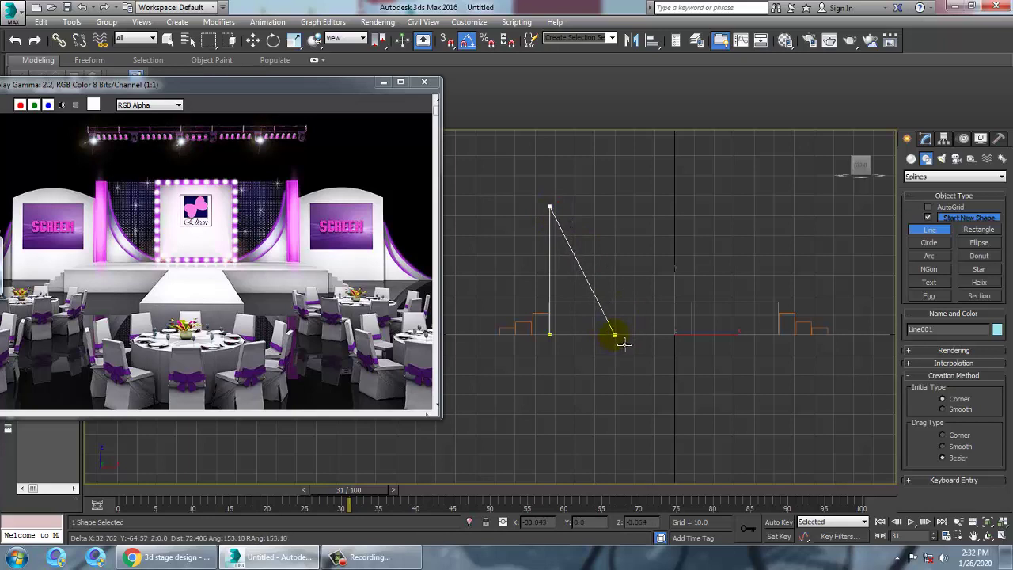
{"action": "mouse_move", "coordinate": [632, 342]}
{"action": "left_mouse_down"}
{"action": "mouse_move", "coordinate": [679, 344]}
{"action": "mouse_move", "coordinate": [615, 362]}
{"action": "mouse_move", "coordinate": [611, 340]}
{"action": "mouse_move", "coordinate": [626, 341]}
{"action": "left_mouse_up"}
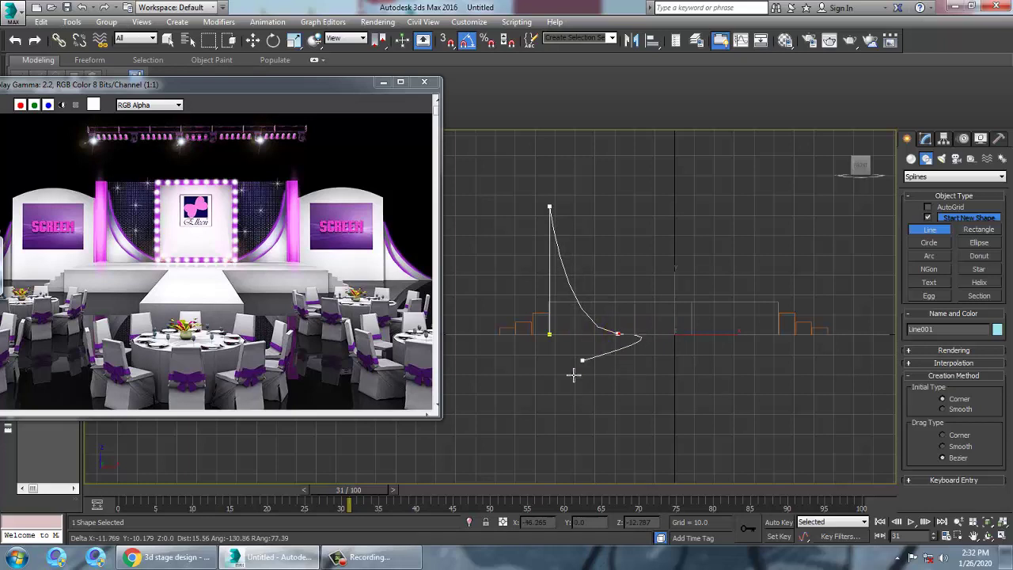
{"action": "left_click", "coordinate": [550, 341]}
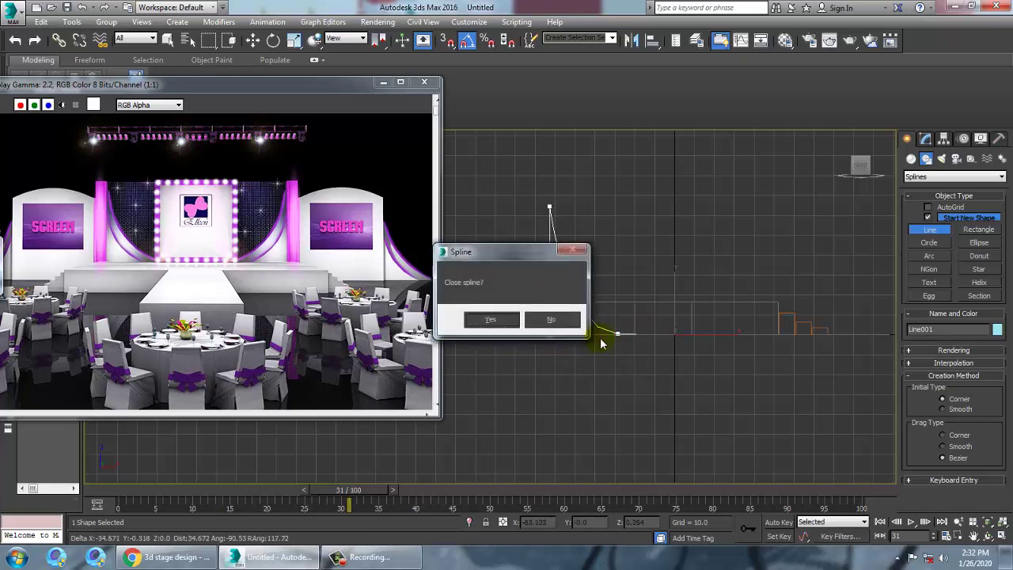
{"action": "left_click", "coordinate": [516, 319]}
{"action": "right_click", "coordinate": [625, 319]}
Step: Convert the profile's lower vertex, at the foot of the curved side, to a Corner vertex
{"action": "key", "text": "1"}
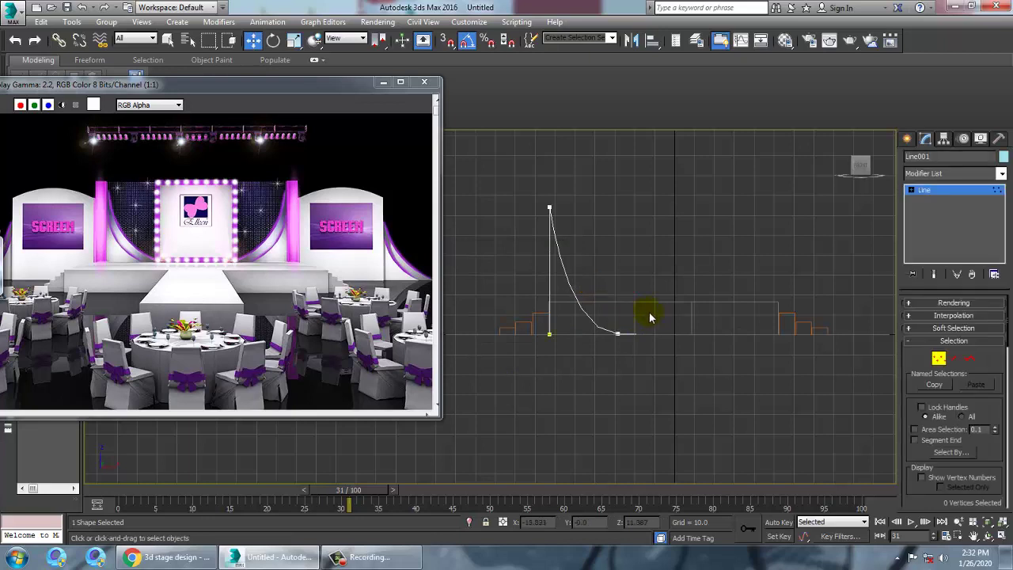
{"action": "left_click_drag", "start_coordinate": [650, 302], "coordinate": [629, 345]}
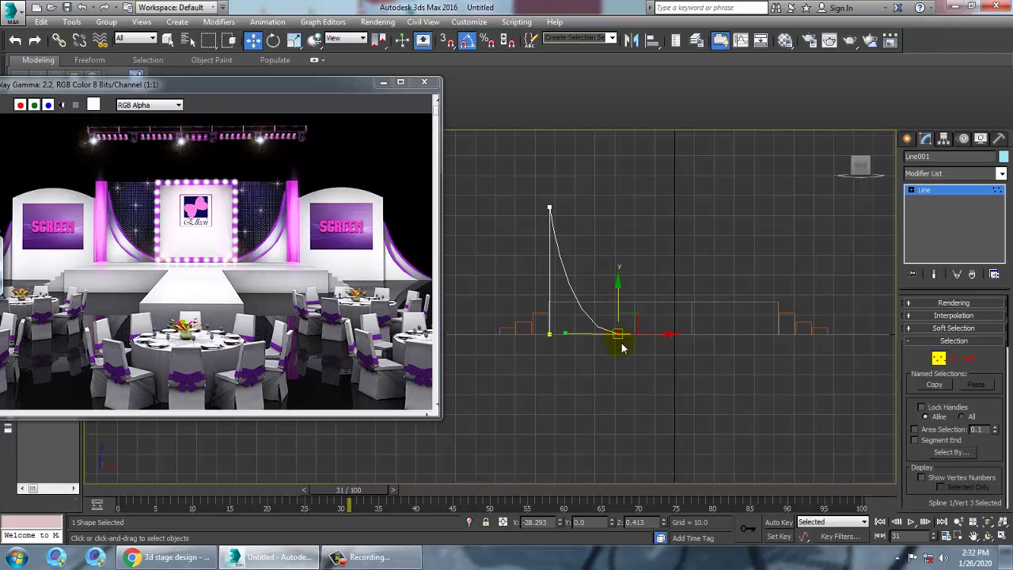
{"action": "middle_click_drag", "start_coordinate": [630, 339], "coordinate": [630, 342]}
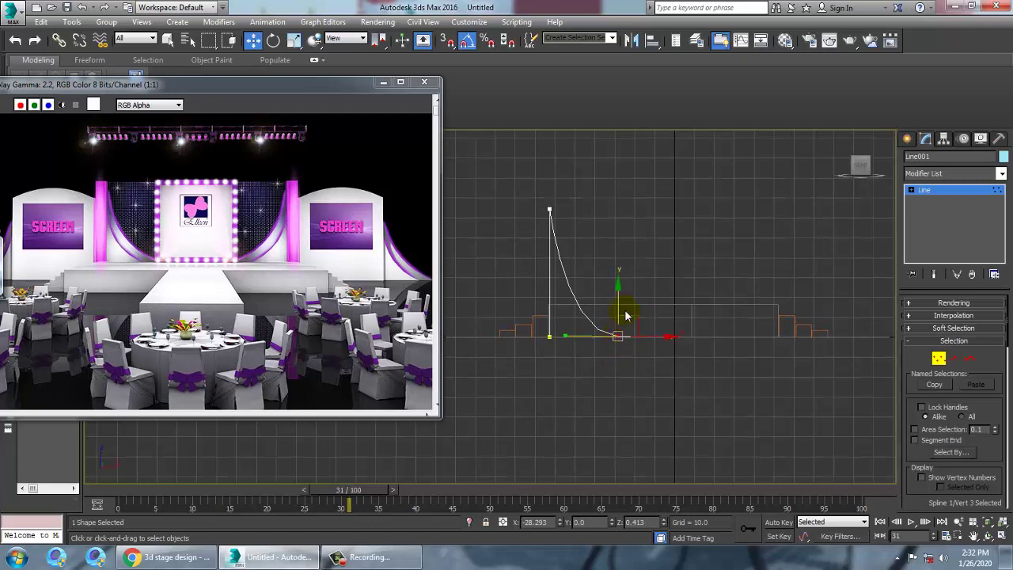
{"action": "right_click", "coordinate": [627, 344]}
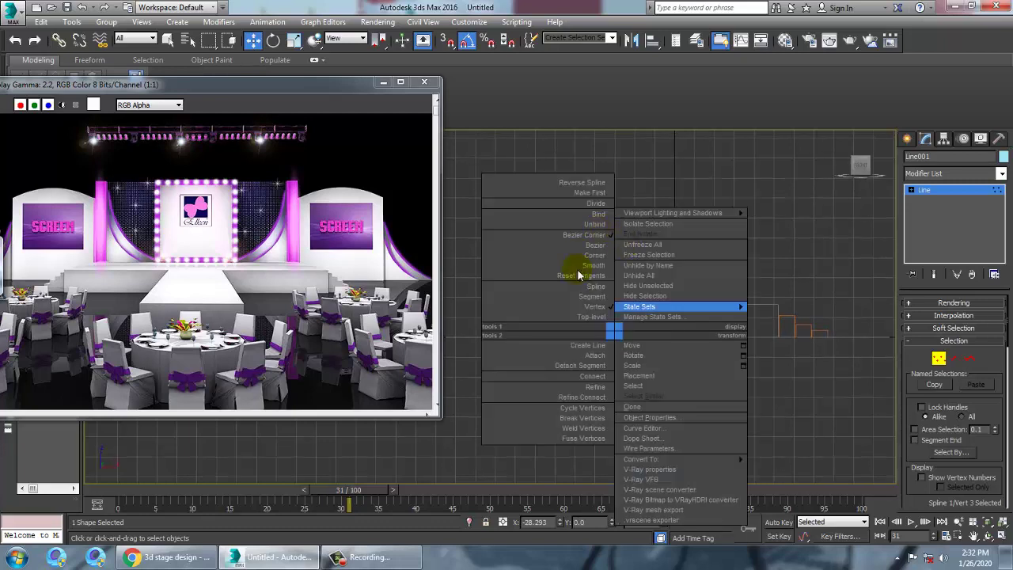
{"action": "left_click", "coordinate": [596, 253]}
{"action": "right_click", "coordinate": [618, 336]}
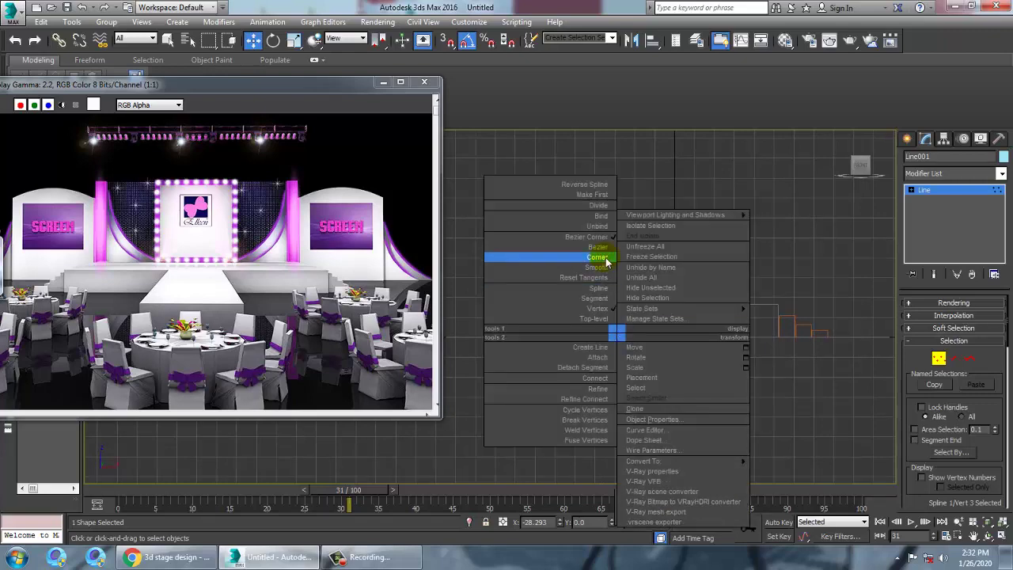
{"action": "left_click", "coordinate": [605, 264]}
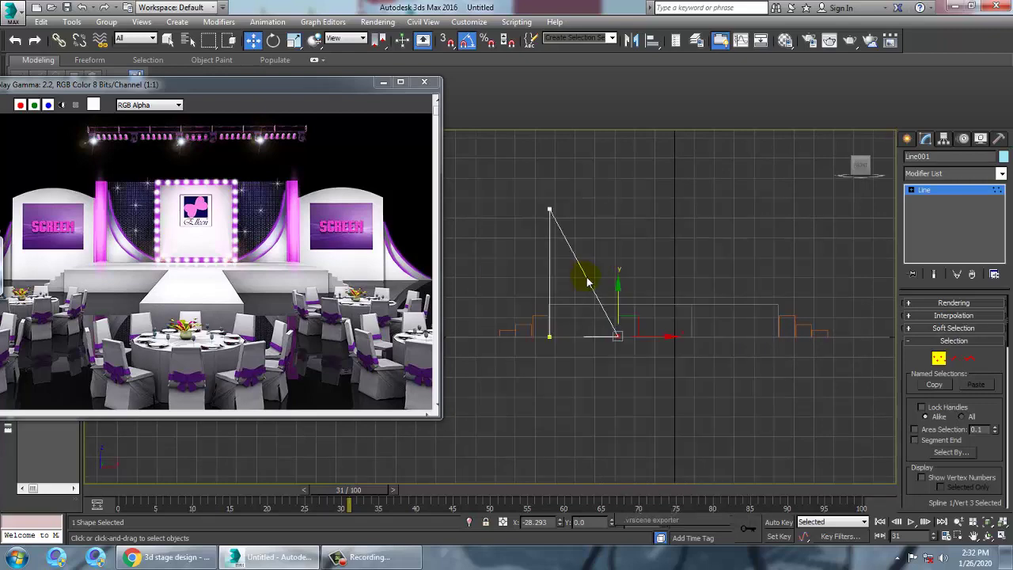
Step: Refine the sloping side with a midpoint vertex, make it Smooth, move it inward to about X -49.7, Z 26.2, and leave vertex editing
{"action": "right_click", "coordinate": [588, 281]}
{"action": "left_click", "coordinate": [485, 330]}
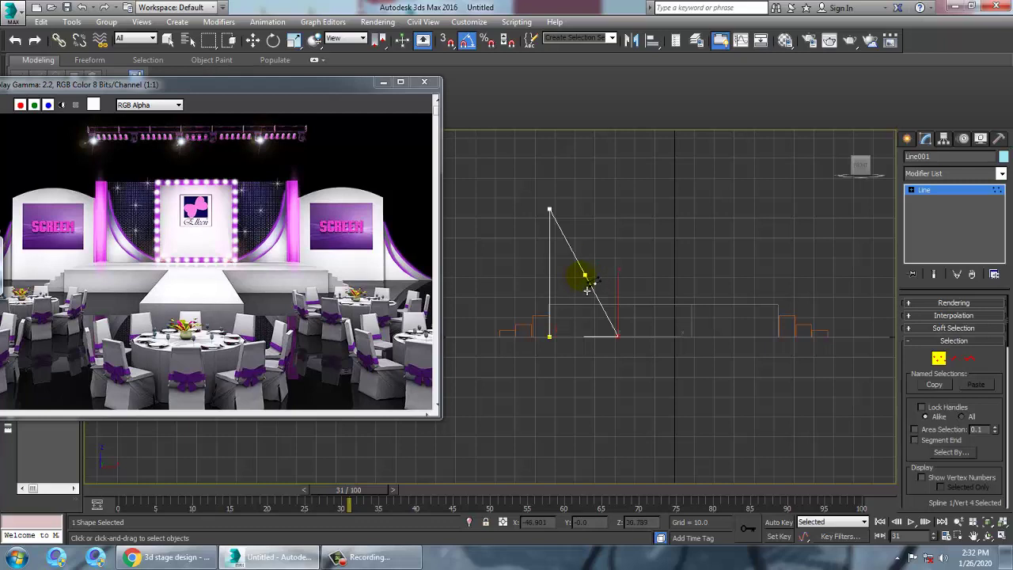
{"action": "key", "text": "w"}
{"action": "right_click", "coordinate": [580, 272]}
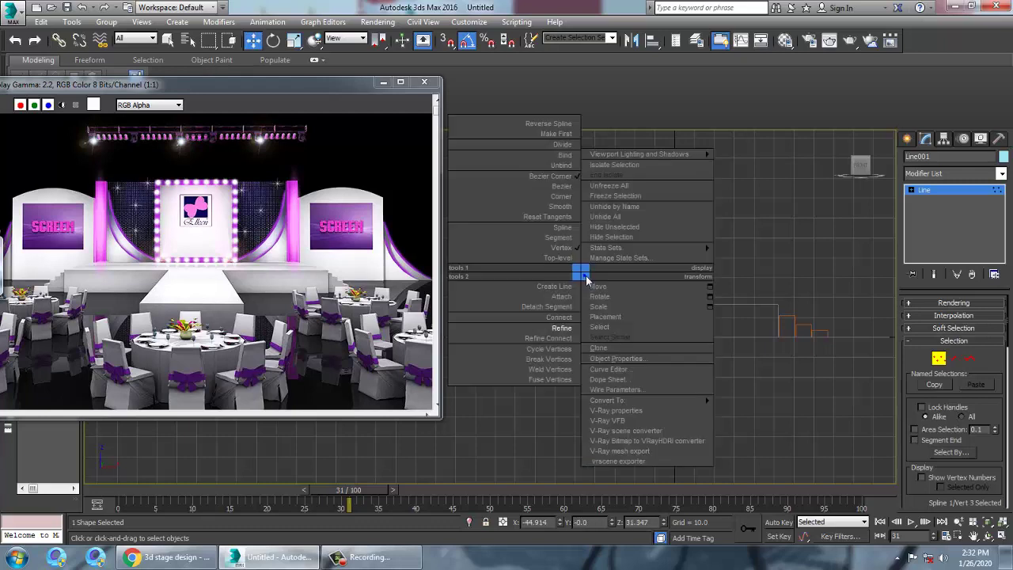
{"action": "left_click", "coordinate": [554, 206]}
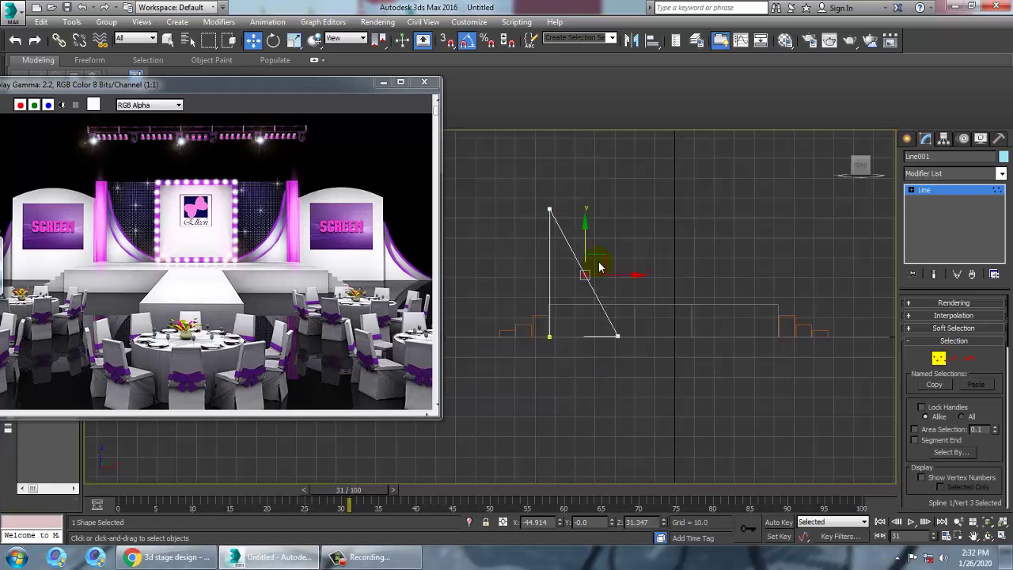
{"action": "left_click_drag", "start_coordinate": [599, 267], "coordinate": [589, 276]}
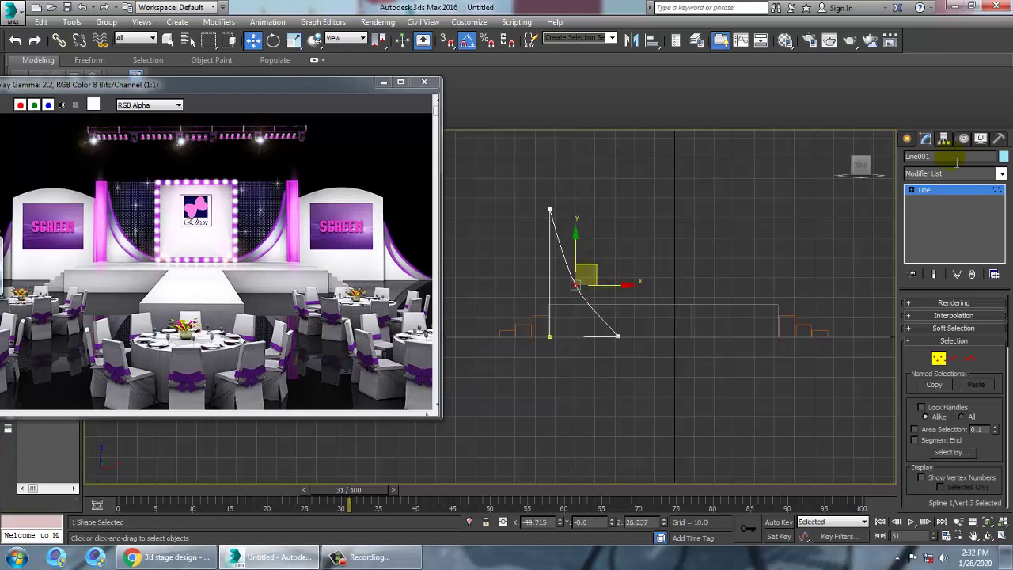
{"action": "left_click", "coordinate": [950, 191]}
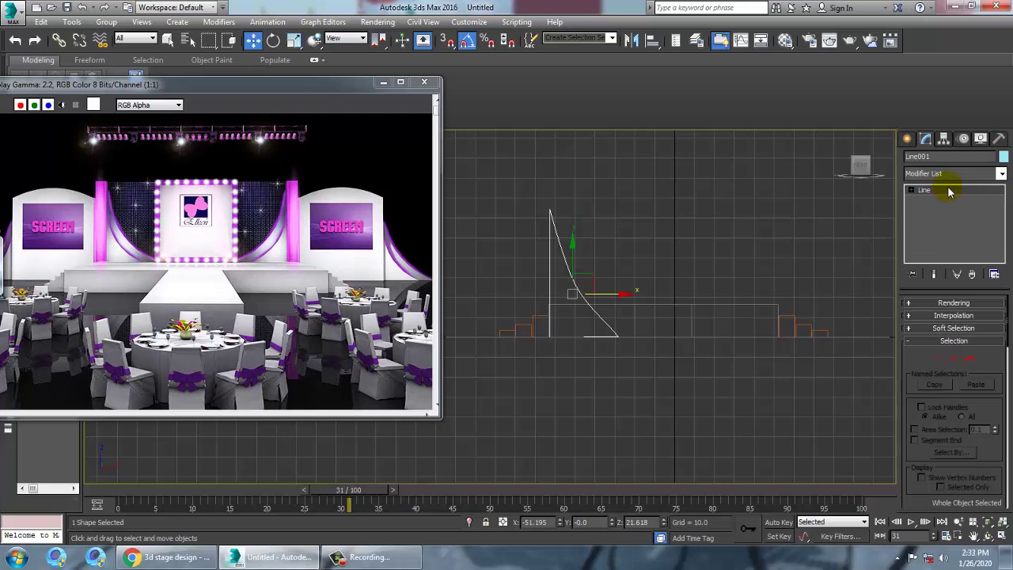
Step: Select the curved profile in the Perspective view and apply an Extrude modifier to it
{"action": "key", "text": "alt+space"}
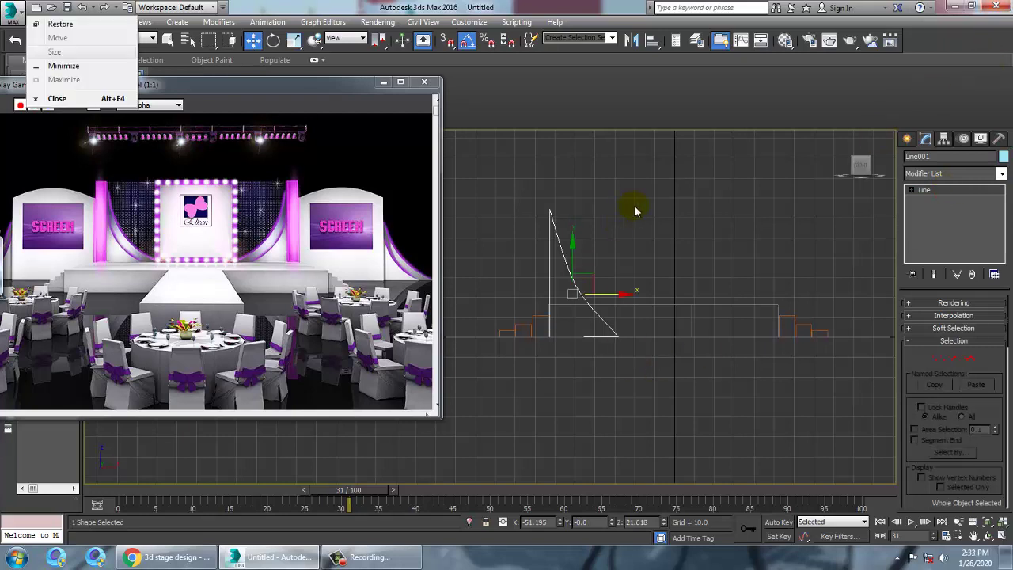
{"action": "key", "text": "alt+w"}
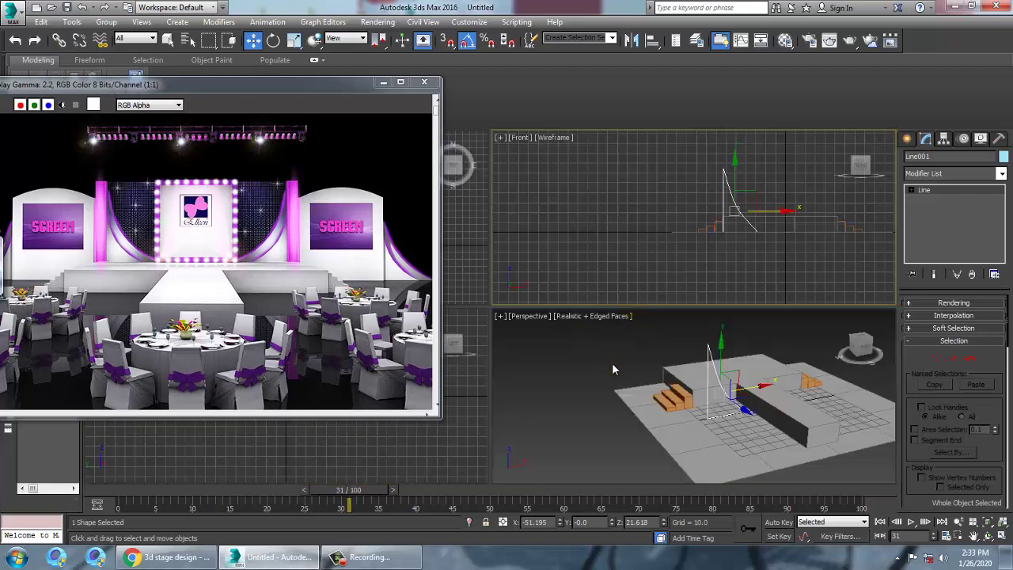
{"action": "left_click", "coordinate": [612, 367]}
{"action": "key", "text": "alt+w"}
{"action": "middle_click_drag", "start_coordinate": [539, 300], "coordinate": [552, 294]}
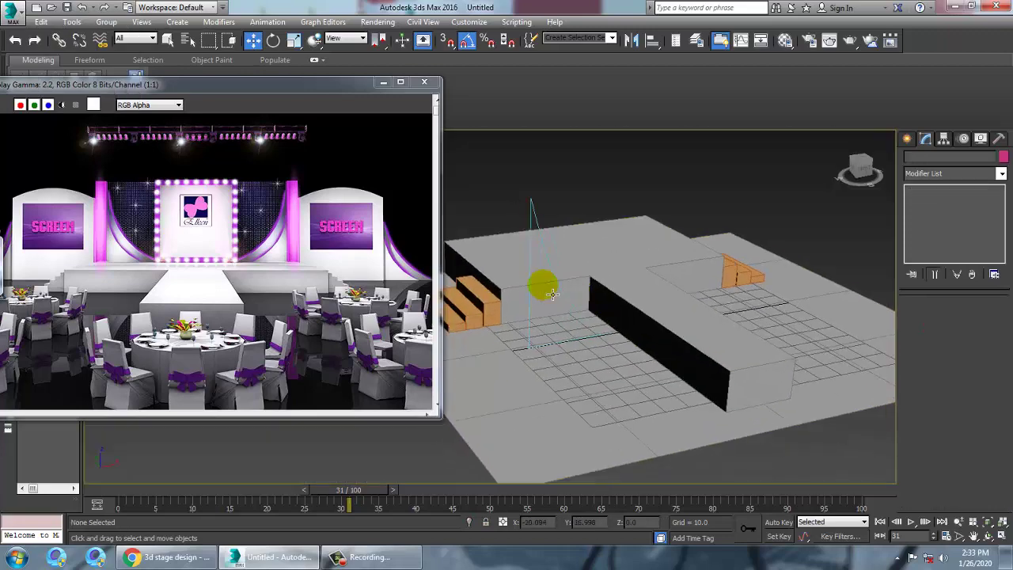
{"action": "left_click", "coordinate": [538, 245]}
{"action": "middle_click_drag", "start_coordinate": [538, 247], "coordinate": [594, 251], "text": "alt"}
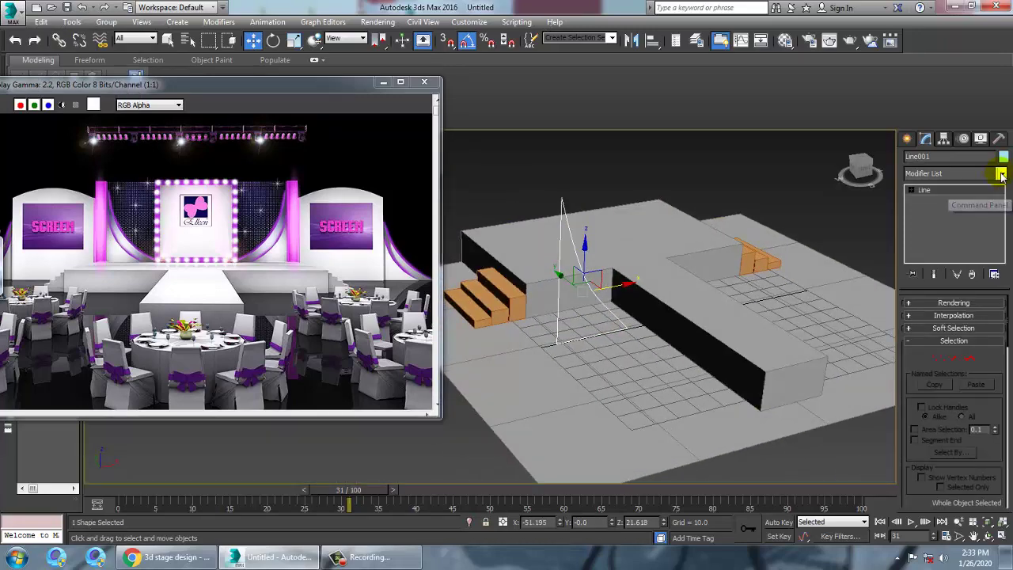
{"action": "left_click", "coordinate": [1002, 174]}
{"action": "scroll", "coordinate": [990, 223], "scroll_direction": "down", "scroll_amount": 5}
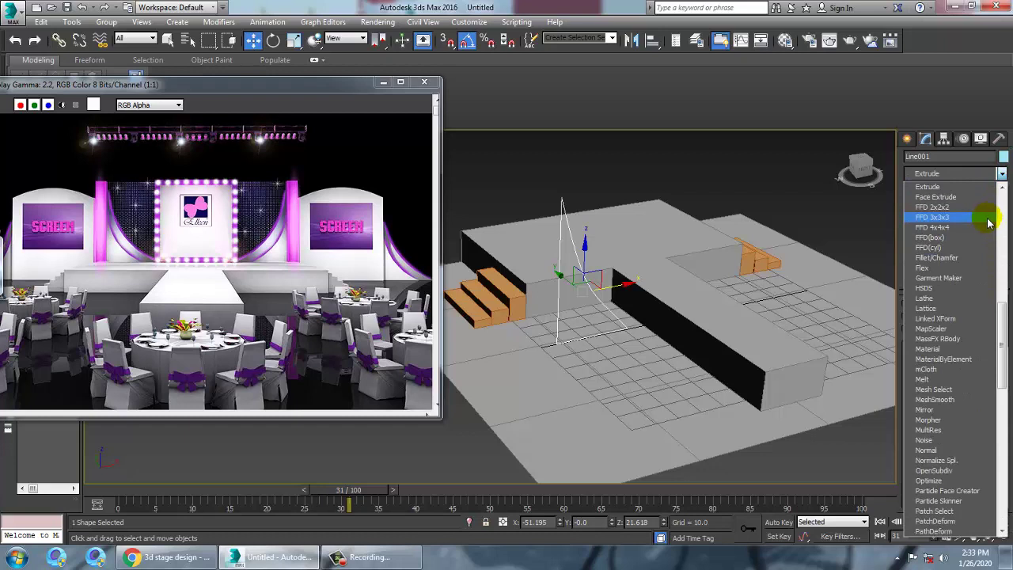
{"action": "scroll", "coordinate": [988, 223], "scroll_direction": "up", "scroll_amount": 2}
{"action": "left_click", "coordinate": [968, 197]}
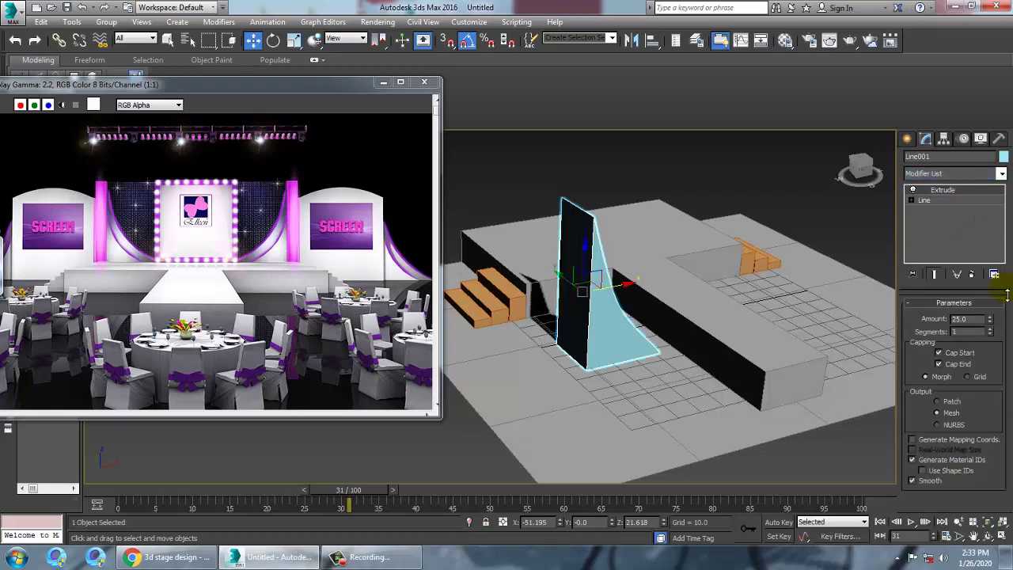
Step: Set the curved panel's extrusion amount to 2.0
{"action": "left_click_drag", "start_coordinate": [990, 322], "coordinate": [1011, 358]}
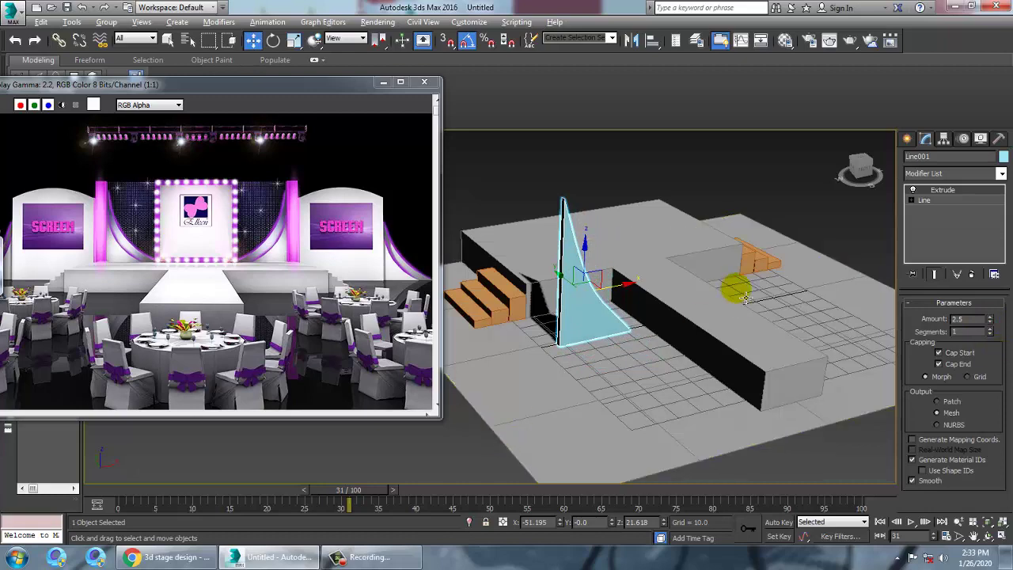
{"action": "middle_click_drag", "start_coordinate": [736, 287], "coordinate": [611, 286], "text": "alt"}
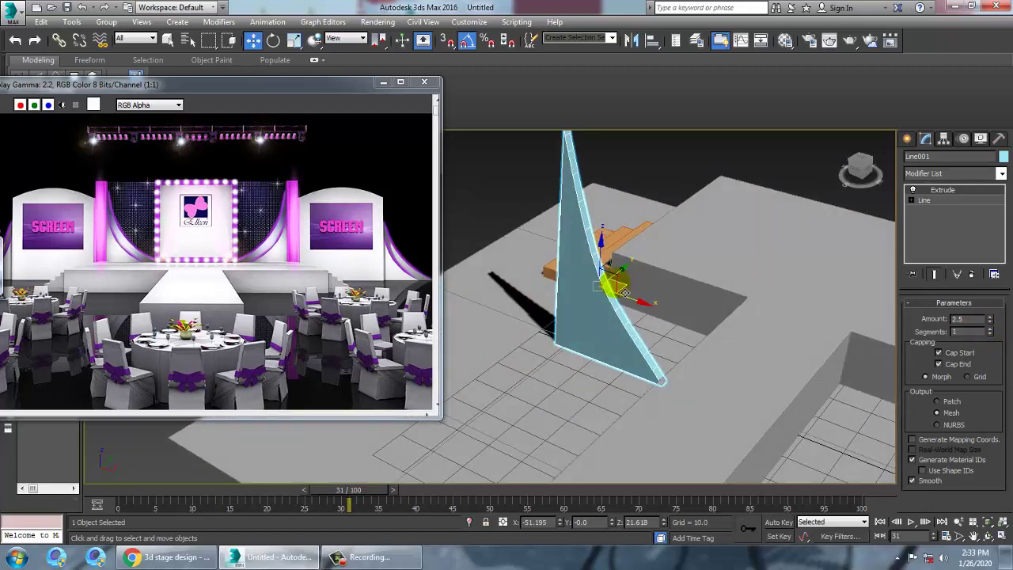
{"action": "mouse_move", "coordinate": [990, 329]}
{"action": "left_mouse_down"}
{"action": "mouse_move", "coordinate": [1001, 332]}
{"action": "mouse_move", "coordinate": [1000, 320]}
{"action": "left_mouse_up"}
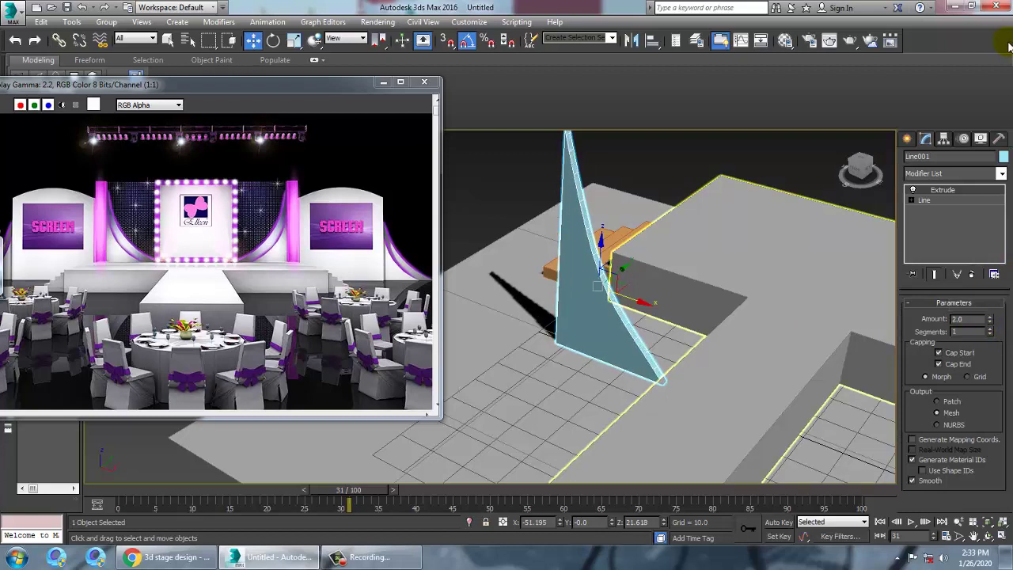
Step: Create one independent copy of the curved panel, offset in front of the original to about Y -5.7
{"action": "left_click", "coordinate": [623, 268], "text": "shift"}
{"action": "left_click", "coordinate": [563, 333]}
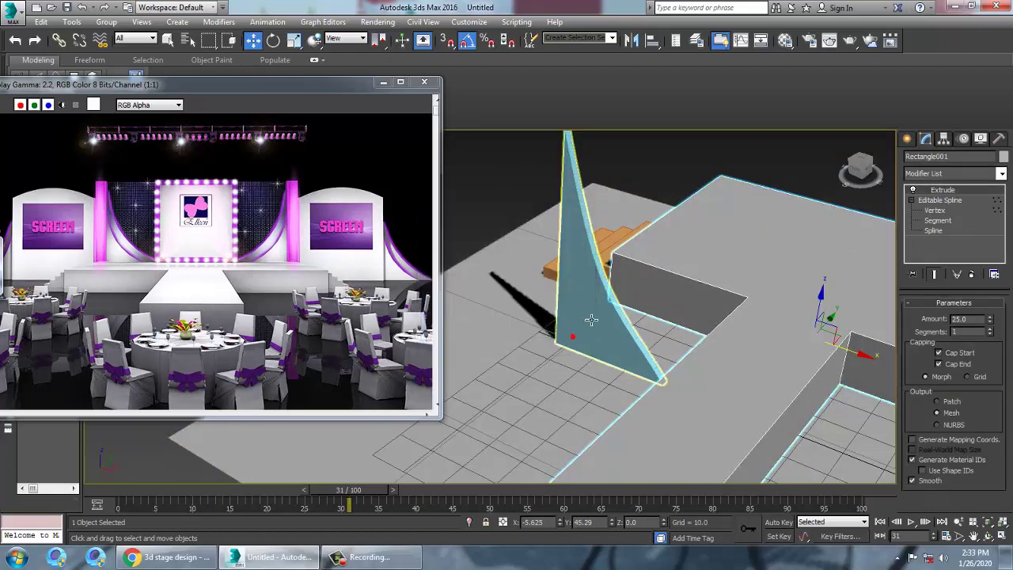
{"action": "left_click", "coordinate": [592, 320]}
{"action": "mouse_move", "coordinate": [633, 276]}
{"action": "left_mouse_down", "text": "shift"}
{"action": "mouse_move", "coordinate": [629, 289]}
{"action": "mouse_move", "coordinate": [608, 289]}
{"action": "left_mouse_up", "text": "shift"}
{"action": "left_click", "coordinate": [507, 332]}
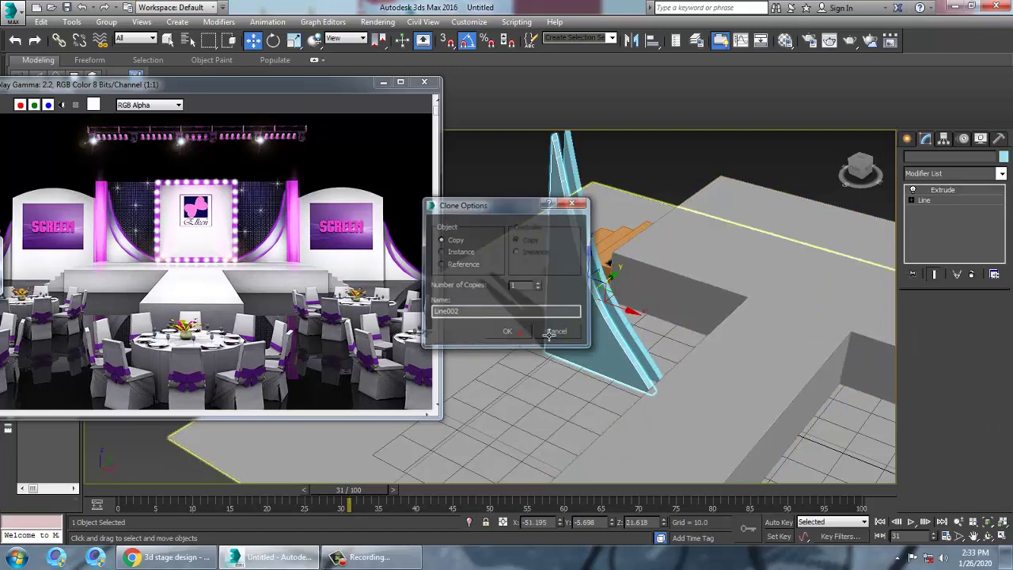
Step: Scale the front copy of the curved panel down uniformly, without making another clone
{"action": "key", "text": "r"}
{"action": "mouse_move", "coordinate": [599, 300]}
{"action": "left_mouse_down"}
{"action": "mouse_move", "coordinate": [616, 327]}
{"action": "mouse_move", "coordinate": [701, 346]}
{"action": "left_mouse_up"}
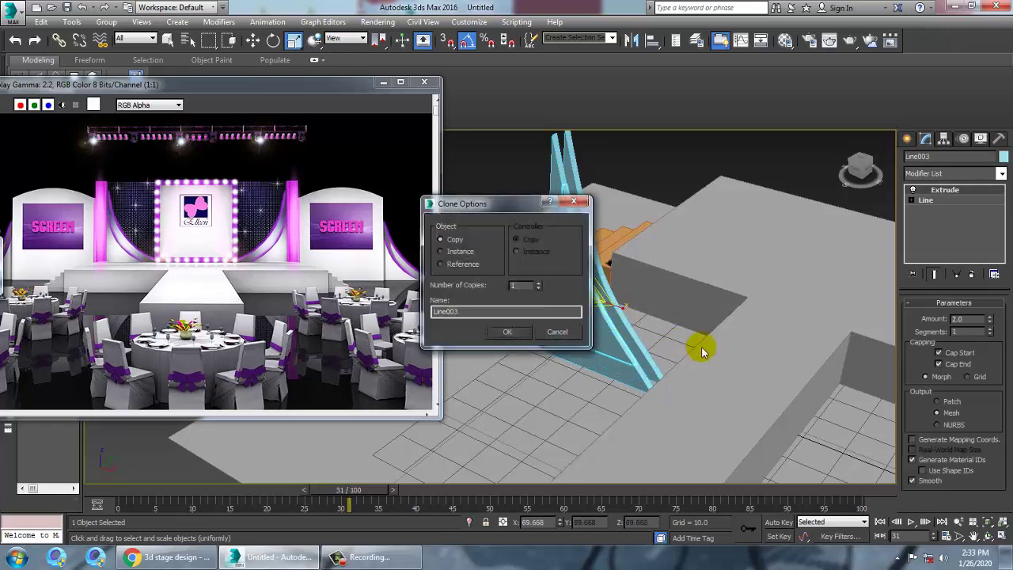
{"action": "left_click", "coordinate": [575, 332]}
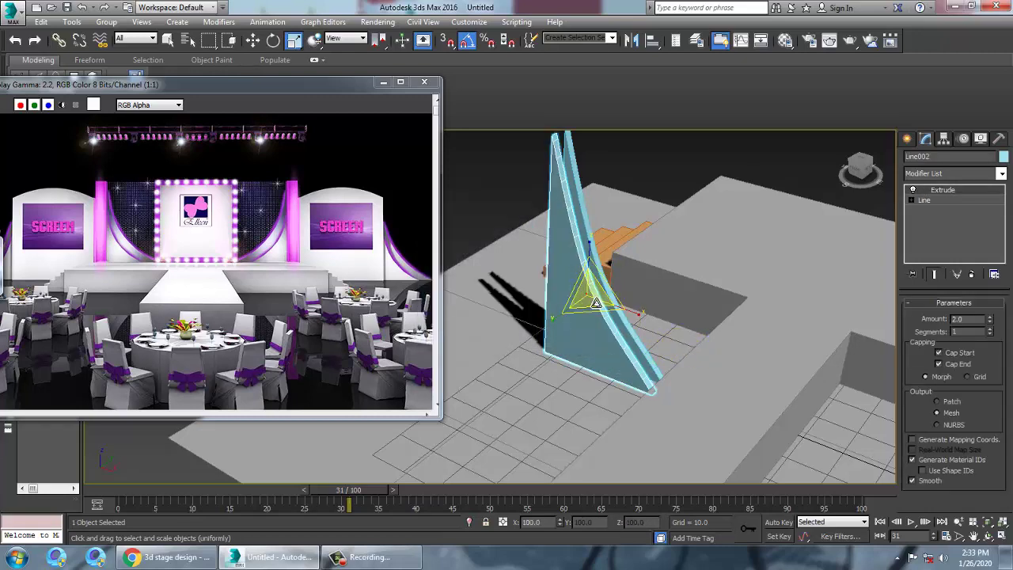
{"action": "left_click_drag", "start_coordinate": [600, 304], "coordinate": [625, 333]}
Step: In the Front view, align the smaller panel with the large panel's base and vertical side, at about X -55.0, Z 14.6
{"action": "key", "text": "alt+w"}
{"action": "left_click", "coordinate": [676, 220]}
{"action": "key", "text": "alt+w"}
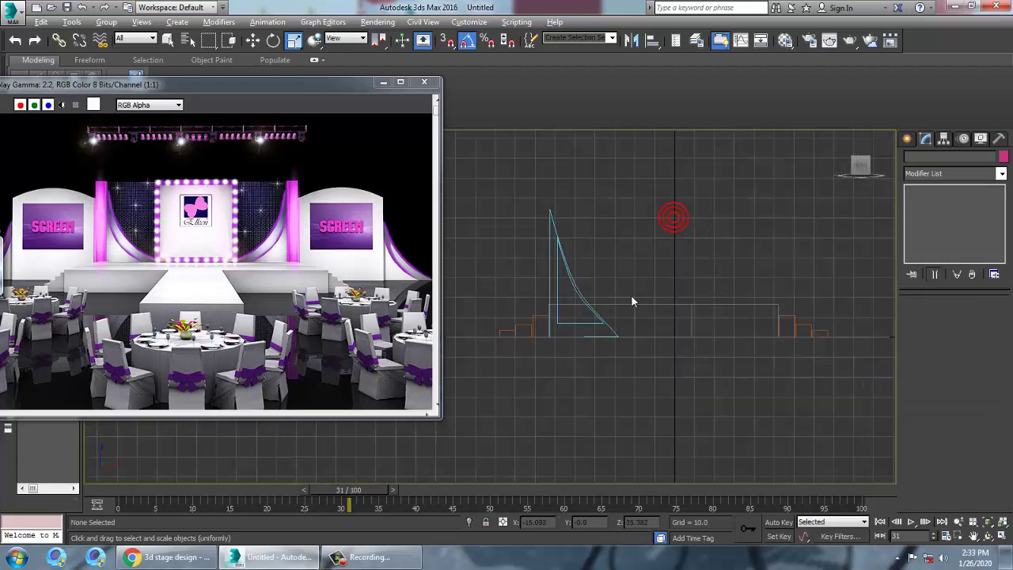
{"action": "left_click", "coordinate": [604, 329]}
{"action": "key", "text": "w"}
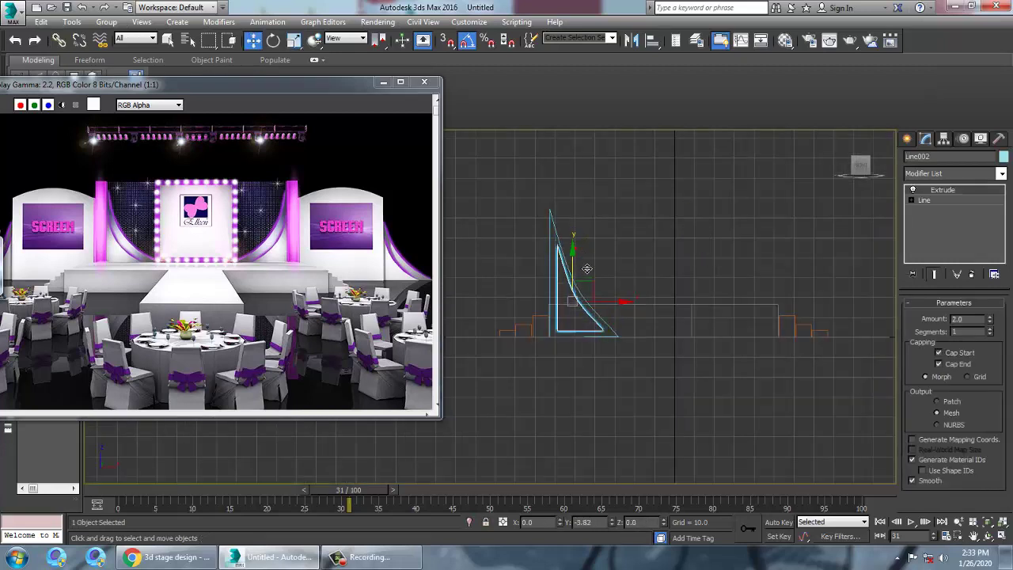
{"action": "left_click_drag", "start_coordinate": [587, 269], "coordinate": [587, 275]}
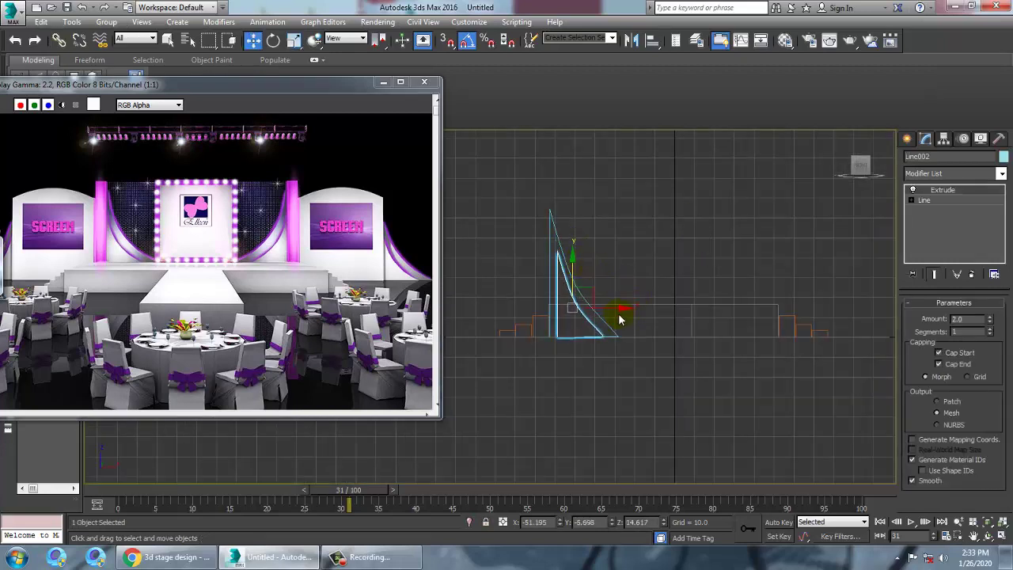
{"action": "left_click_drag", "start_coordinate": [620, 319], "coordinate": [616, 317]}
Step: In the Perspective view, move the smaller panel back against the large one, to about Y -1.5
{"action": "key", "text": "alt+w"}
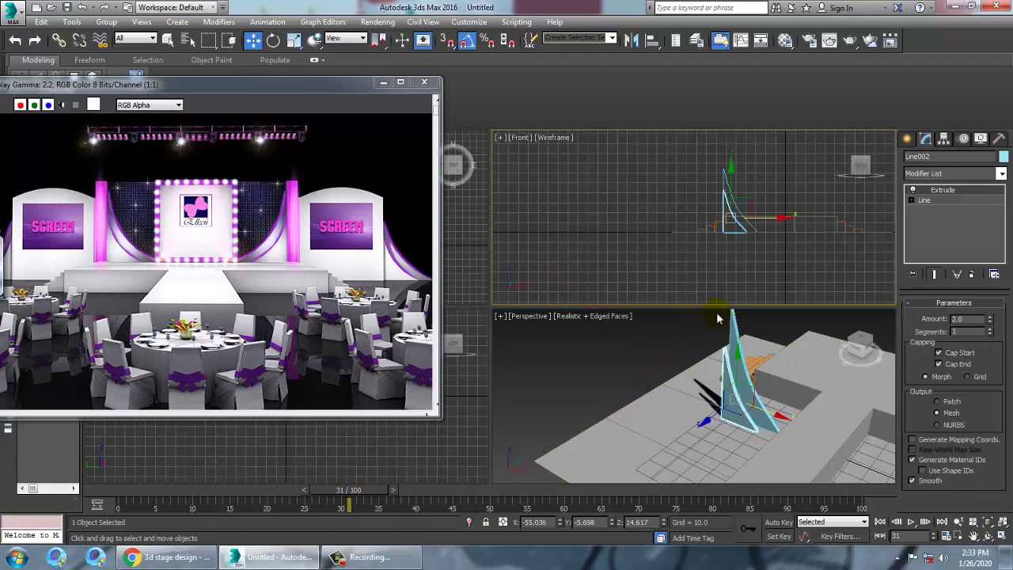
{"action": "middle_click_drag", "start_coordinate": [723, 362], "coordinate": [692, 389], "text": "alt"}
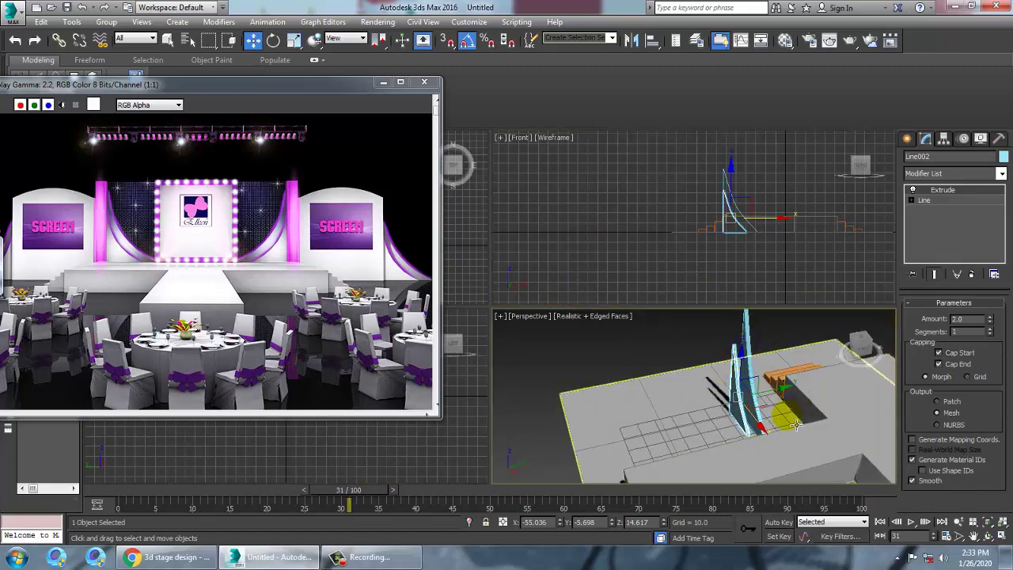
{"action": "left_click_drag", "start_coordinate": [782, 389], "coordinate": [790, 397]}
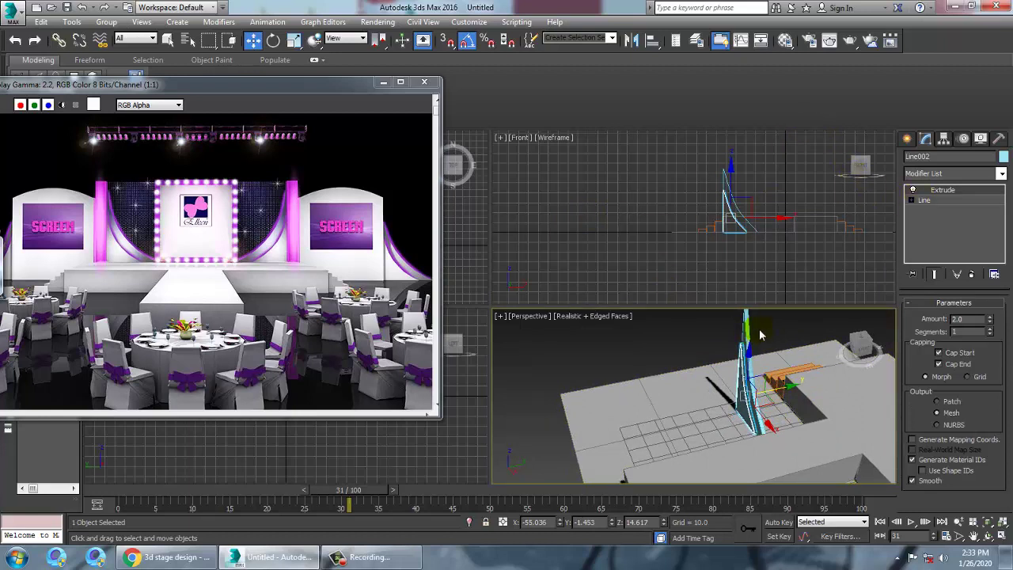
Step: Select both curved panels together and move them along Y to the rear edge of the stage
{"action": "left_click", "coordinate": [730, 183]}
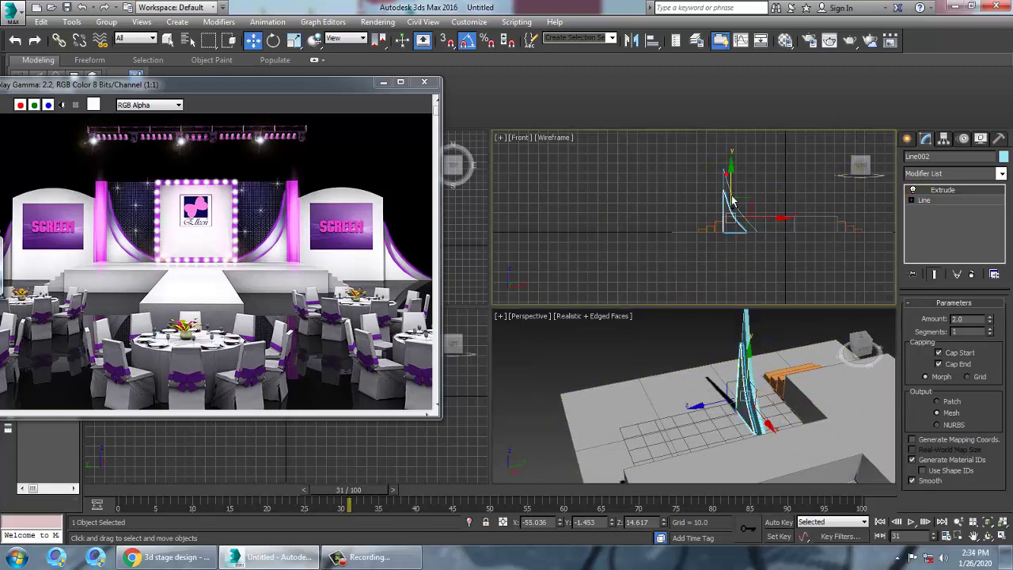
{"action": "left_click", "coordinate": [735, 188], "text": "ctrl"}
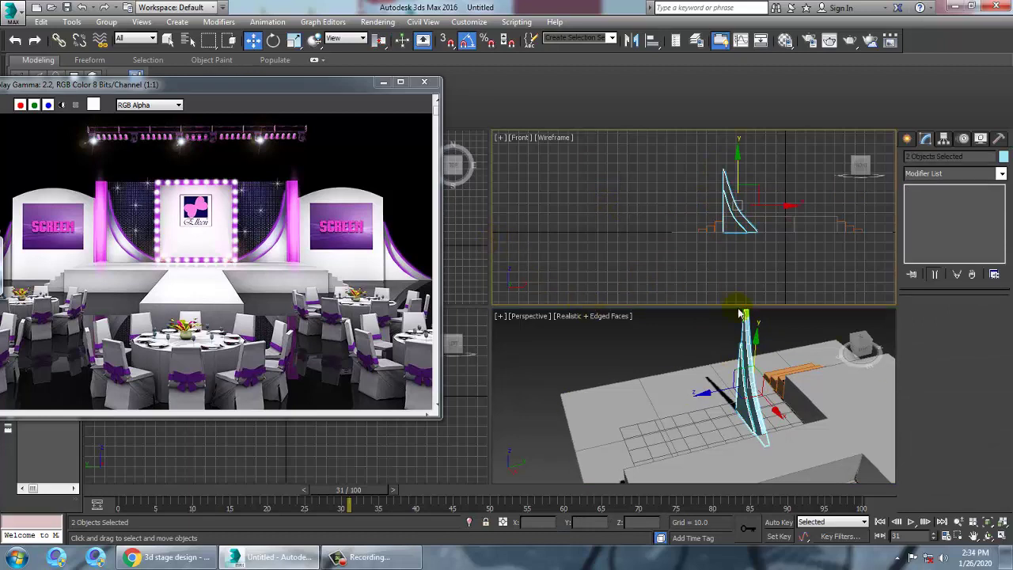
{"action": "middle_click_drag", "start_coordinate": [694, 367], "coordinate": [633, 368]}
{"action": "key", "text": "alt+w"}
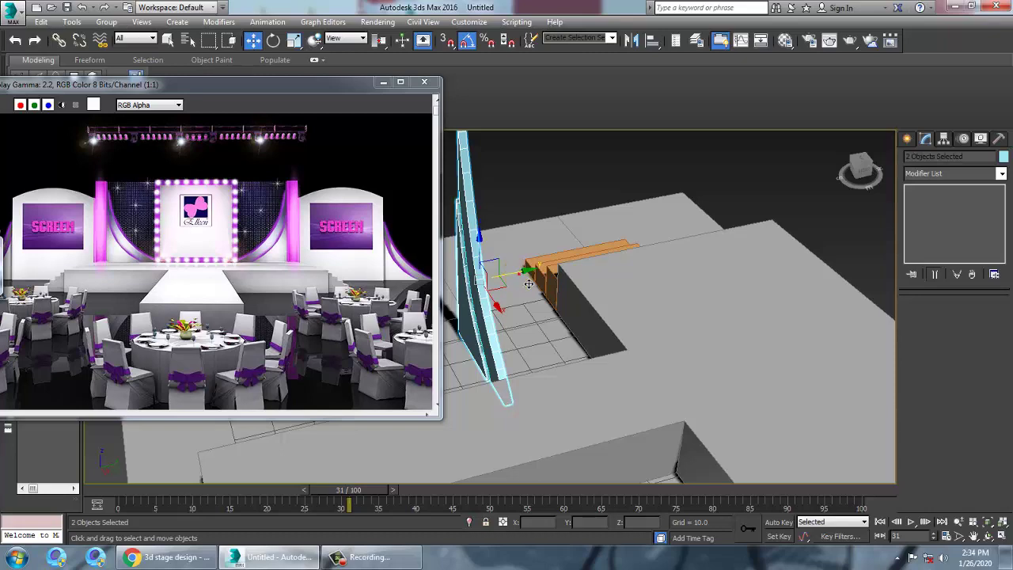
{"action": "left_click_drag", "start_coordinate": [522, 273], "coordinate": [861, 196]}
Step: Select all objects in the scene, give them the same light grey object color, and clear the selection
{"action": "key", "text": "alt+w"}
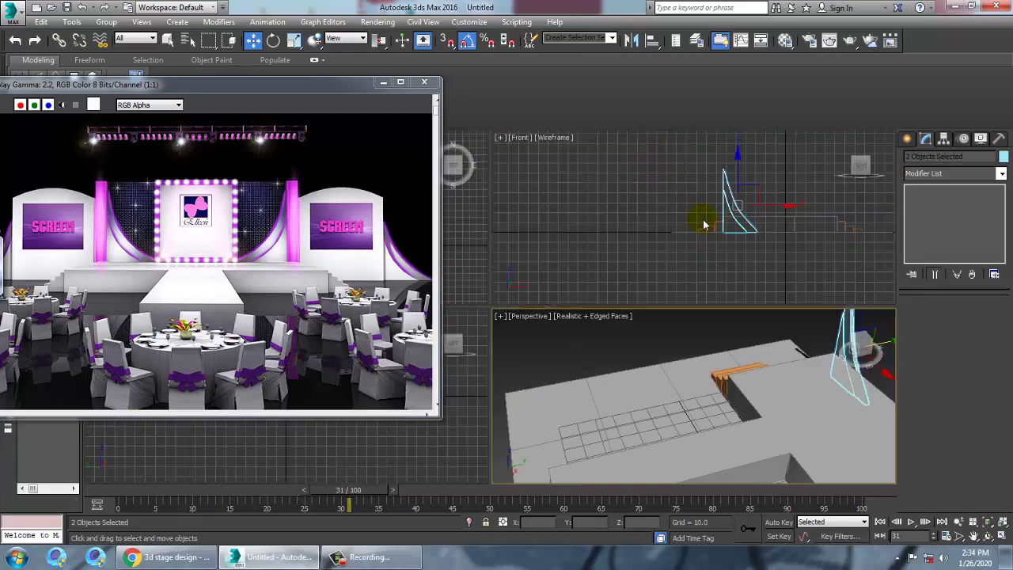
{"action": "left_click", "coordinate": [654, 197]}
{"action": "key", "text": "alt+w"}
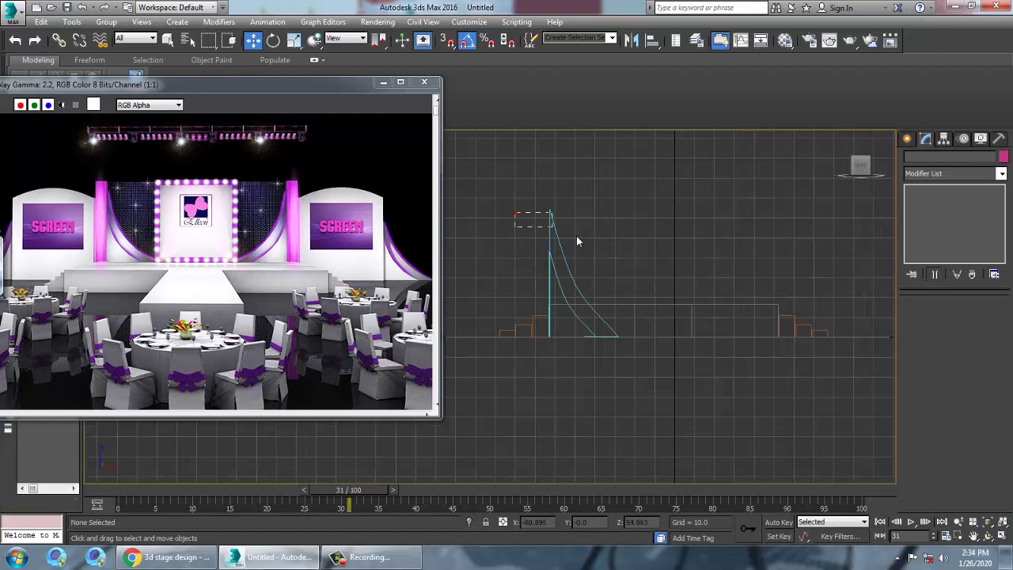
{"action": "left_click_drag", "start_coordinate": [621, 272], "coordinate": [613, 267]}
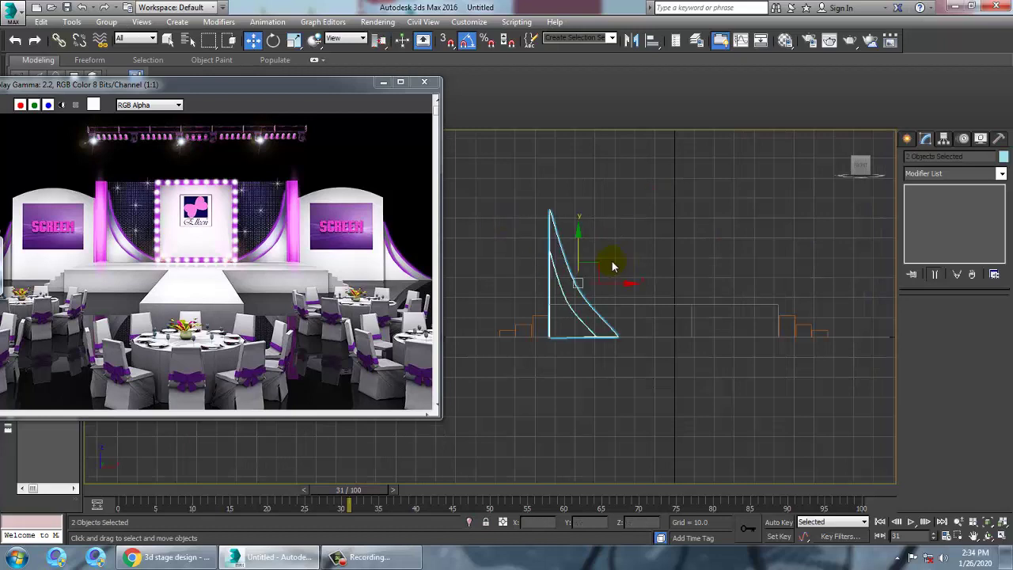
{"action": "key", "text": "ctrl+a"}
{"action": "left_click", "coordinate": [1004, 155]}
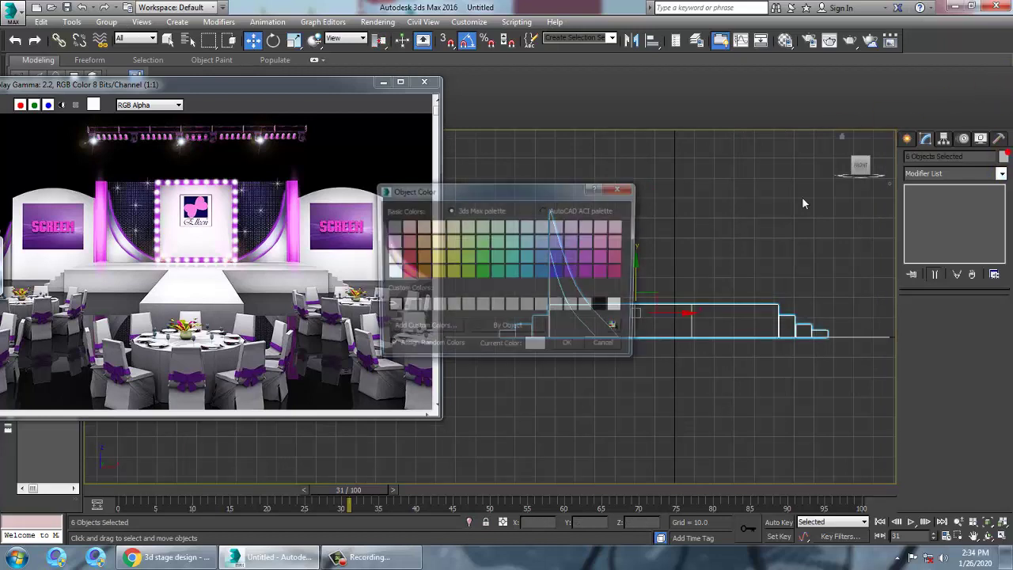
{"action": "left_click", "coordinate": [570, 347]}
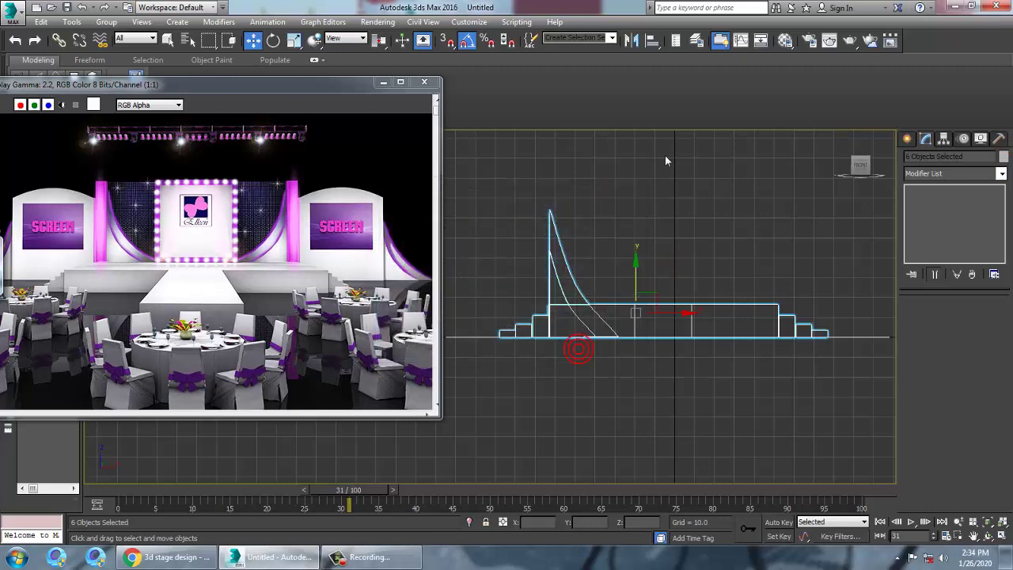
{"action": "left_click", "coordinate": [751, 204]}
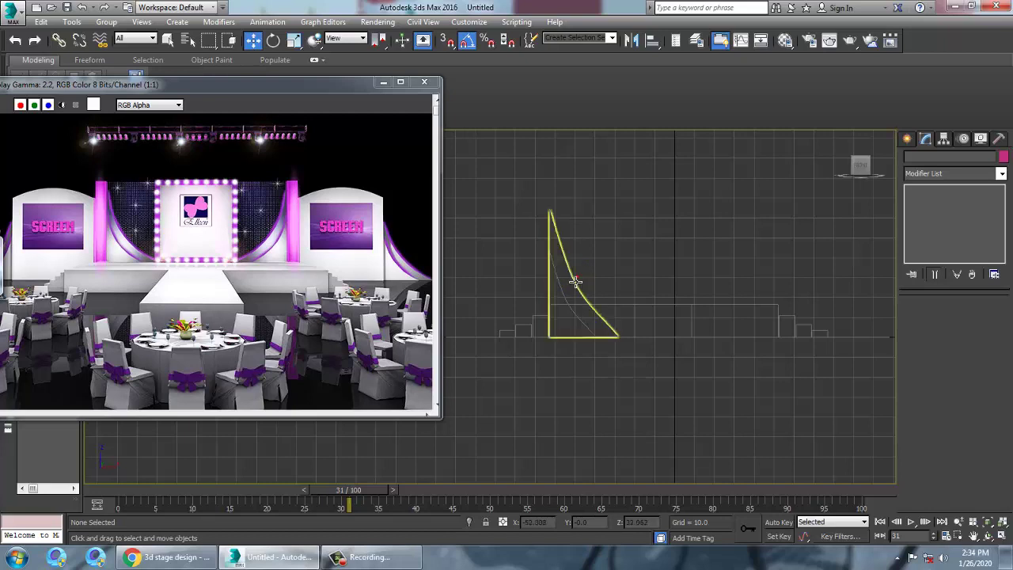
Step: Mirror the two curved panels across X as a Copy and move the copies to the opposite end of the stage
{"action": "left_click_drag", "start_coordinate": [505, 257], "coordinate": [625, 261]}
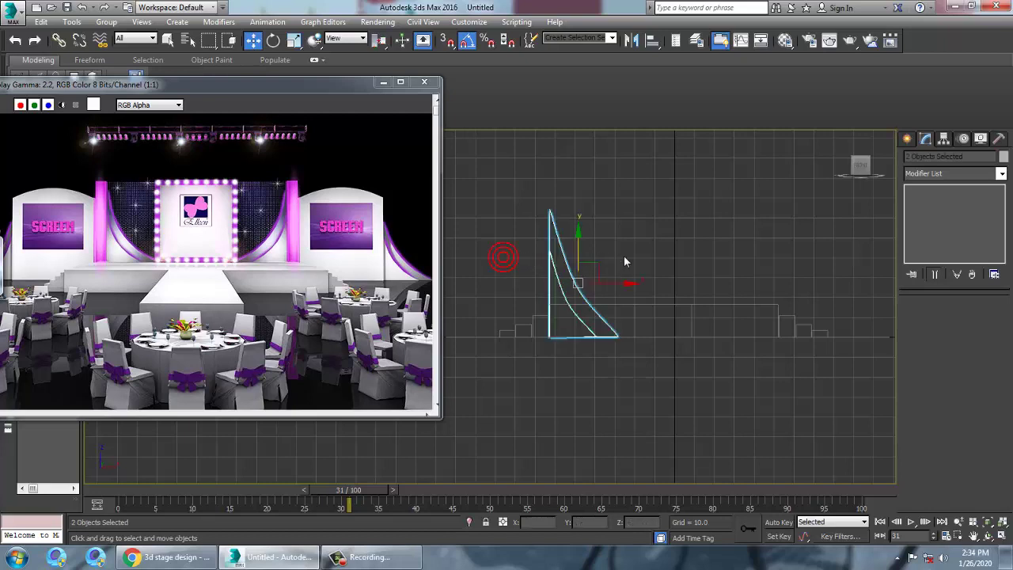
{"action": "left_click", "coordinate": [632, 40]}
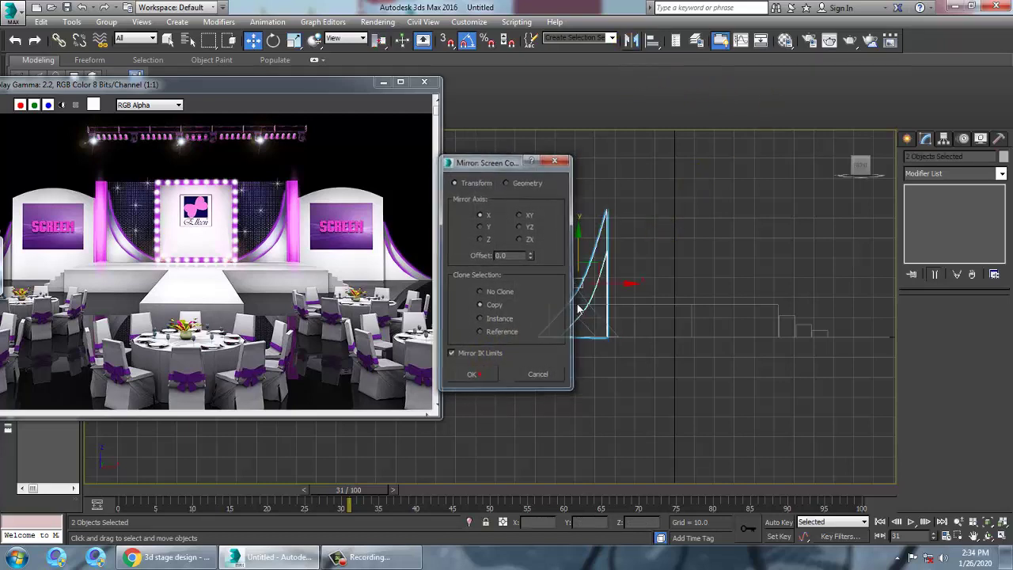
{"action": "left_click", "coordinate": [479, 377]}
{"action": "left_click_drag", "start_coordinate": [626, 293], "coordinate": [794, 261]}
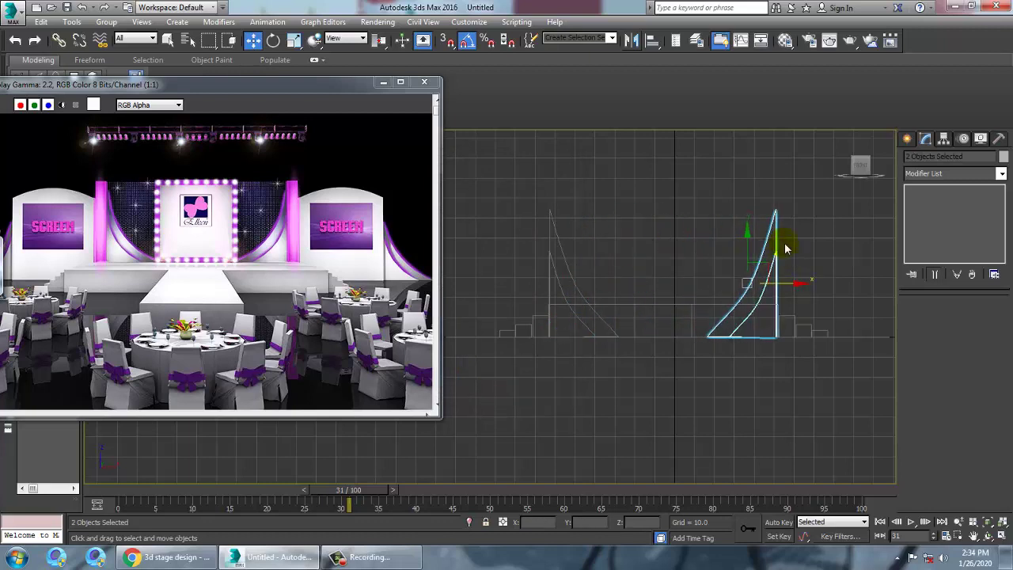
Step: In the Front view, create a box between the curved panels, about 63.6 long, 48.3 wide and -2.2 high
{"action": "left_click", "coordinate": [910, 138]}
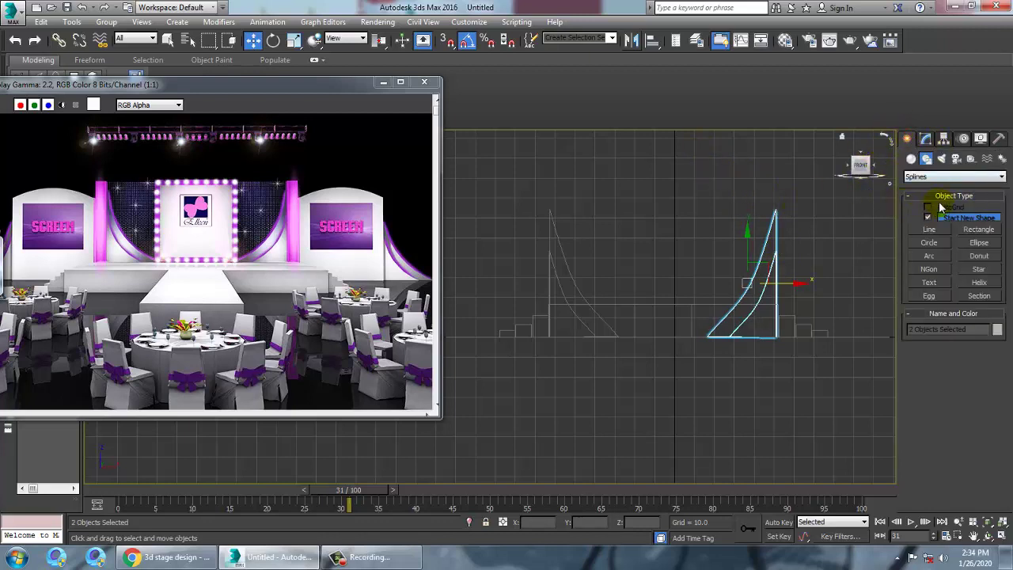
{"action": "left_click", "coordinate": [912, 158]}
{"action": "left_click", "coordinate": [929, 219]}
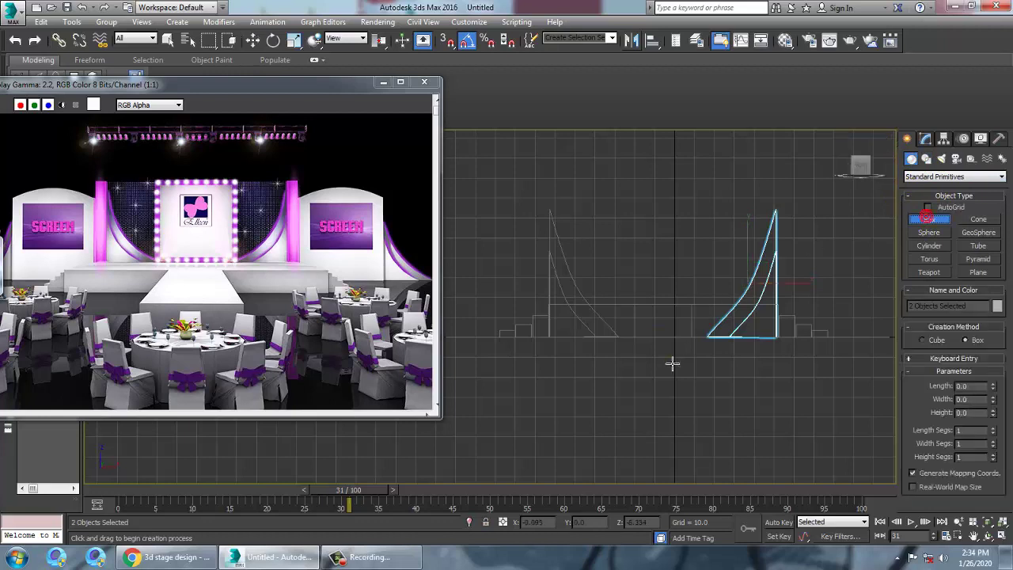
{"action": "left_click_drag", "start_coordinate": [618, 337], "coordinate": [712, 224]}
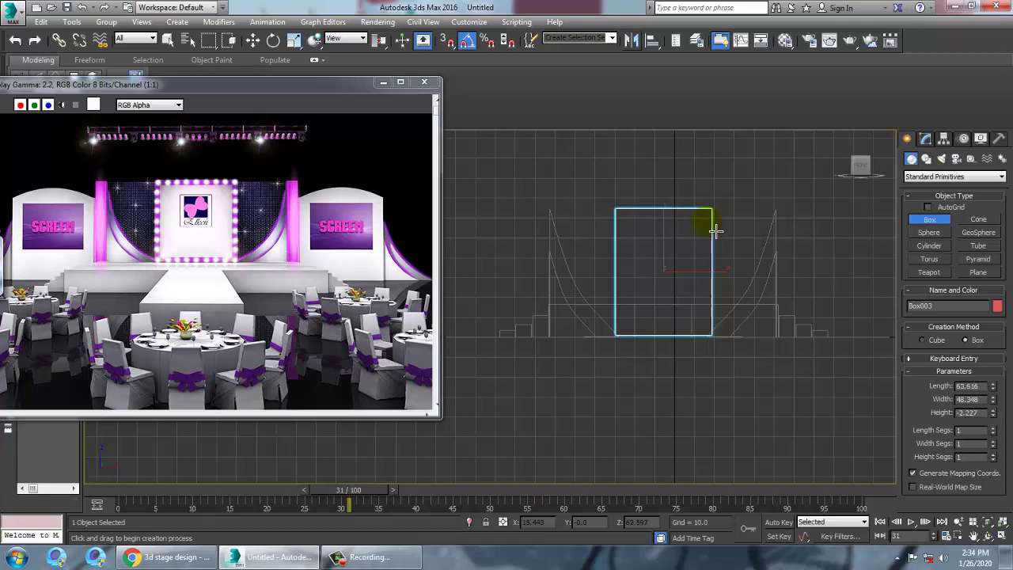
{"action": "right_click", "coordinate": [713, 227]}
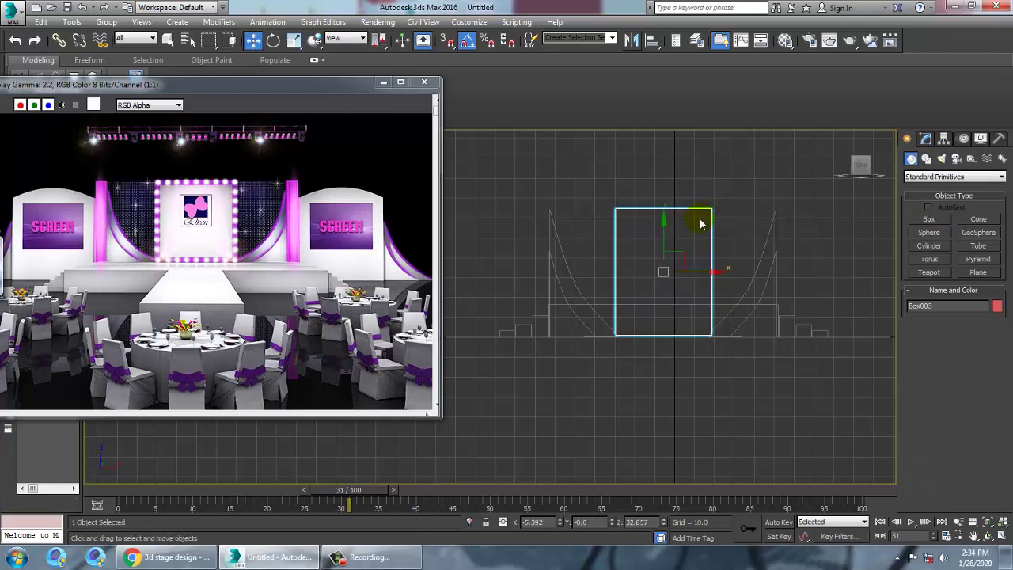
Step: In the Perspective view, move the new box to the rear edge of the stage, at about Y 99.2
{"action": "key", "text": "alt+w"}
{"action": "right_click", "coordinate": [674, 374]}
{"action": "key", "text": "alt+w"}
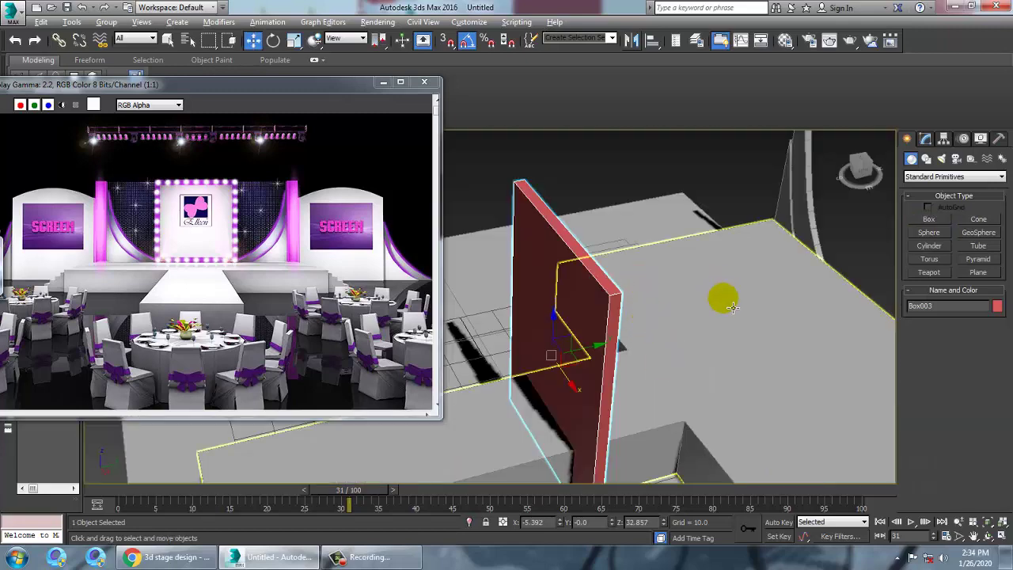
{"action": "key", "text": "r"}
{"action": "left_click_drag", "start_coordinate": [505, 379], "coordinate": [955, 264]}
{"action": "key", "text": "w"}
Step: In the Top view, scale the box's thickness to about 47.6% and align it with the curved panels at about Y 100.3
{"action": "key", "text": "alt+w"}
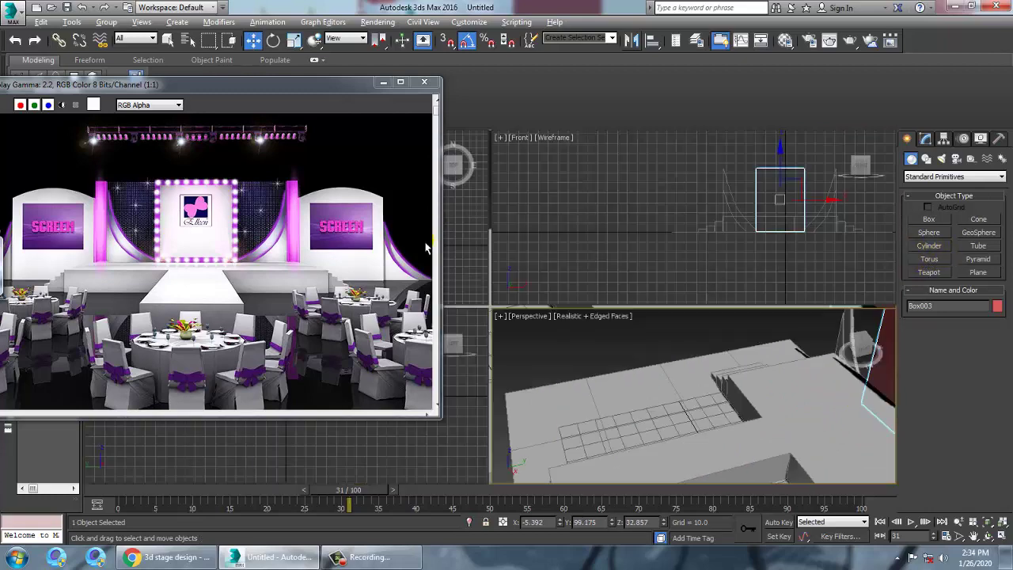
{"action": "left_click", "coordinate": [470, 247]}
{"action": "key", "text": "alt+w"}
{"action": "left_click", "coordinate": [616, 228]}
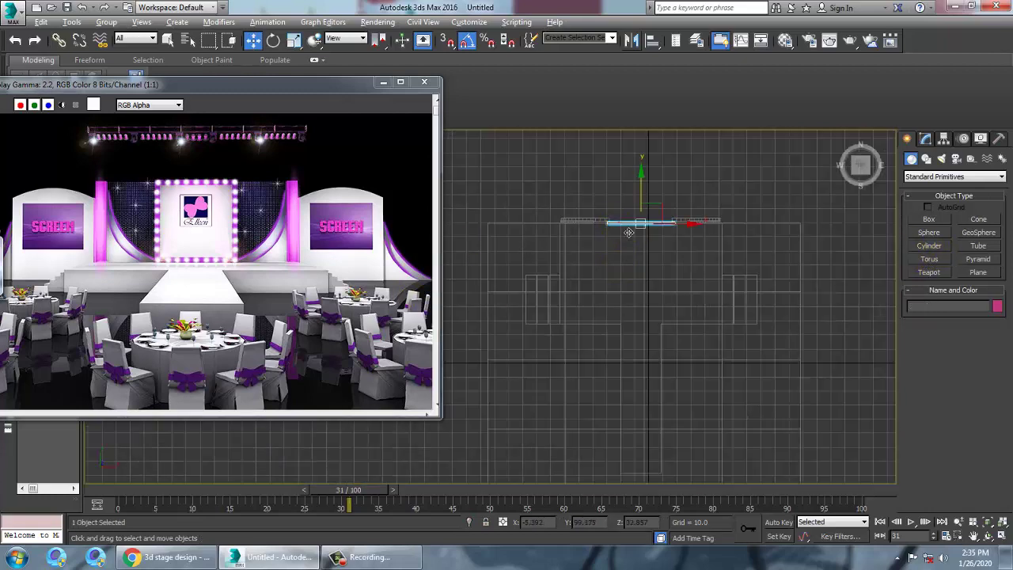
{"action": "key", "text": "r"}
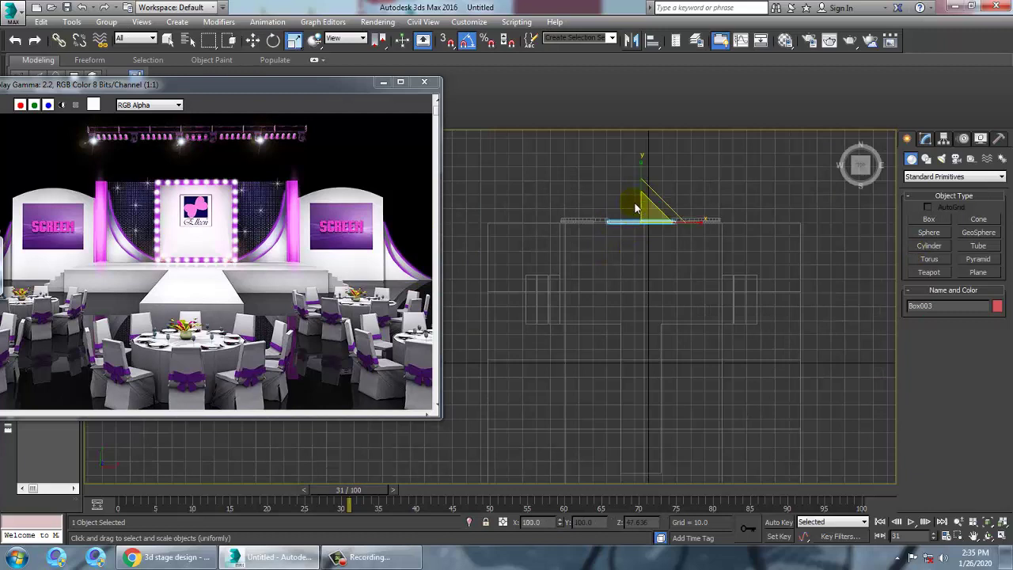
{"action": "key", "text": "w"}
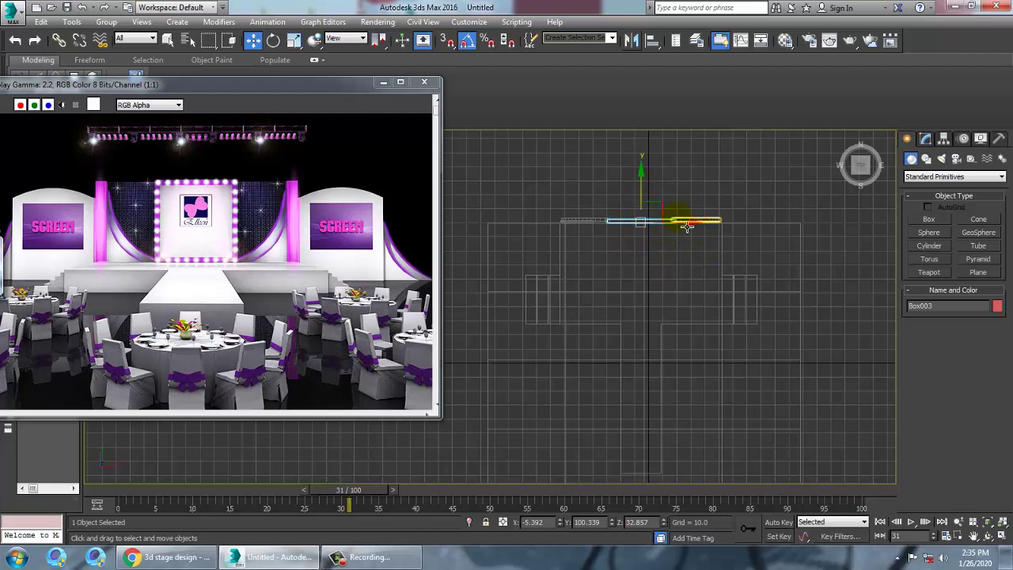
Step: Create one independent copy of the box along X, beyond the left curved panels at about X -86.7
{"action": "left_click_drag", "start_coordinate": [695, 231], "coordinate": [583, 267]}
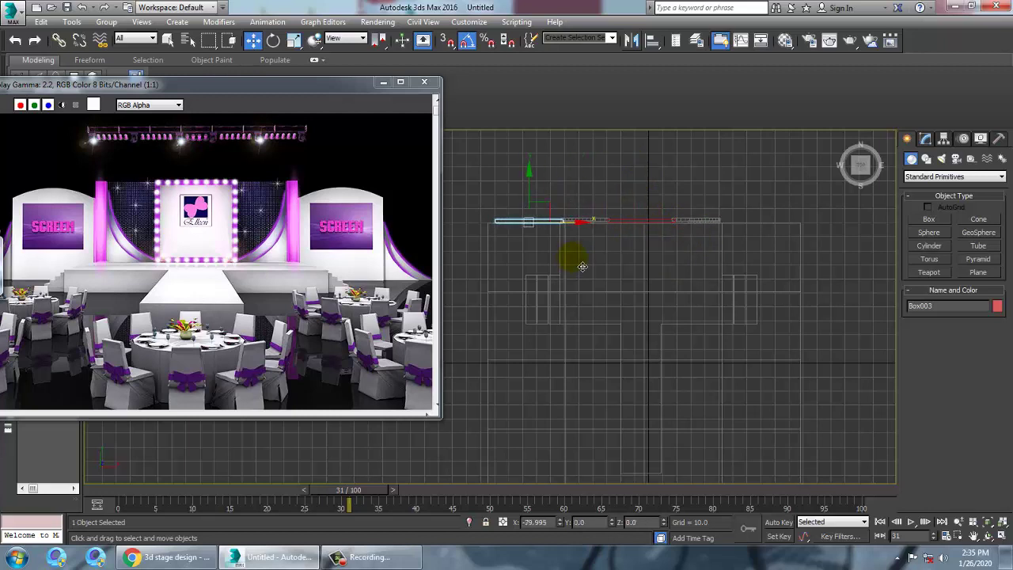
{"action": "left_click_drag", "start_coordinate": [568, 259], "coordinate": [568, 260], "text": "shift"}
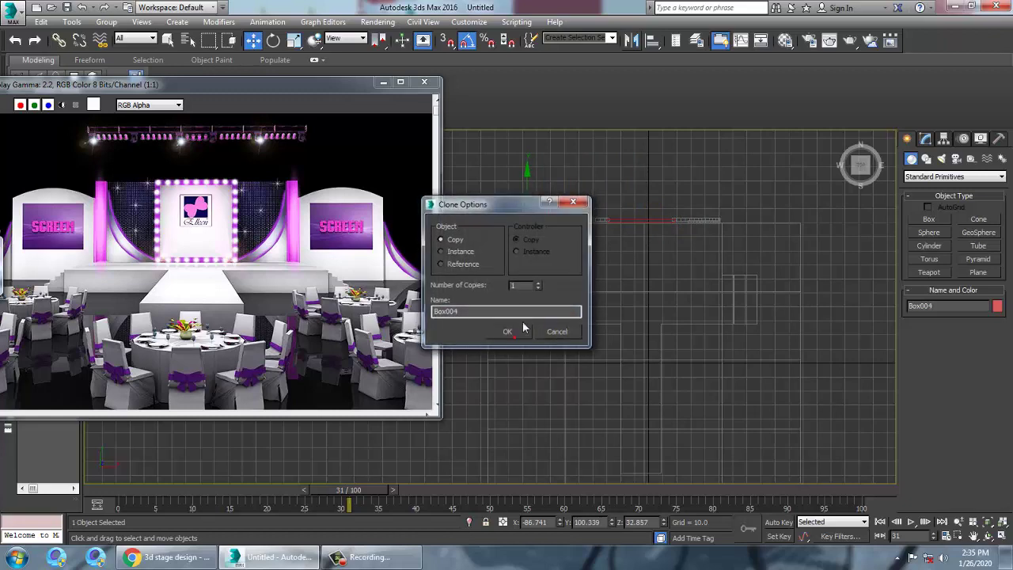
{"action": "left_click", "coordinate": [511, 329]}
{"action": "key", "text": "alt+w"}
{"action": "left_click", "coordinate": [653, 242]}
{"action": "key", "text": "alt+w"}
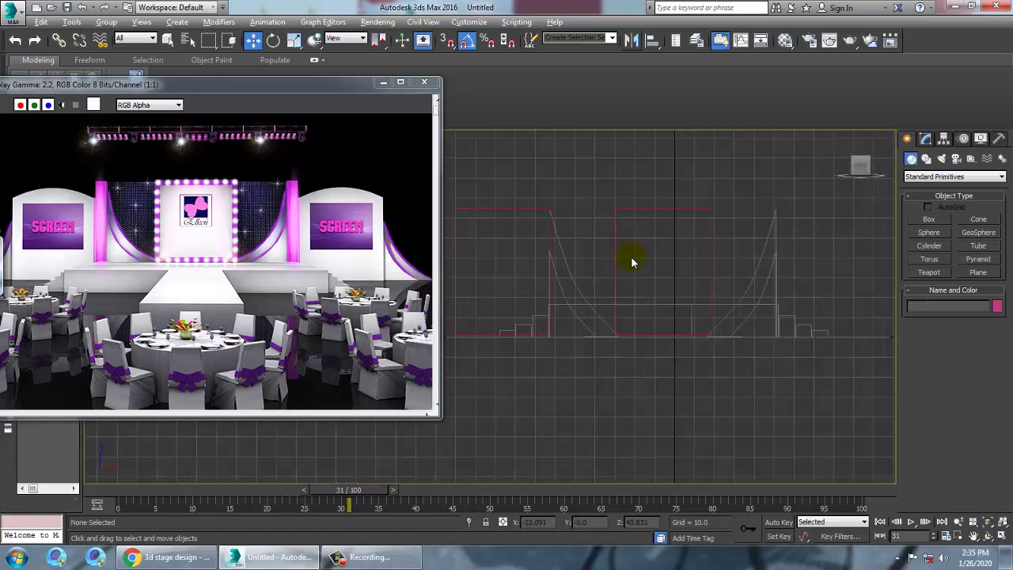
{"action": "key", "text": "alt+w"}
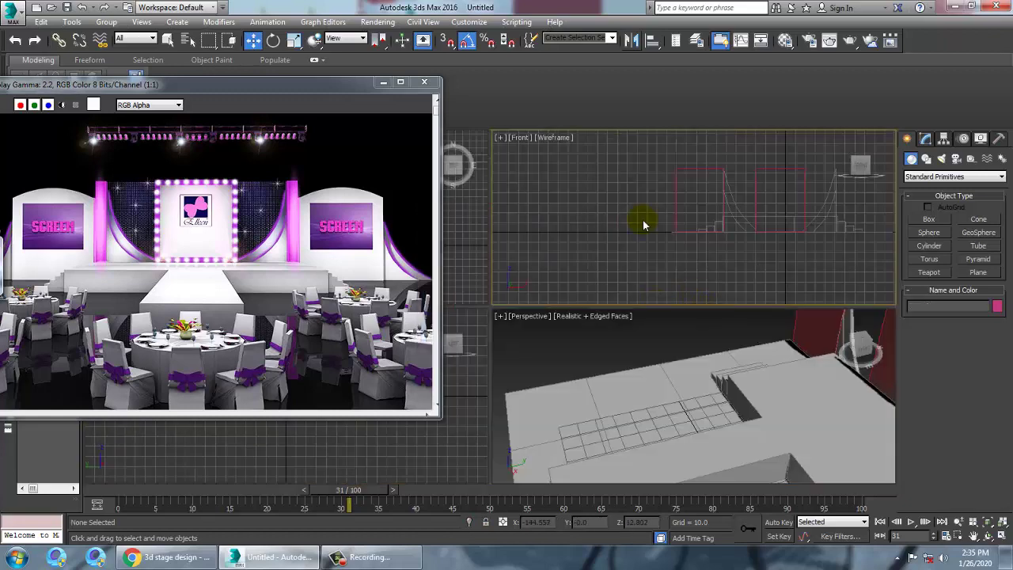
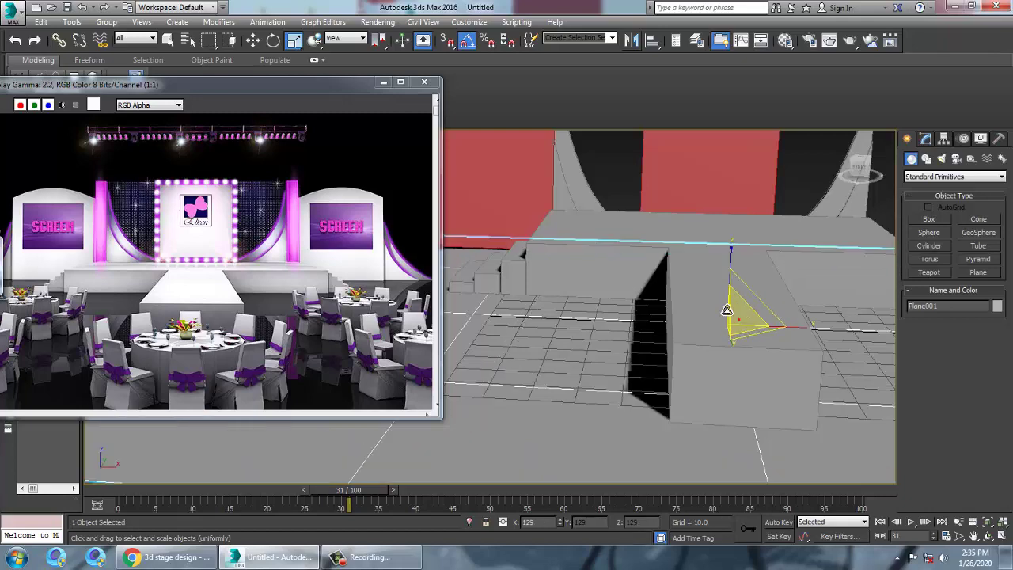
Step: In the Front view, widen the left backdrop box along X and move it flush with the left curved panel, at about X -94.1
{"action": "left_click_drag", "start_coordinate": [722, 304], "coordinate": [542, 199]}
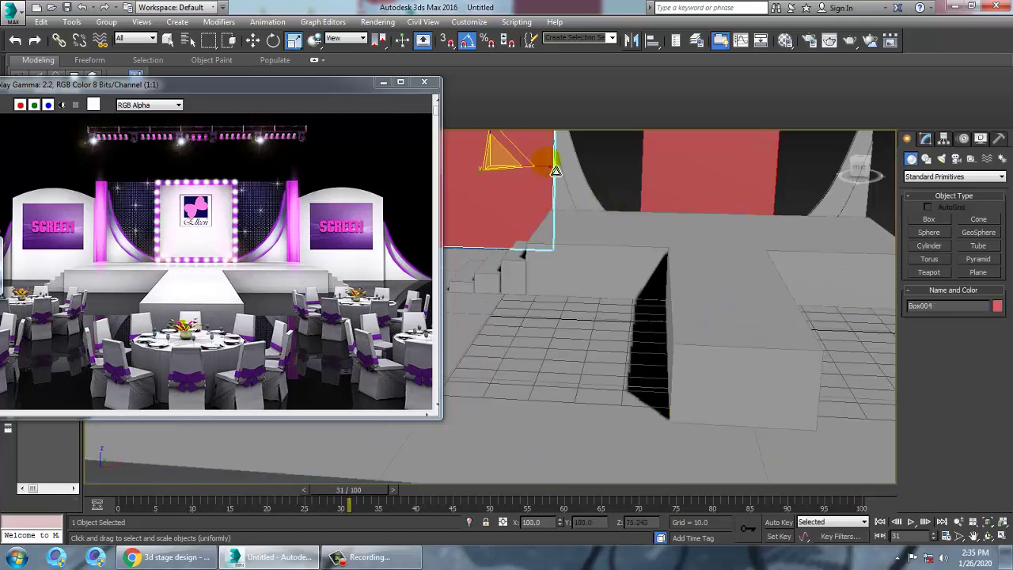
{"action": "left_click", "coordinate": [585, 255]}
{"action": "middle_click_drag", "start_coordinate": [590, 248], "coordinate": [583, 204], "text": "alt"}
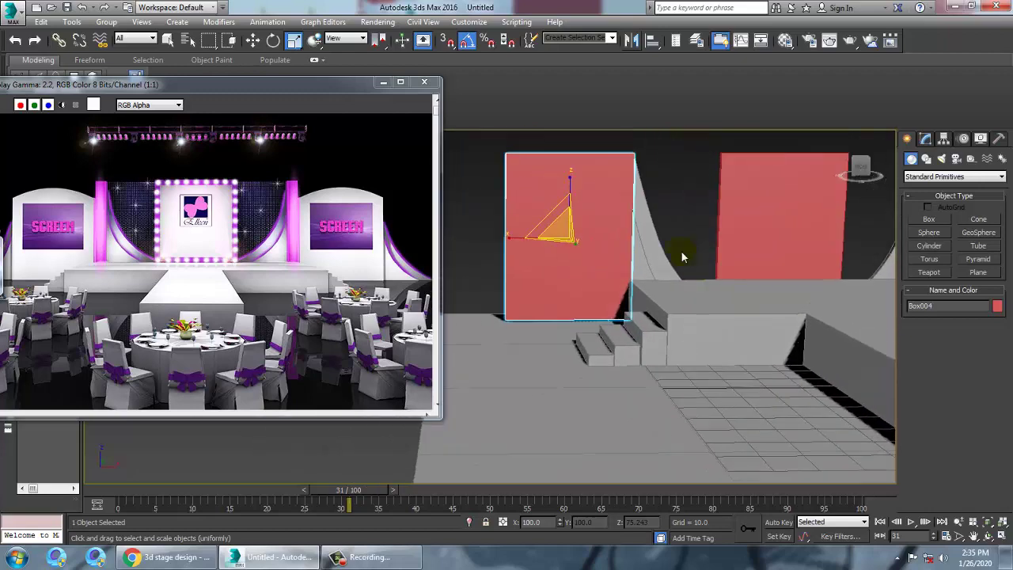
{"action": "key", "text": "w"}
{"action": "left_click_drag", "start_coordinate": [582, 203], "coordinate": [582, 205]}
{"action": "key", "text": "alt+w"}
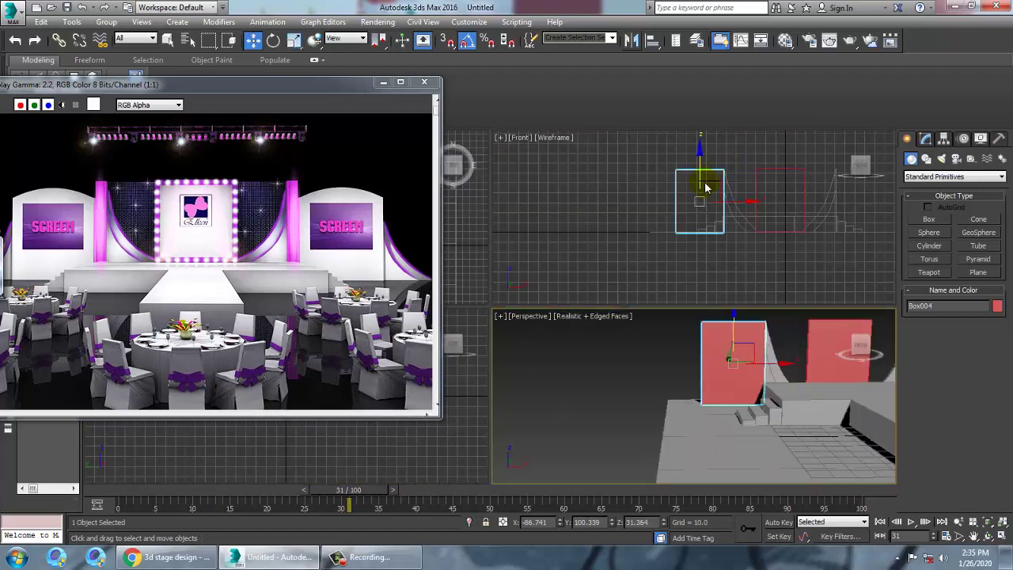
{"action": "left_click", "coordinate": [622, 217]}
{"action": "key", "text": "alt+w"}
{"action": "left_click", "coordinate": [548, 230]}
{"action": "key", "text": "r"}
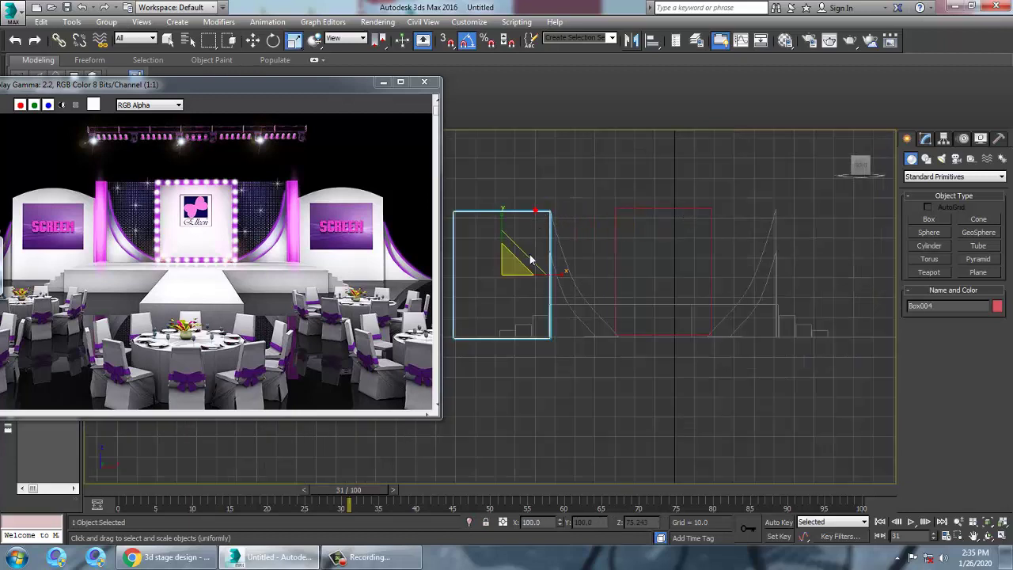
{"action": "left_click_drag", "start_coordinate": [569, 284], "coordinate": [549, 293]}
{"action": "key", "text": "w"}
{"action": "middle_click_drag", "start_coordinate": [632, 161], "coordinate": [747, 154]}
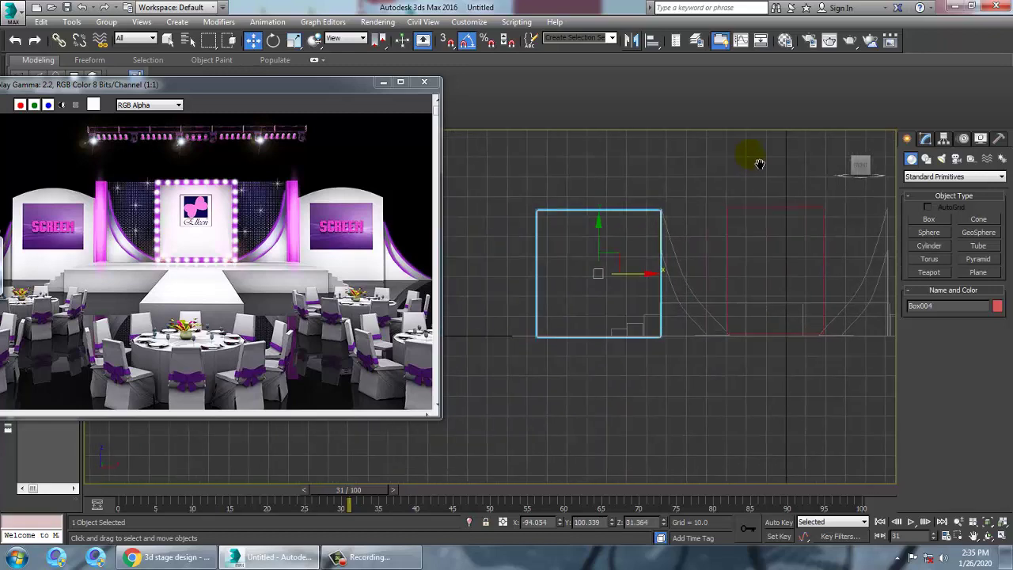
Step: Reduce the left backdrop box's length to about 46.4 and lower it to the ground, at about Z 24.0
{"action": "left_click", "coordinate": [927, 139]}
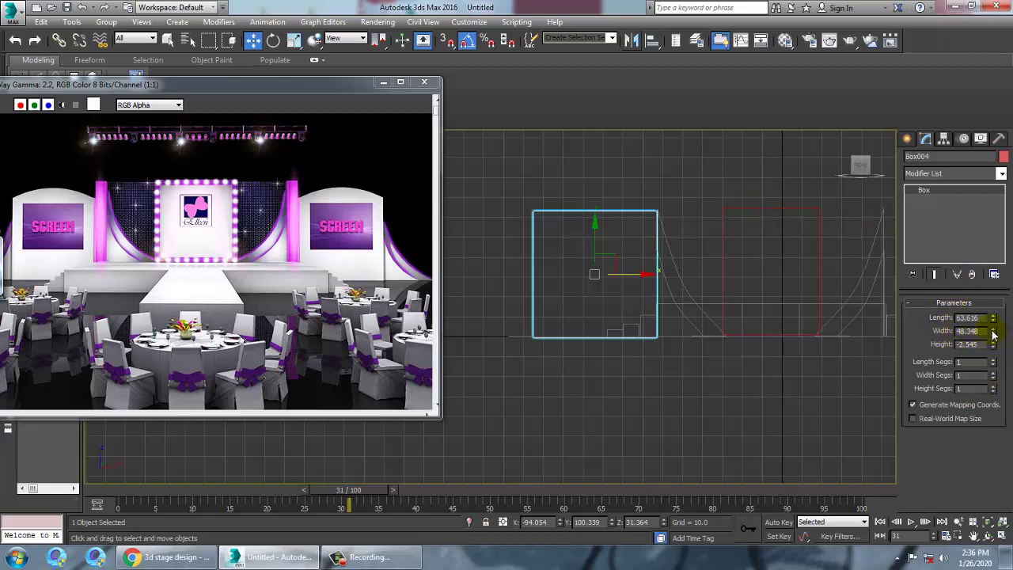
{"action": "mouse_move", "coordinate": [993, 332]}
{"action": "left_mouse_down"}
{"action": "mouse_move", "coordinate": [1001, 357]}
{"action": "mouse_move", "coordinate": [995, 332]}
{"action": "mouse_move", "coordinate": [1007, 343]}
{"action": "mouse_move", "coordinate": [999, 348]}
{"action": "left_mouse_up"}
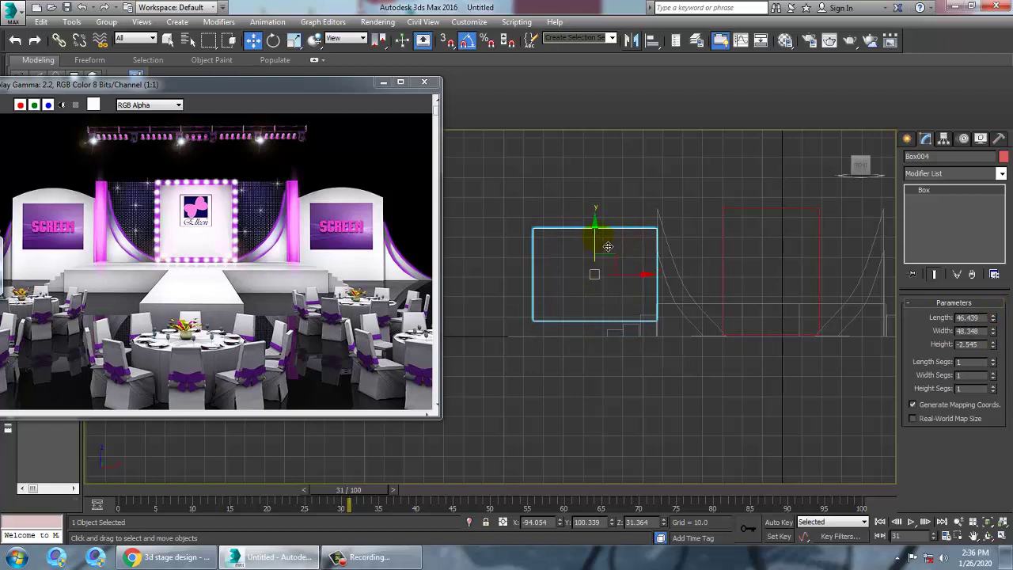
{"action": "left_click_drag", "start_coordinate": [608, 246], "coordinate": [609, 261]}
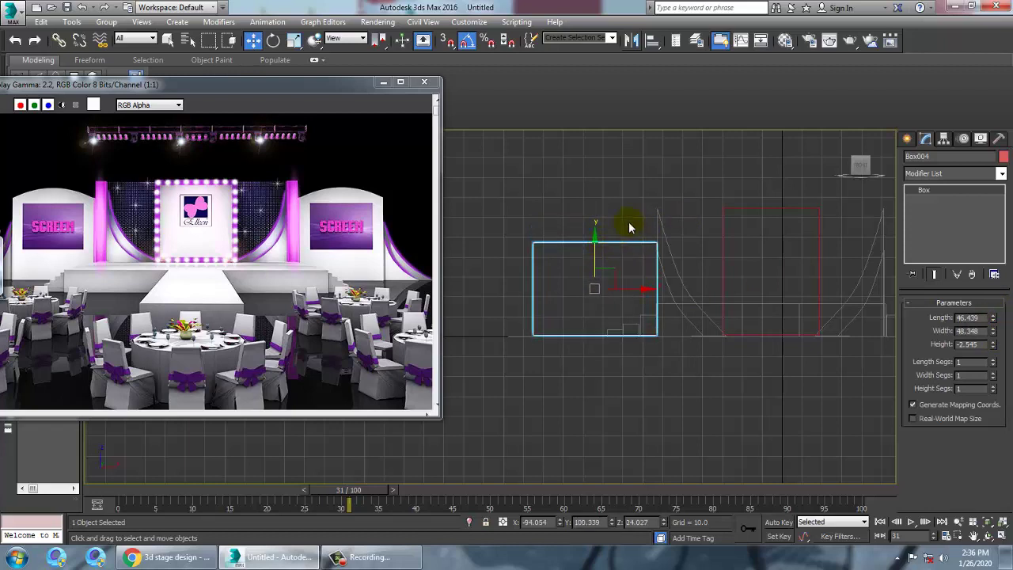
Step: Convert the left backdrop box to an Editable Poly and connect its horizontal edges with 2 segments
{"action": "right_click", "coordinate": [932, 193]}
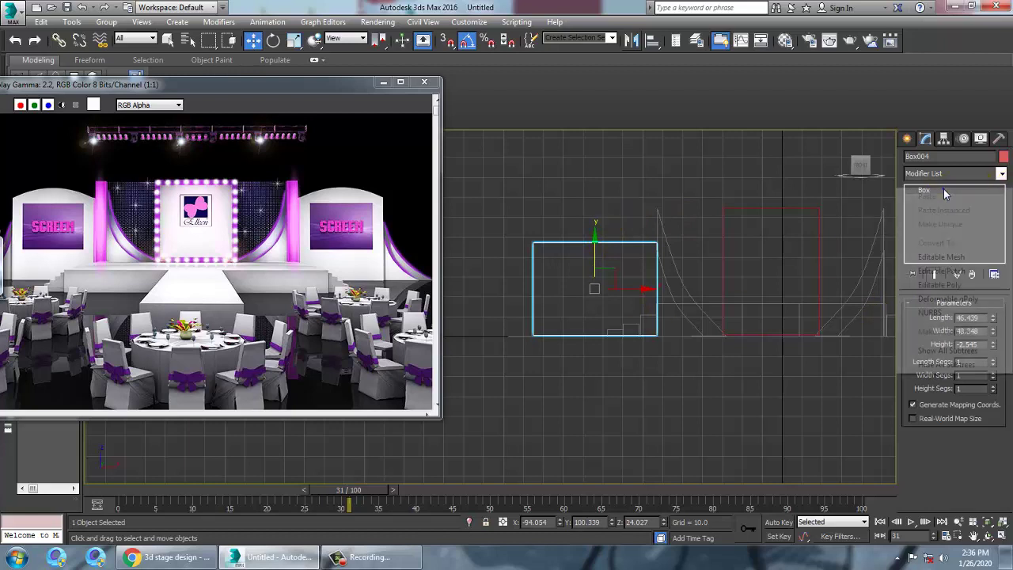
{"action": "left_click", "coordinate": [942, 285]}
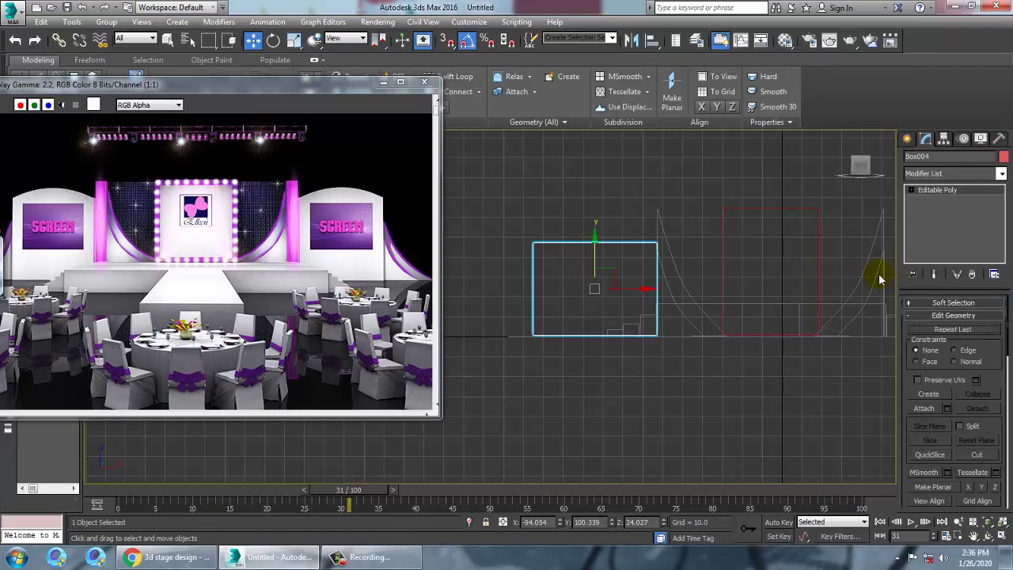
{"action": "left_click", "coordinate": [379, 220]}
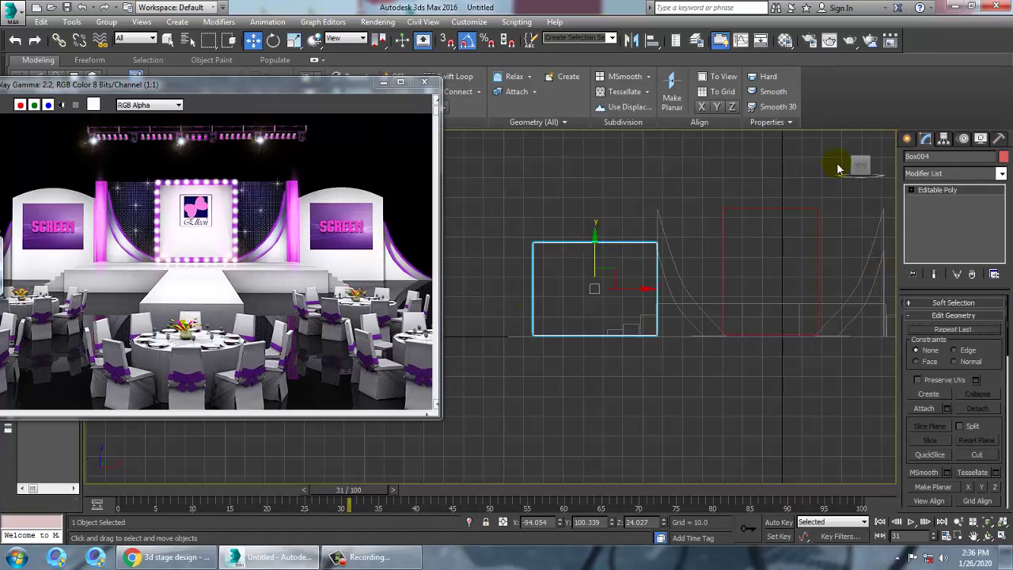
{"action": "left_click", "coordinate": [912, 190]}
{"action": "left_click", "coordinate": [932, 211]}
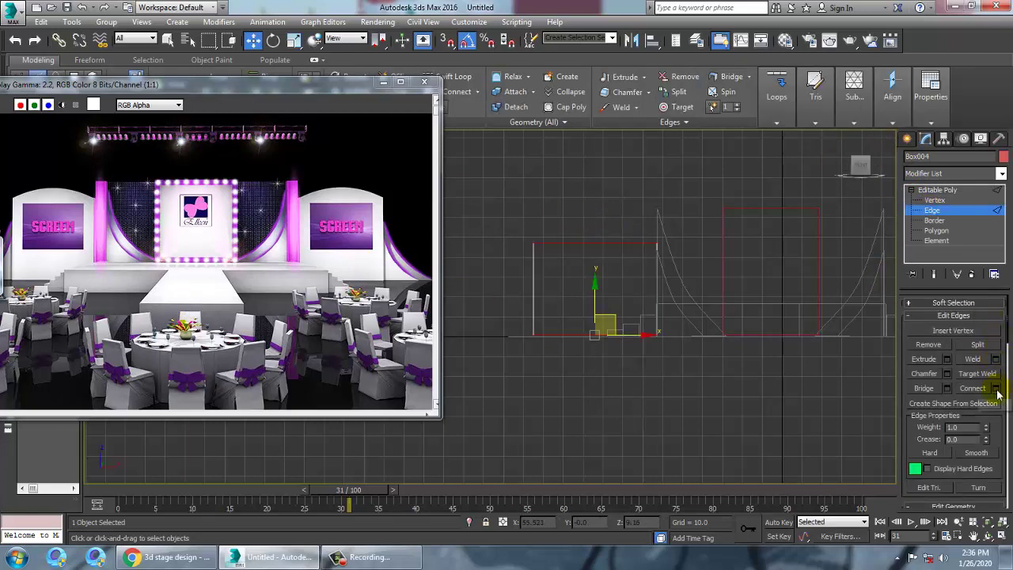
{"action": "left_click", "coordinate": [997, 389]}
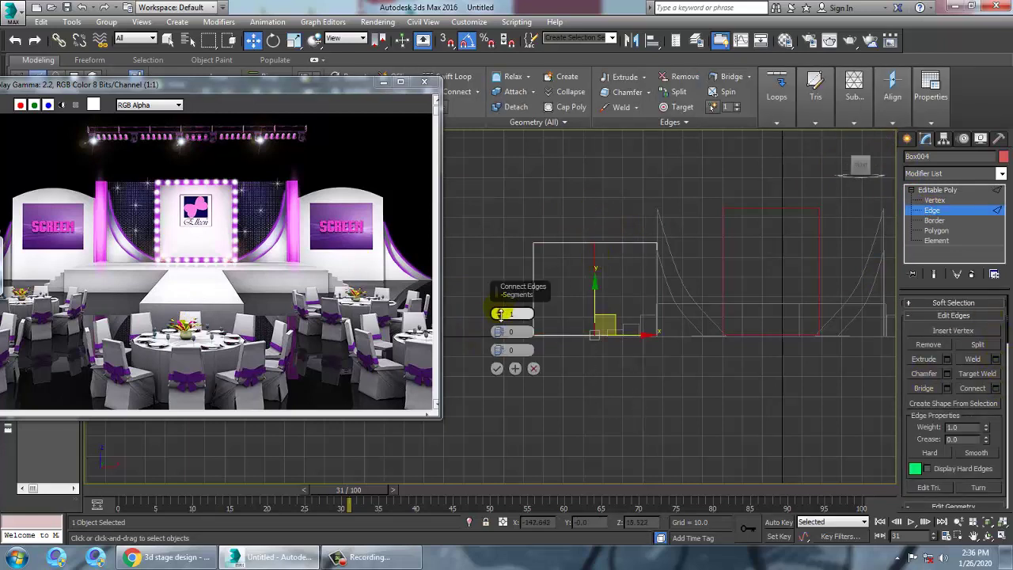
{"action": "left_click_drag", "start_coordinate": [500, 314], "coordinate": [498, 312]}
{"action": "left_click", "coordinate": [497, 368]}
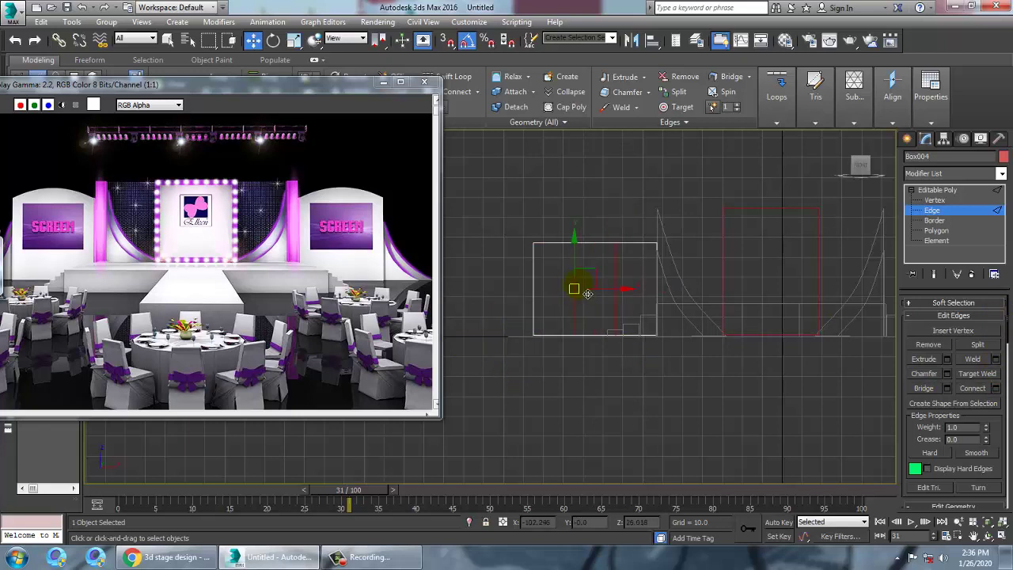
Step: Raise the left backdrop's middle top vertices to about Z 53.2 to give it an arched top
{"action": "key", "text": "1"}
{"action": "left_click_drag", "start_coordinate": [625, 269], "coordinate": [624, 266]}
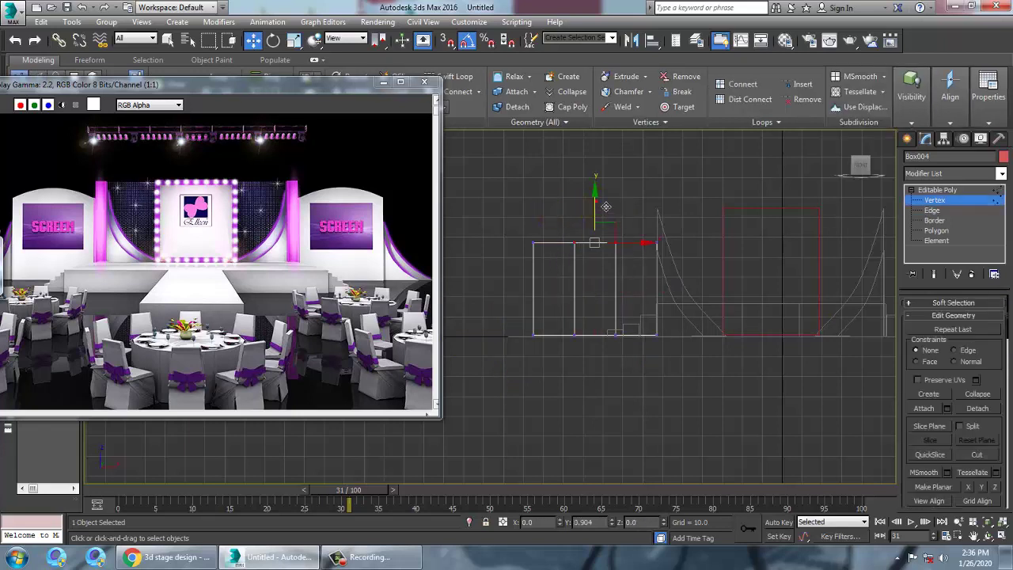
{"action": "left_click_drag", "start_coordinate": [606, 199], "coordinate": [606, 219]}
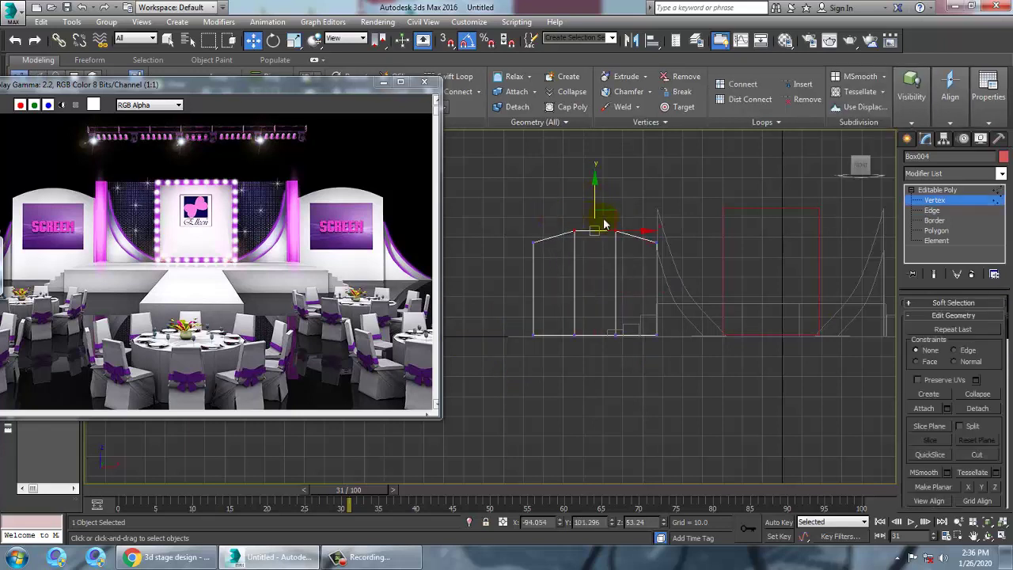
{"action": "left_click", "coordinate": [949, 193]}
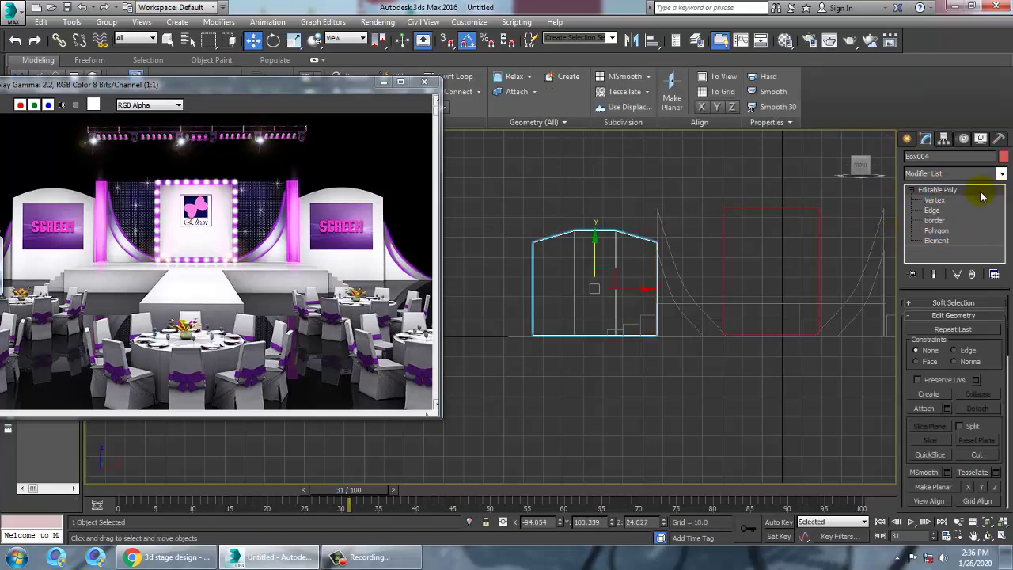
Step: Create one independent copy of the arched backdrop along X, beyond the right curved panel at about X 82.5
{"action": "middle_click_drag", "start_coordinate": [730, 273], "coordinate": [680, 244]}
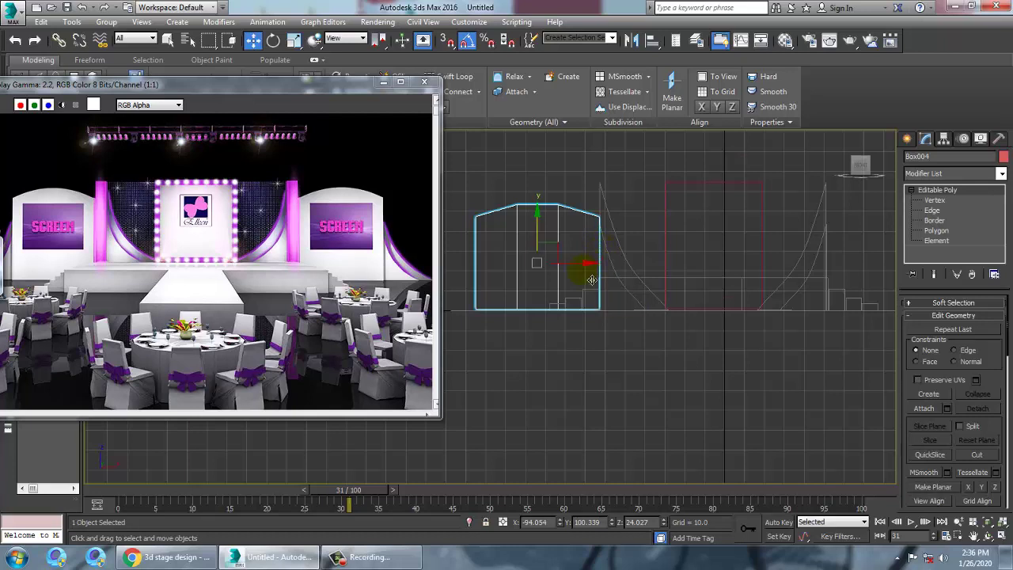
{"action": "mouse_move", "coordinate": [586, 272]}
{"action": "left_mouse_down"}
{"action": "mouse_move", "coordinate": [871, 269]}
{"action": "mouse_move", "coordinate": [944, 252]}
{"action": "left_mouse_up"}
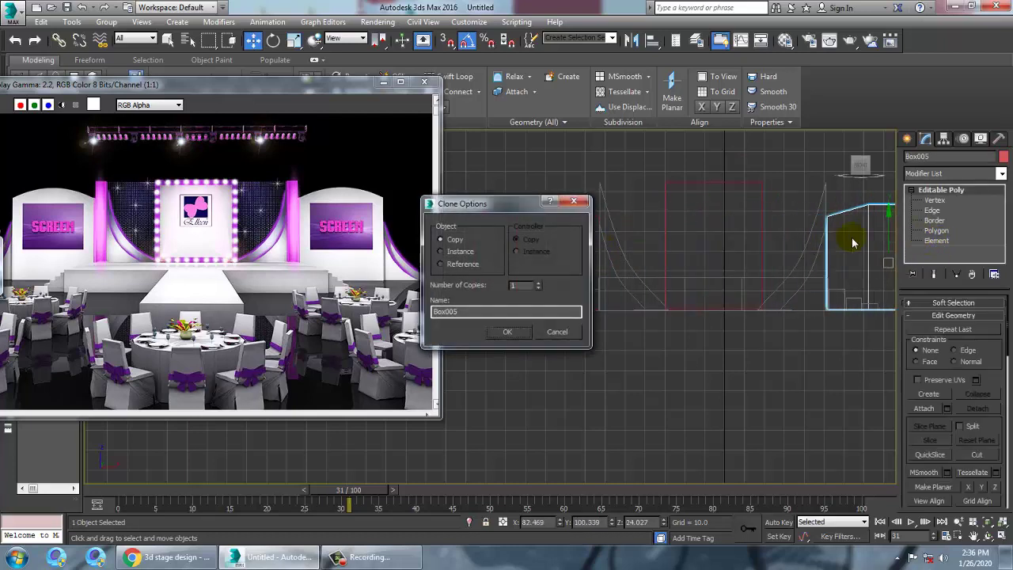
{"action": "left_click", "coordinate": [515, 332]}
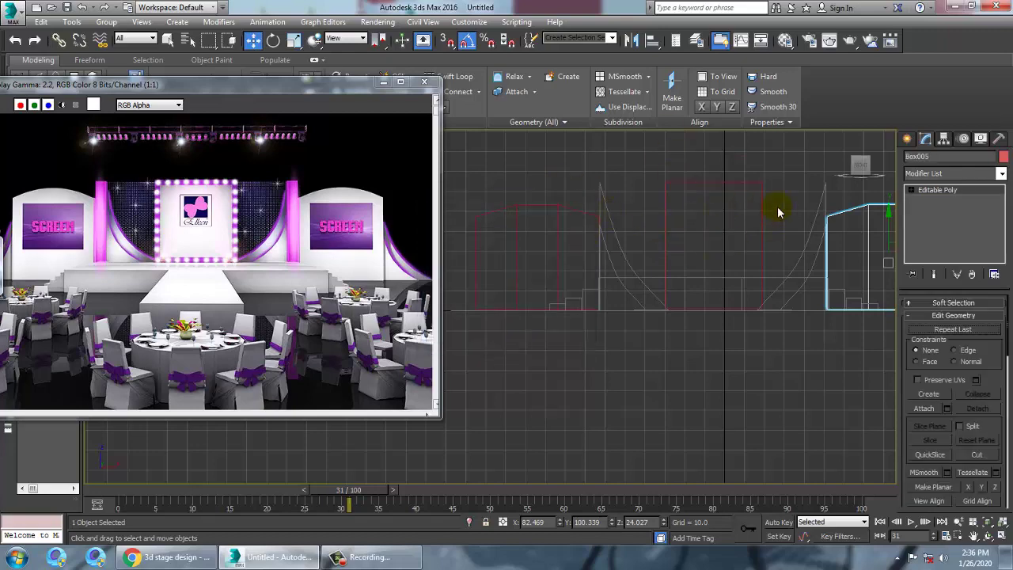
Step: Select all objects in the scene and assign them the same light grey object color
{"action": "key", "text": "alt+w"}
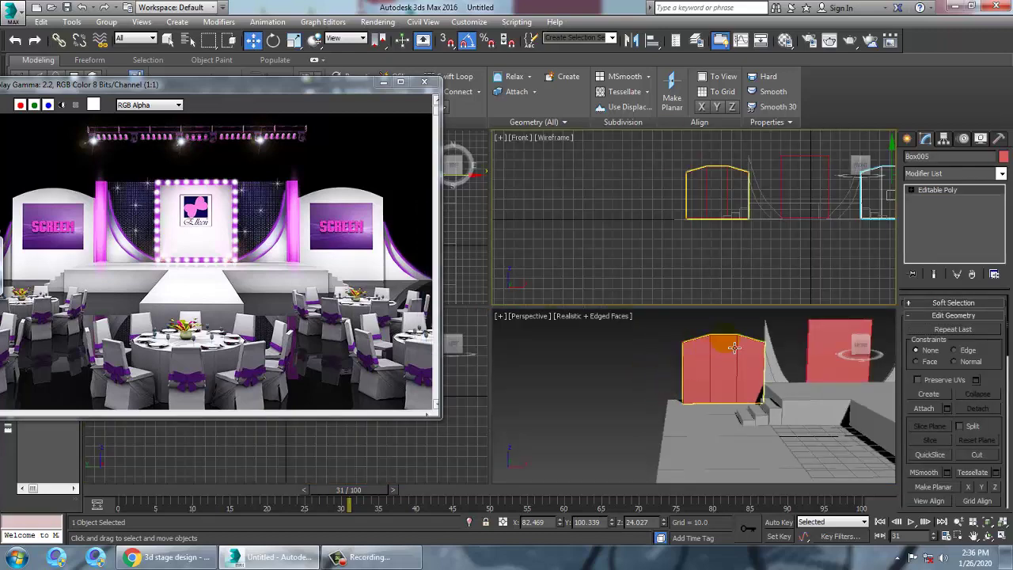
{"action": "key", "text": "ctrl+a"}
{"action": "left_click", "coordinate": [1003, 157]}
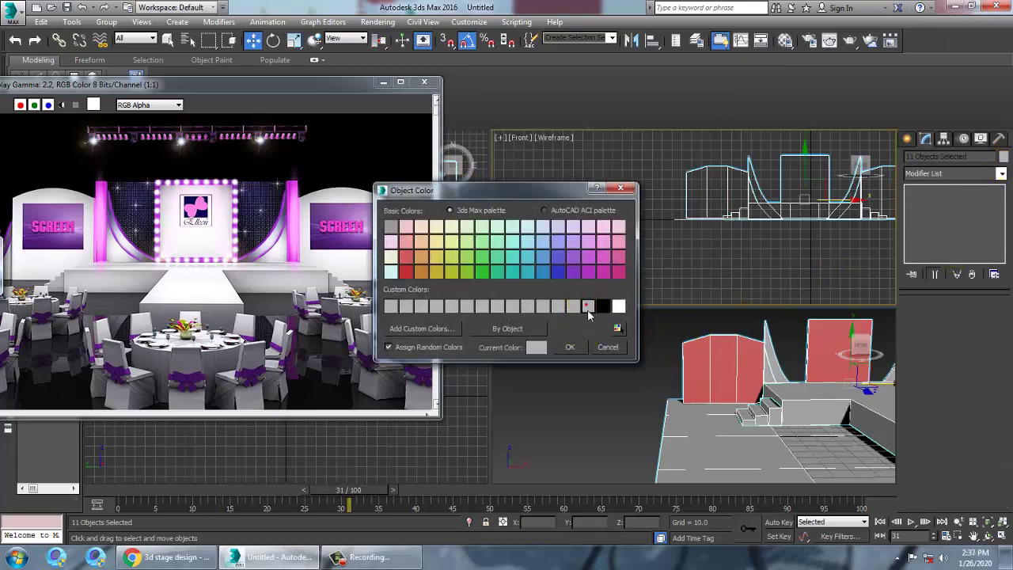
{"action": "left_click", "coordinate": [575, 347]}
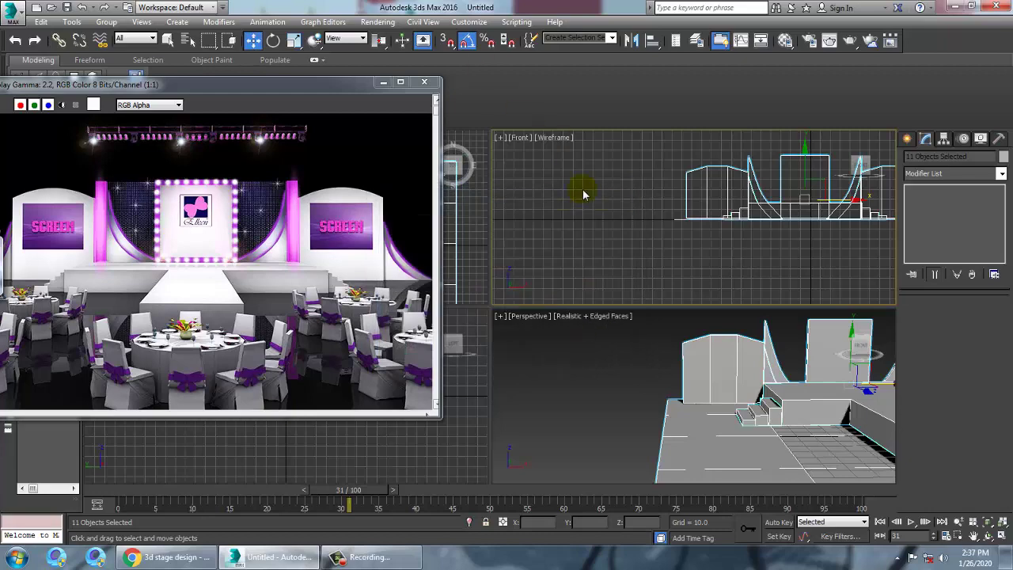
Step: In the Perspective view, select both arched side backdrops and lower them slightly along Z
{"action": "middle_click_drag", "start_coordinate": [606, 387], "coordinate": [577, 340], "text": "alt"}
{"action": "key", "text": "alt+w"}
{"action": "left_click", "coordinate": [577, 316]}
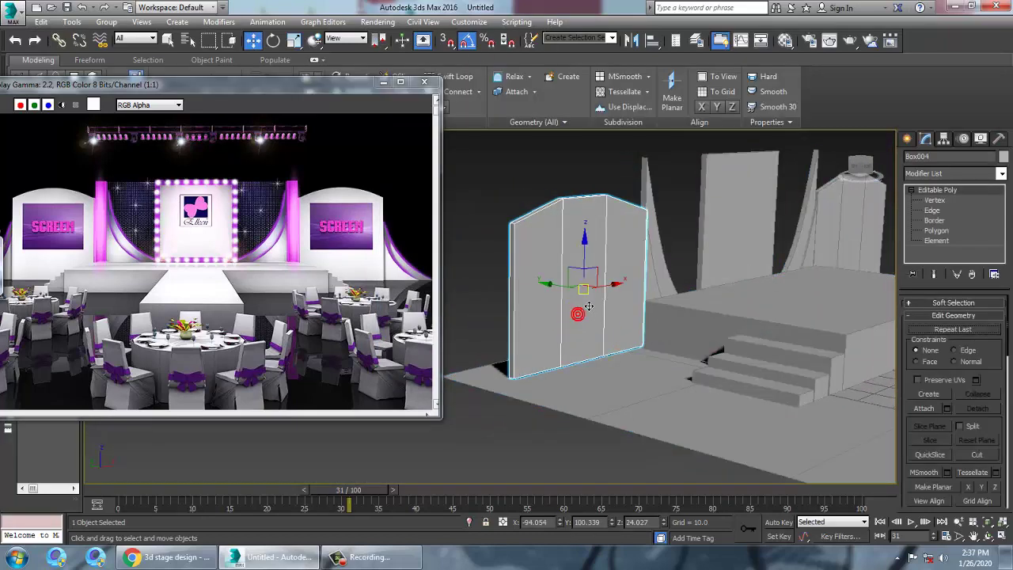
{"action": "left_click", "coordinate": [819, 185], "text": "ctrl"}
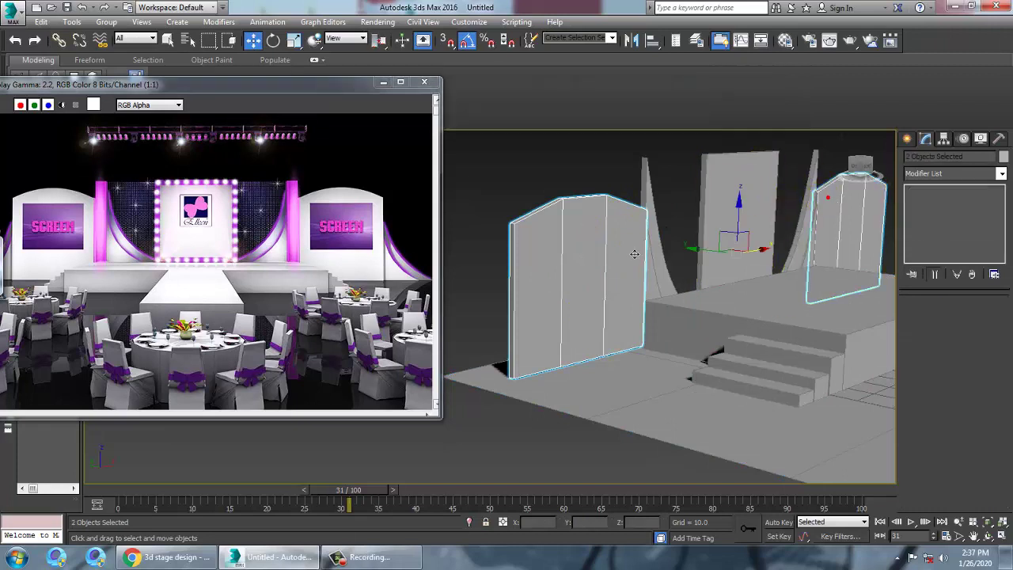
{"action": "left_click", "coordinate": [749, 217]}
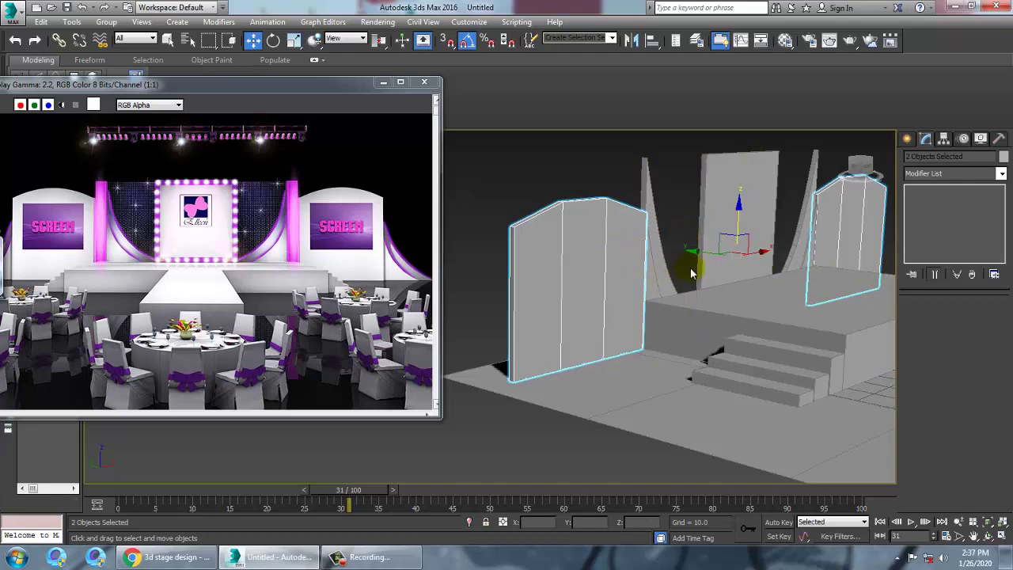
Step: Select all objects in the scene and convert them to Editable Poly
{"action": "middle_click_drag", "start_coordinate": [691, 273], "coordinate": [660, 197], "text": "alt"}
{"action": "left_click", "coordinate": [613, 200]}
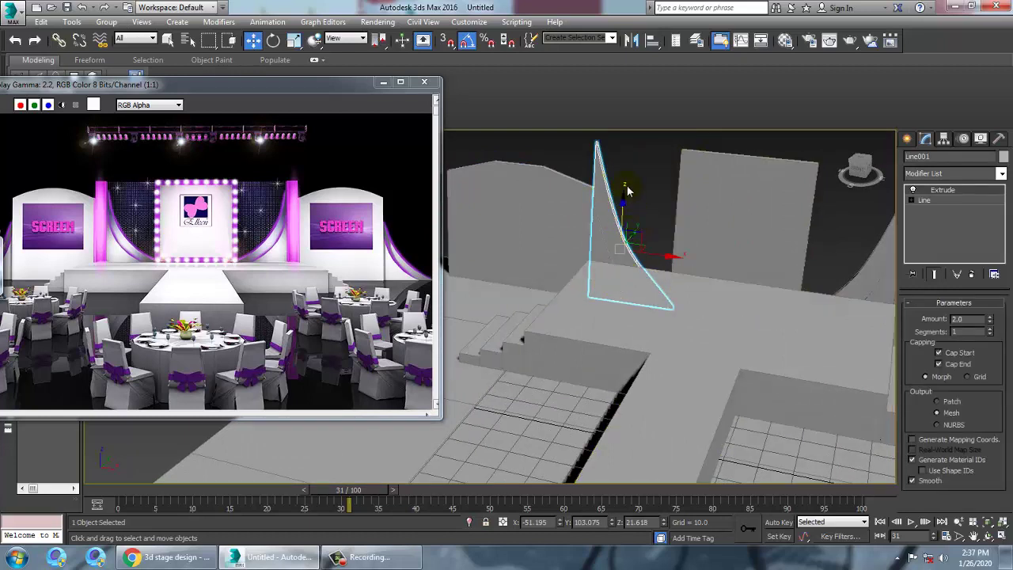
{"action": "key", "text": "ctrl+a"}
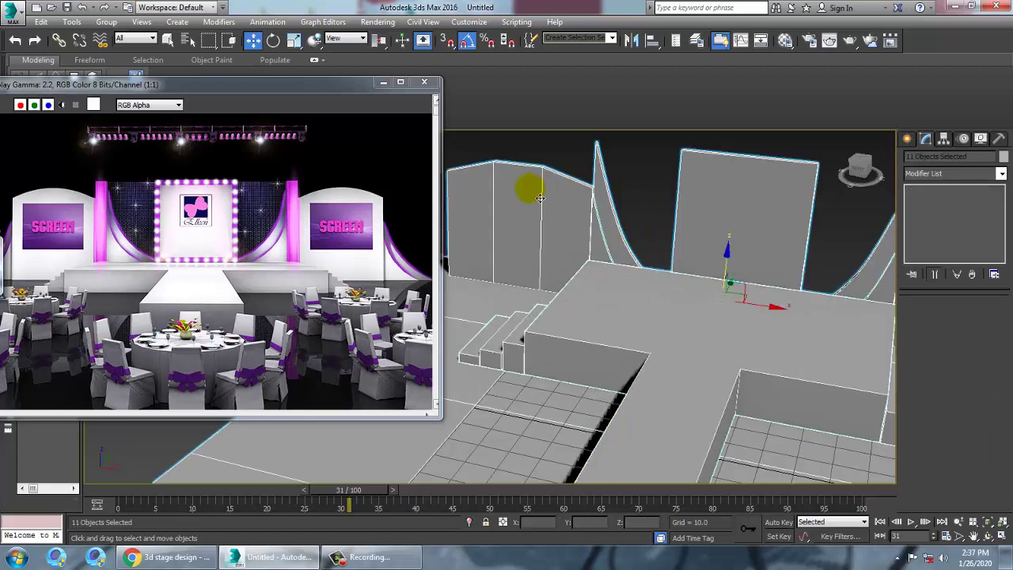
{"action": "right_click", "coordinate": [583, 187]}
{"action": "mouse_move", "coordinate": [688, 316]}
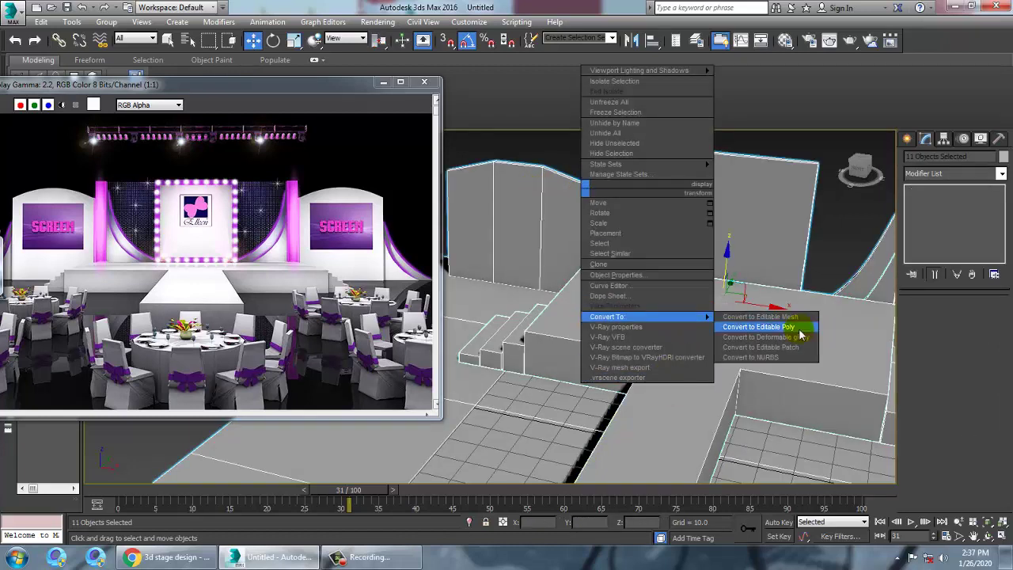
{"action": "left_click", "coordinate": [788, 319]}
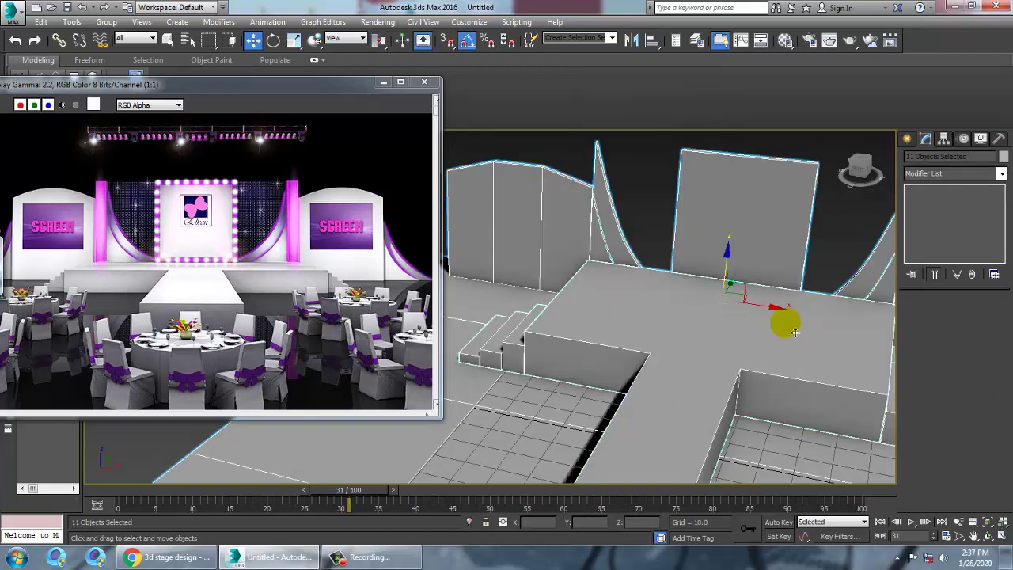
Step: Move the inner front polygon of the left curved panel by about -1.45 along Y
{"action": "left_click", "coordinate": [639, 158]}
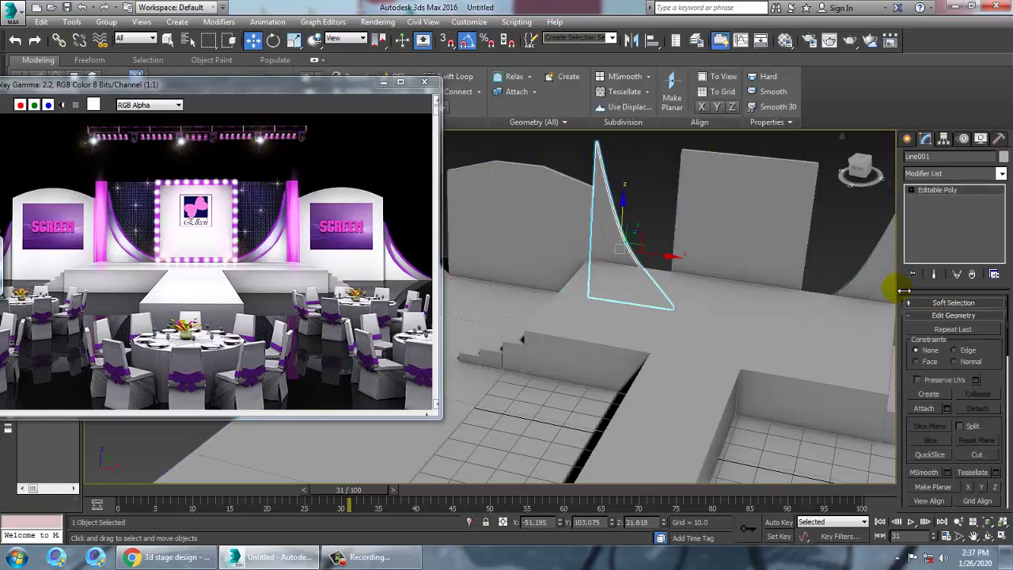
{"action": "key", "text": "4"}
{"action": "left_click", "coordinate": [607, 243]}
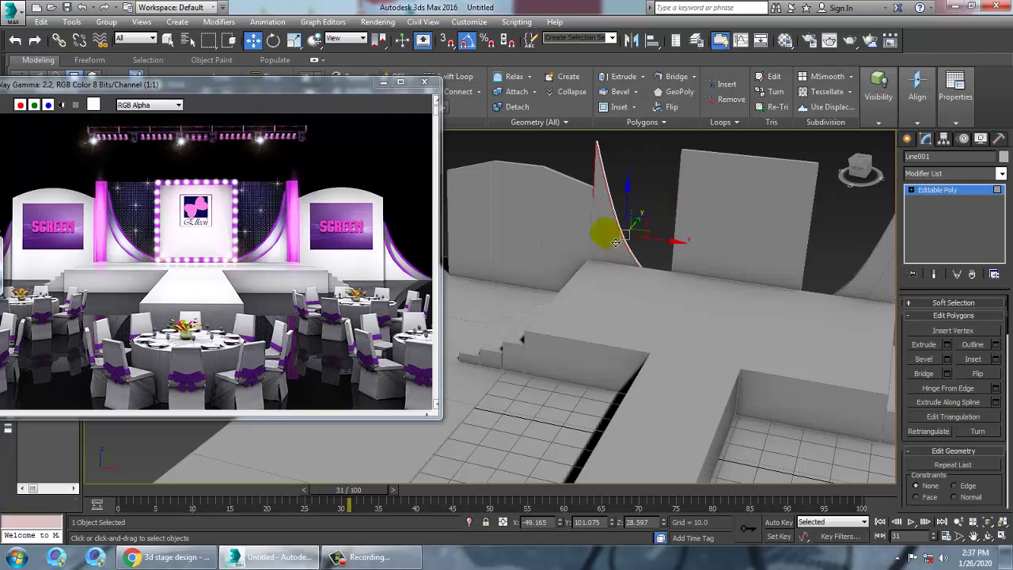
{"action": "left_click", "coordinate": [610, 239]}
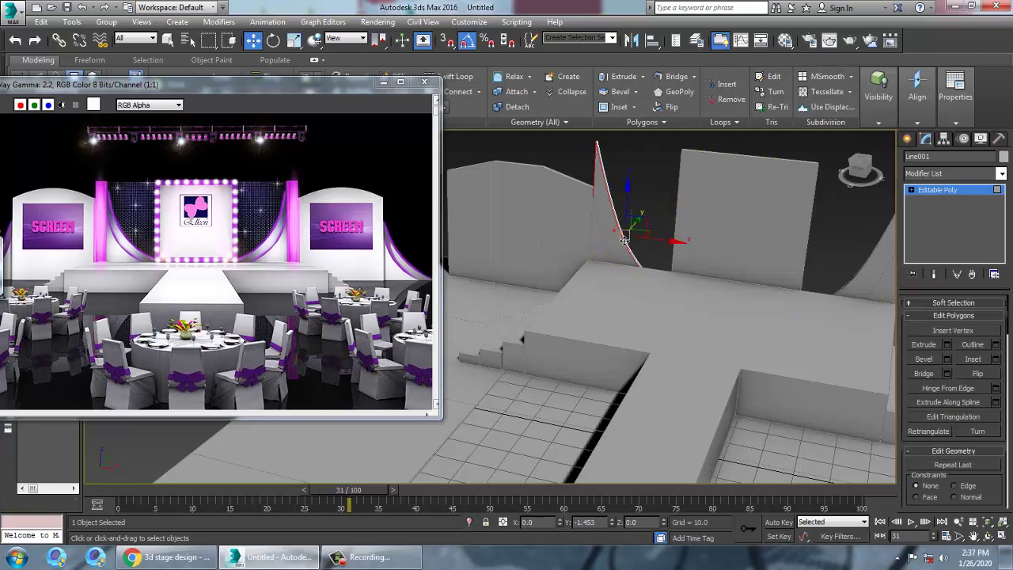
{"action": "left_click", "coordinate": [996, 359]}
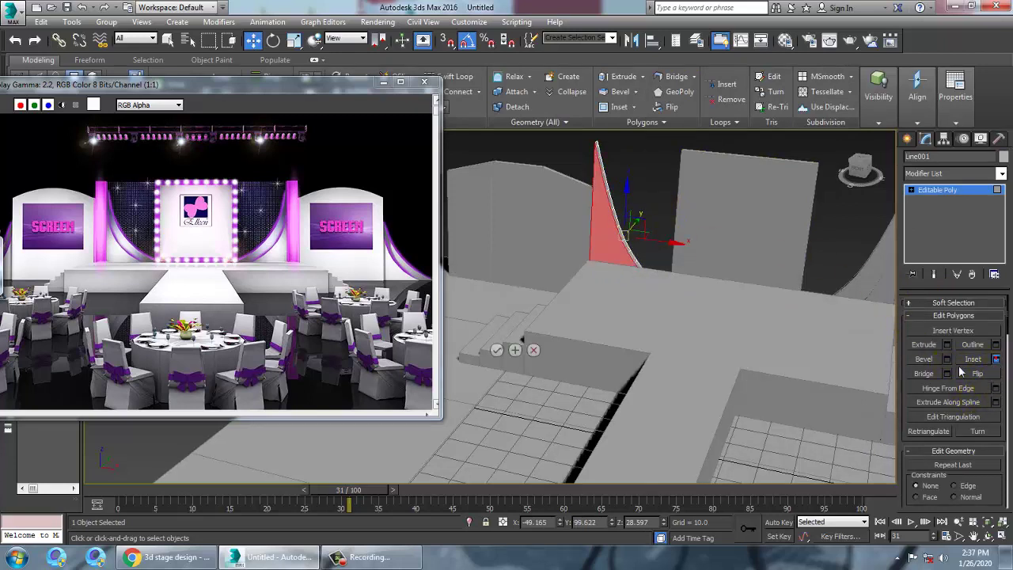
{"action": "left_click_drag", "start_coordinate": [500, 332], "coordinate": [514, 332]}
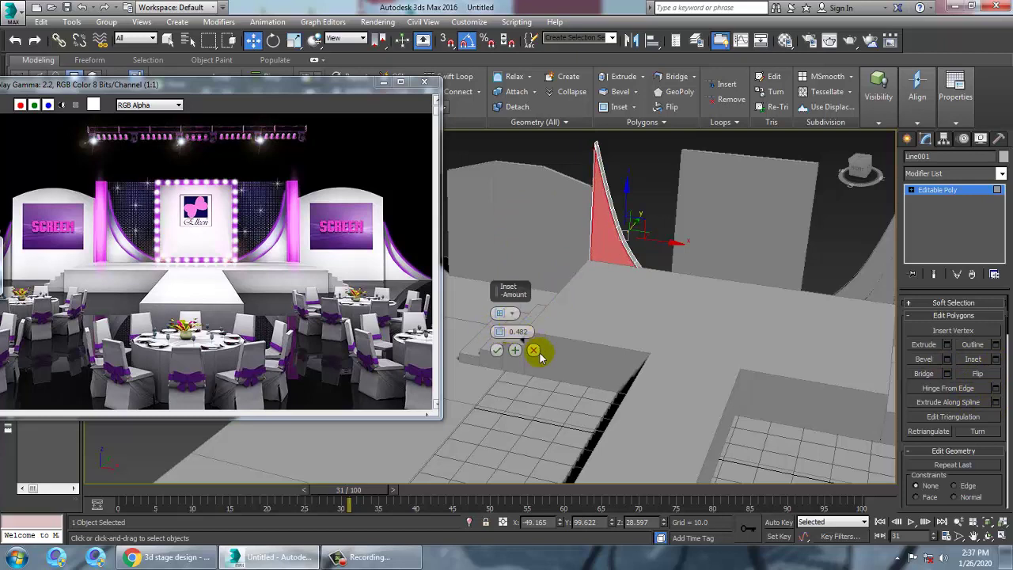
{"action": "left_click", "coordinate": [535, 351]}
{"action": "left_click", "coordinate": [563, 154]}
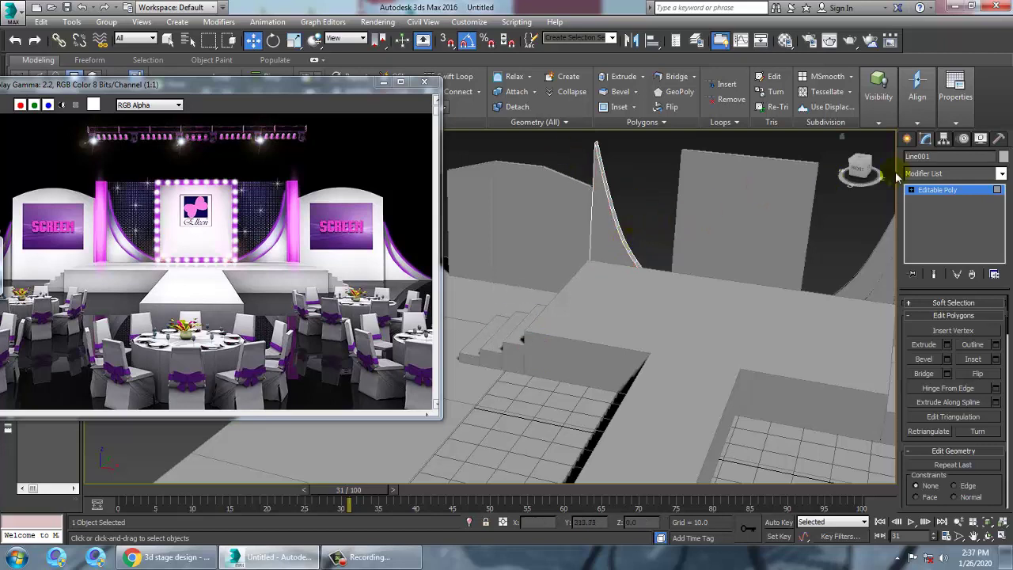
{"action": "left_click", "coordinate": [943, 190]}
Step: Inset the front polygon of the central backdrop by about 4.5 to form a frame border
{"action": "left_click", "coordinate": [790, 209]}
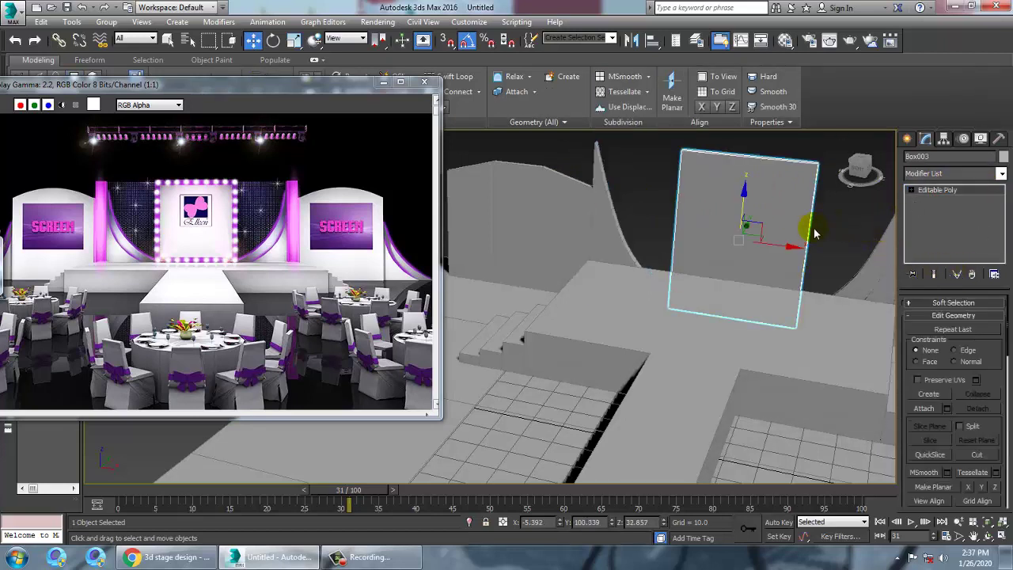
{"action": "key", "text": "4"}
{"action": "left_click", "coordinate": [735, 256]}
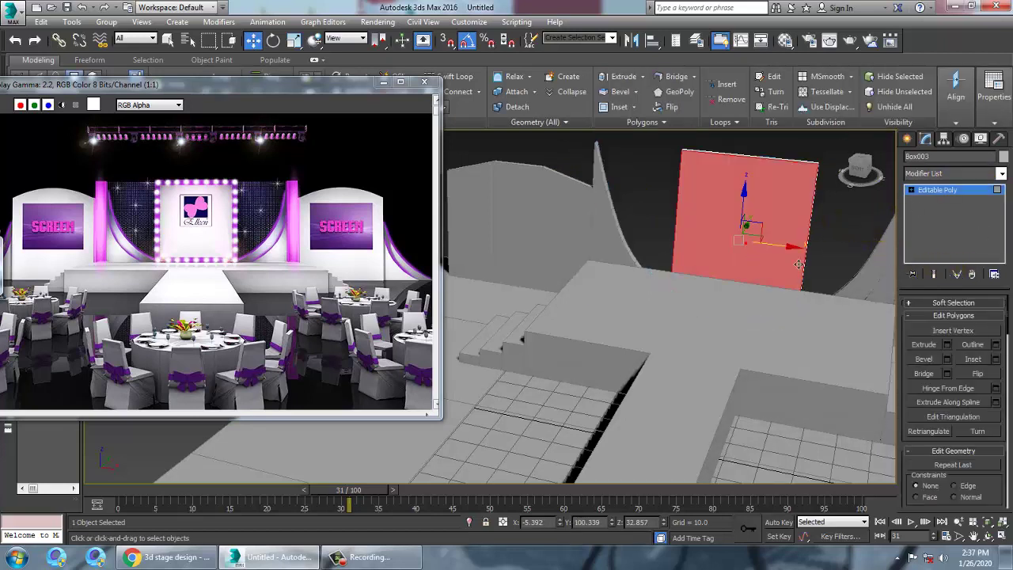
{"action": "left_click", "coordinate": [996, 359]}
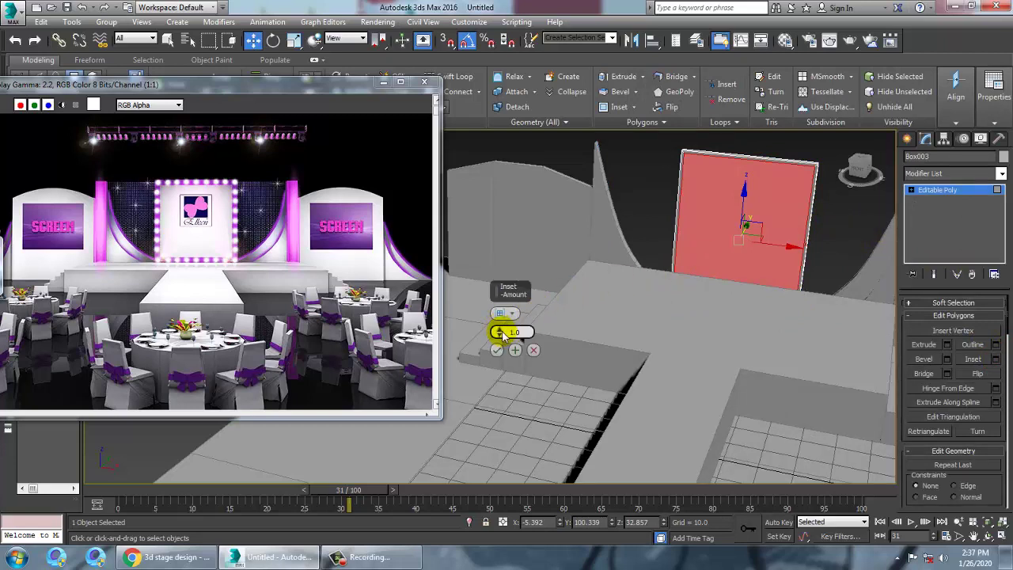
{"action": "left_click_drag", "start_coordinate": [502, 333], "coordinate": [499, 313]}
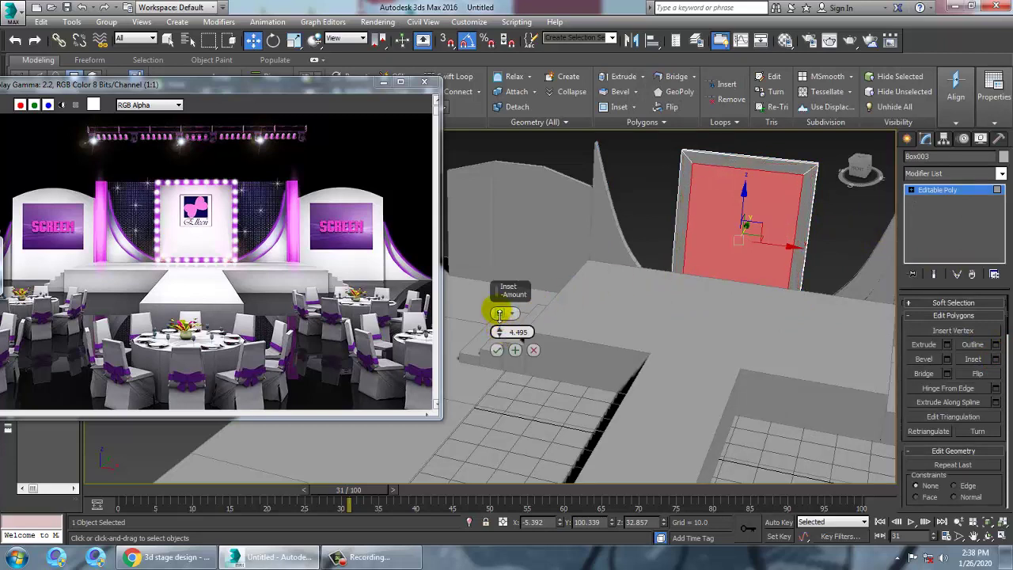
{"action": "left_click", "coordinate": [497, 349]}
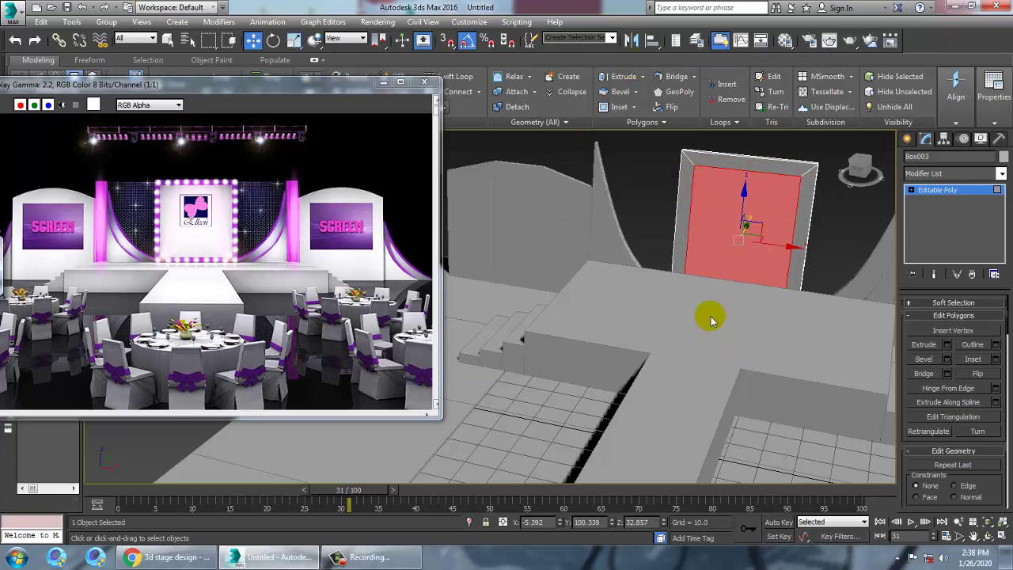
{"action": "middle_click_drag", "start_coordinate": [719, 317], "coordinate": [735, 290], "text": "alt"}
{"action": "left_click", "coordinate": [625, 266]}
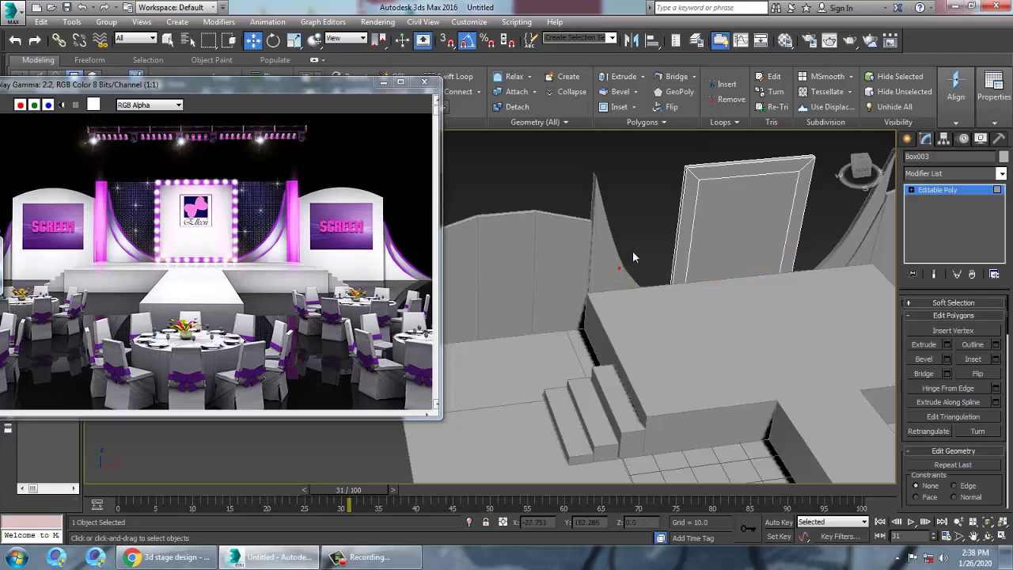
{"action": "left_click", "coordinate": [936, 190]}
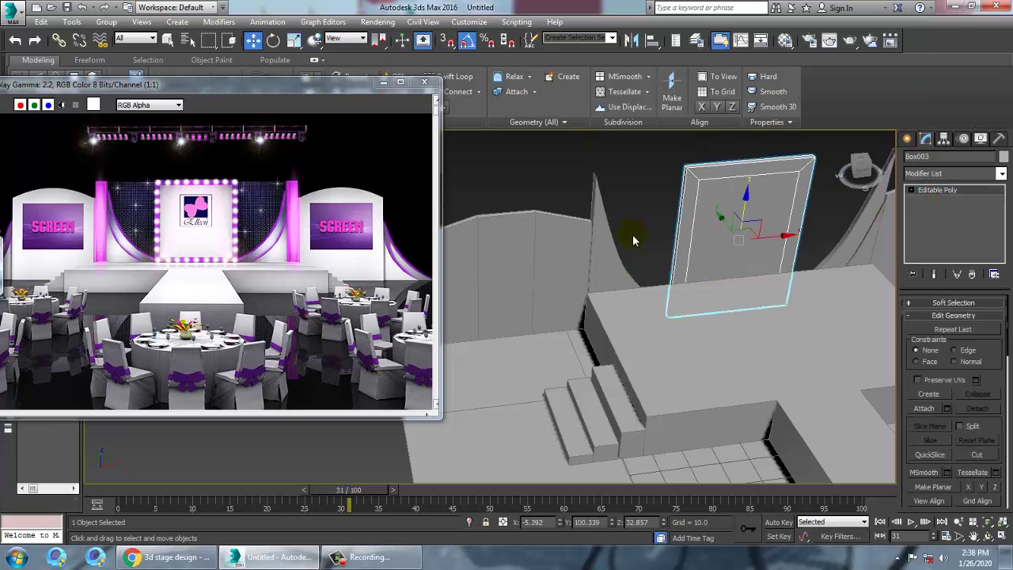
Step: Move the larger left curved panel back along Y to about 105.3, behind the smaller curved panel
{"action": "left_click", "coordinate": [612, 240]}
{"action": "left_click", "coordinate": [610, 237]}
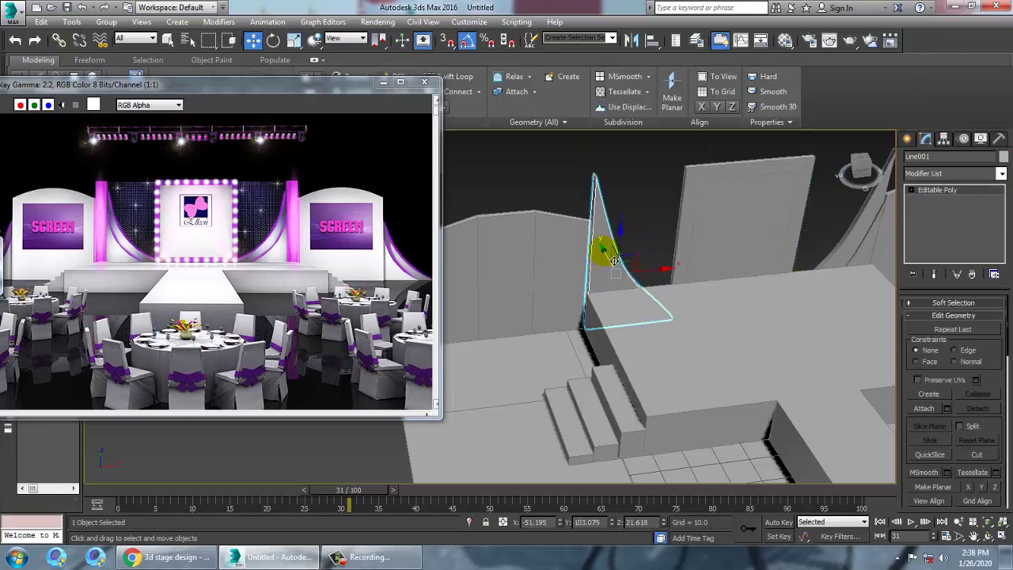
{"action": "mouse_move", "coordinate": [615, 262]}
{"action": "left_mouse_down"}
{"action": "mouse_move", "coordinate": [607, 237]}
{"action": "mouse_move", "coordinate": [625, 257]}
{"action": "left_mouse_up"}
{"action": "key", "text": "ctrl+z"}
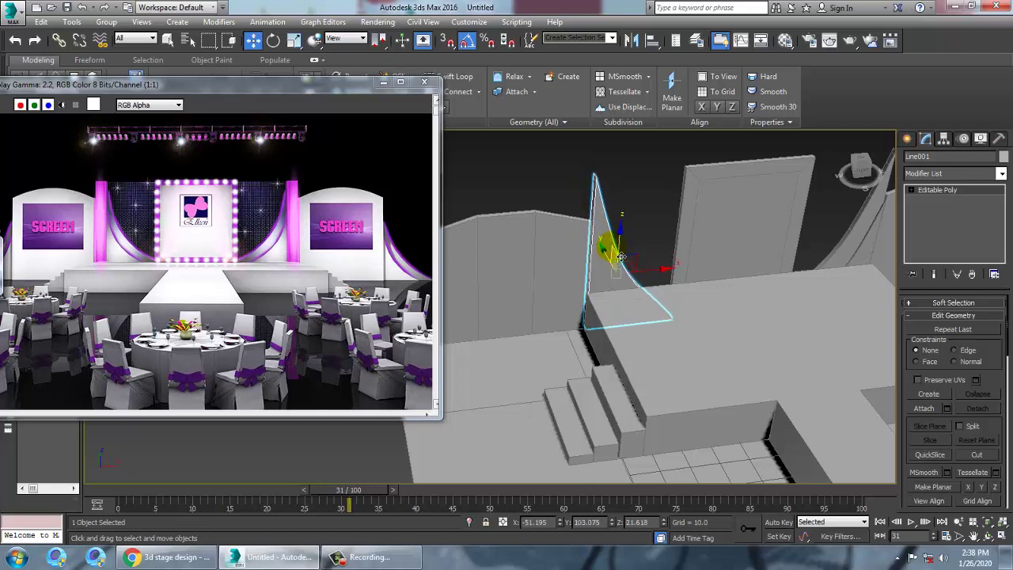
{"action": "key", "text": "z"}
{"action": "middle_click_drag", "start_coordinate": [617, 344], "coordinate": [607, 293], "text": "alt"}
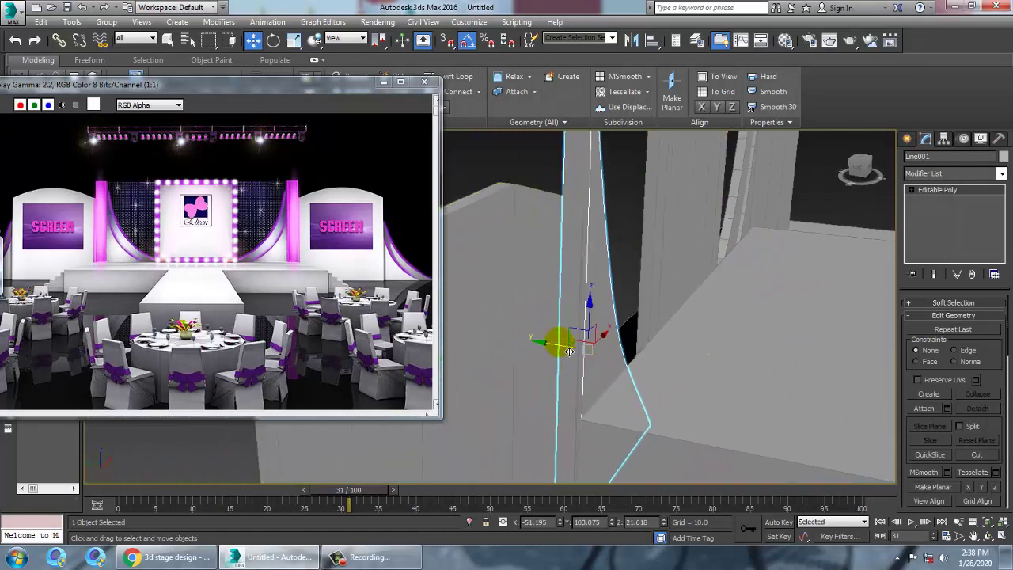
{"action": "left_click_drag", "start_coordinate": [567, 349], "coordinate": [613, 357]}
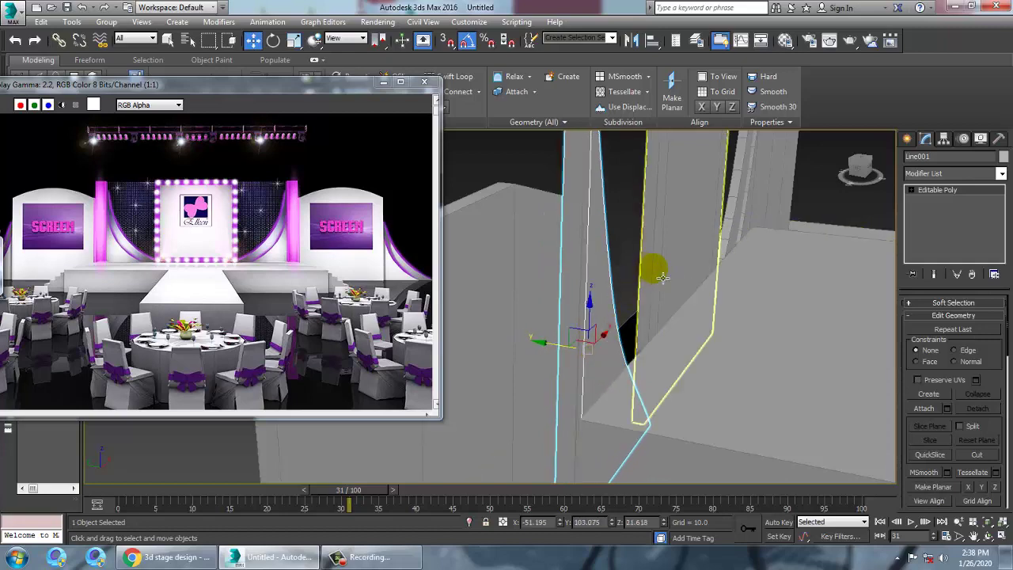
{"action": "middle_click_drag", "start_coordinate": [651, 267], "coordinate": [669, 248], "text": "alt"}
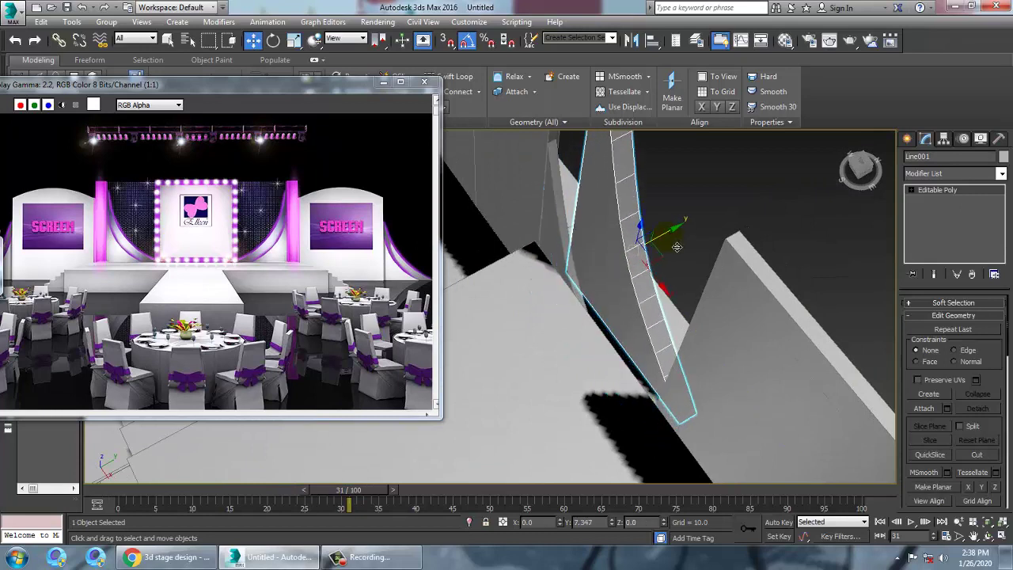
{"action": "left_click", "coordinate": [555, 234]}
{"action": "left_click_drag", "start_coordinate": [643, 272], "coordinate": [617, 269]}
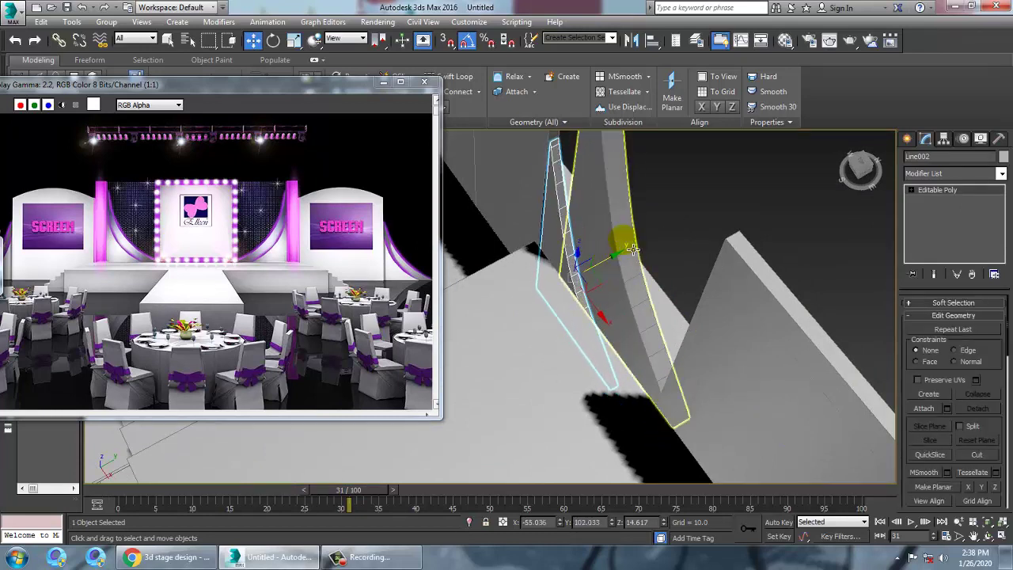
{"action": "left_click", "coordinate": [637, 241]}
{"action": "left_click_drag", "start_coordinate": [664, 247], "coordinate": [636, 233]}
{"action": "middle_click_drag", "start_coordinate": [700, 252], "coordinate": [735, 229], "text": "alt"}
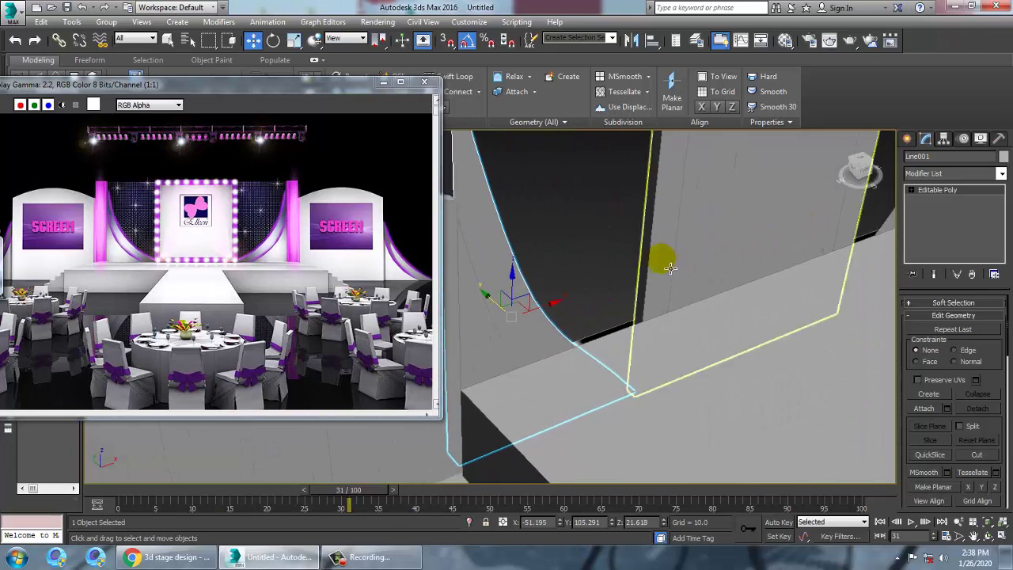
Step: Select the smaller curved panels on both sides of the stage and assign them a light purple object color
{"action": "left_click", "coordinate": [495, 342]}
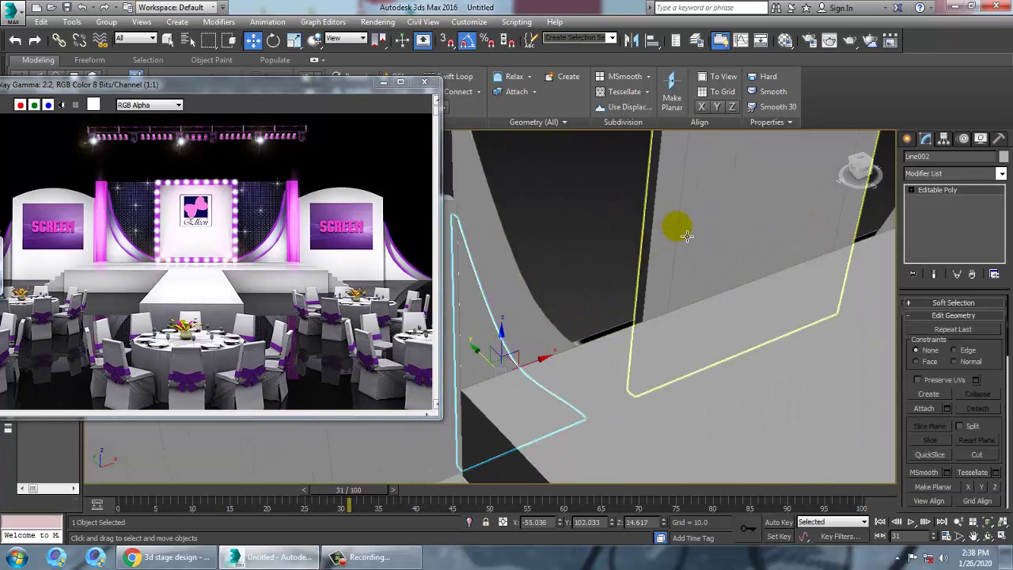
{"action": "scroll", "coordinate": [721, 269], "scroll_direction": "up", "scroll_amount": 2}
{"action": "scroll", "coordinate": [721, 270], "scroll_direction": "down", "scroll_amount": 4}
{"action": "middle_click_drag", "start_coordinate": [784, 273], "coordinate": [708, 288], "text": "alt"}
{"action": "left_click", "coordinate": [779, 263], "text": "ctrl"}
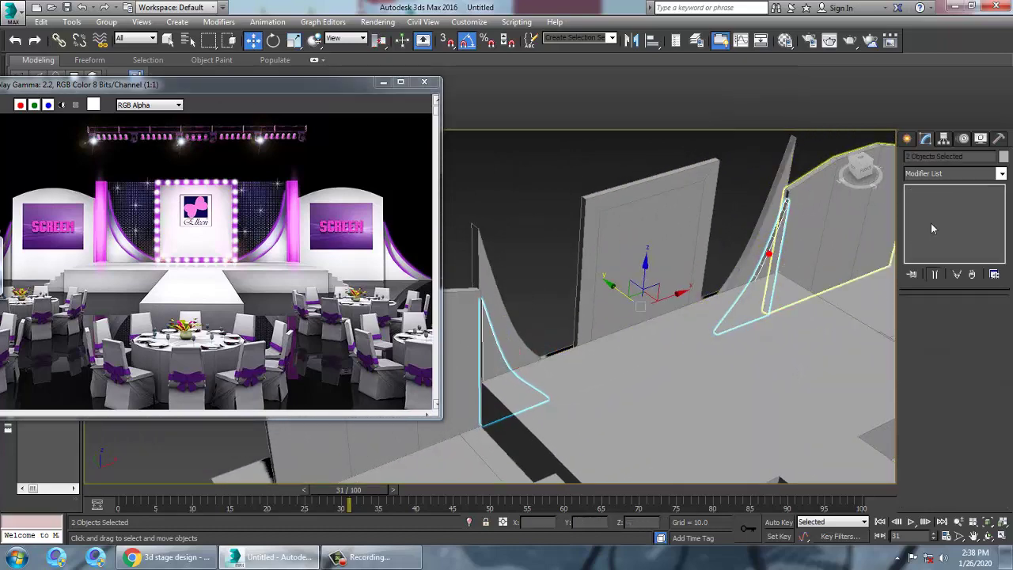
{"action": "left_click", "coordinate": [1003, 158]}
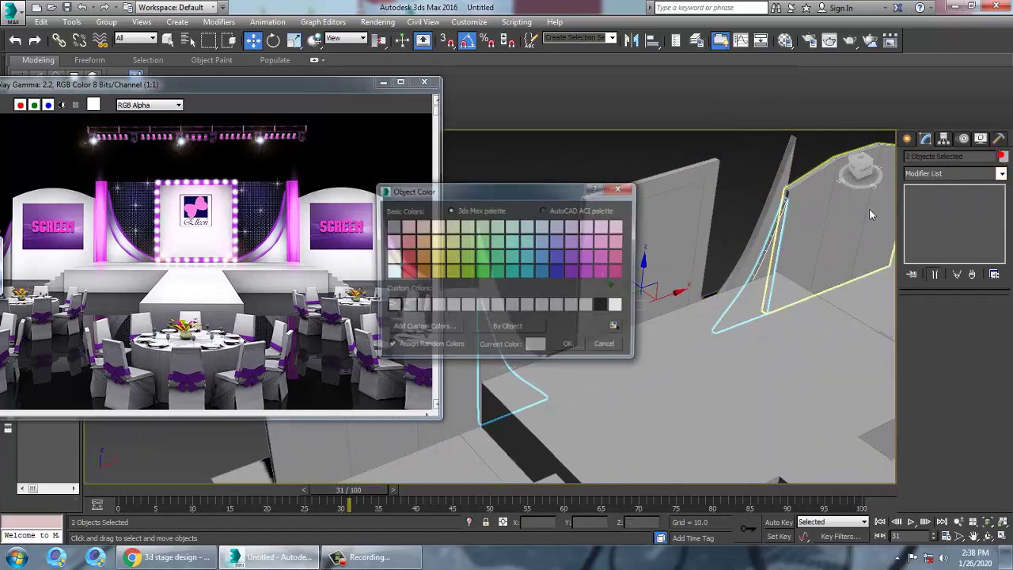
{"action": "left_click", "coordinate": [569, 348]}
{"action": "left_click", "coordinate": [586, 183]}
{"action": "middle_click_drag", "start_coordinate": [682, 328], "coordinate": [658, 314], "text": "alt"}
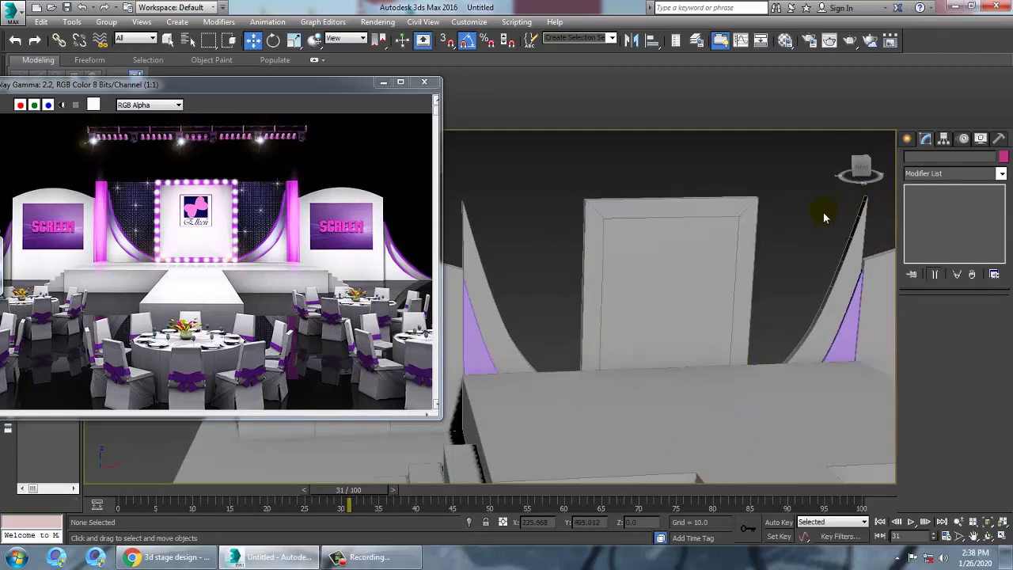
Step: In the Front view, create a box about 112.9 wide and 60.8 long, spanning between the outer edges of the curved panels
{"action": "key", "text": "alt+w"}
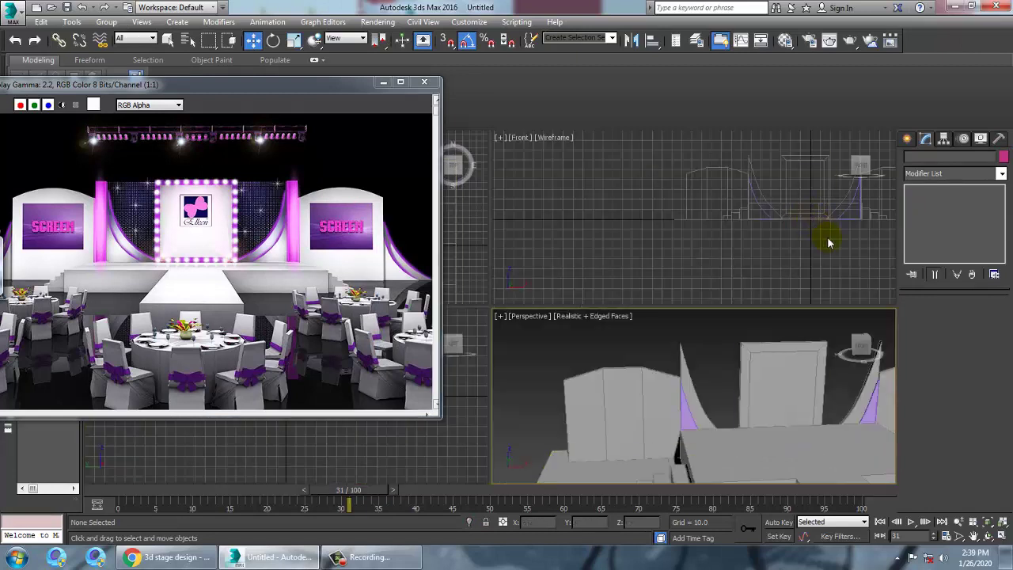
{"action": "middle_click_drag", "start_coordinate": [757, 238], "coordinate": [784, 234]}
{"action": "key", "text": "alt+w"}
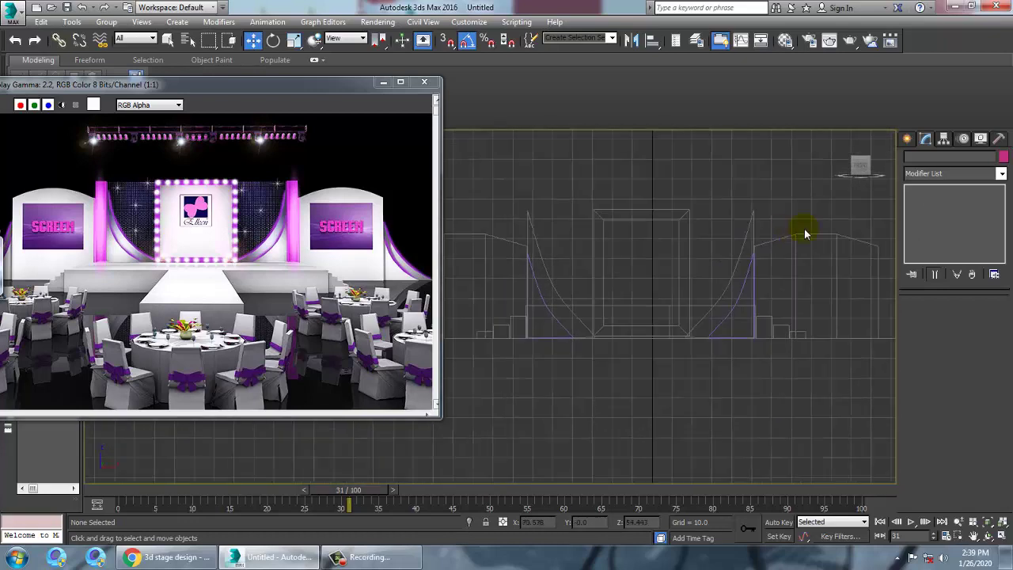
{"action": "left_click", "coordinate": [908, 140]}
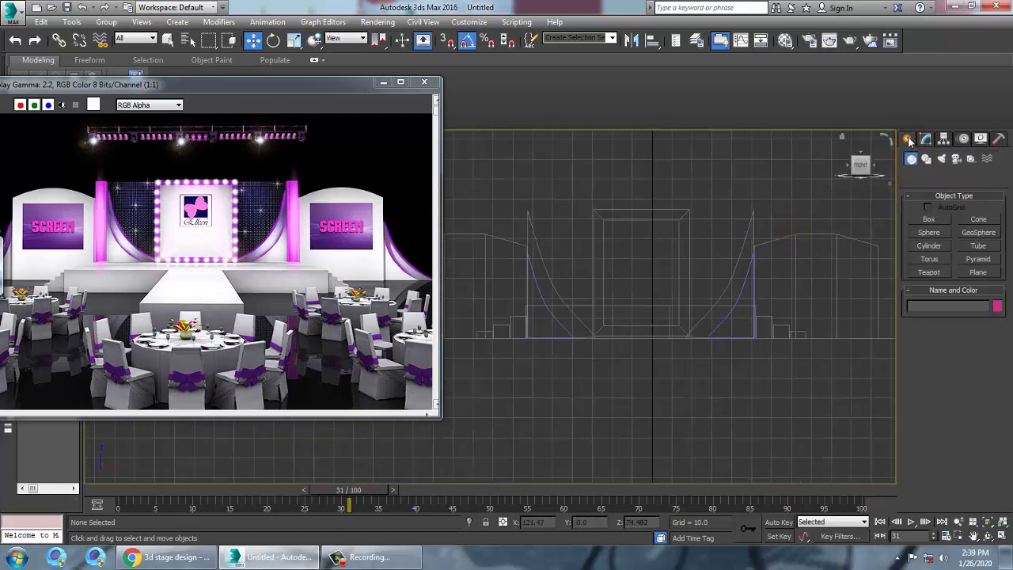
{"action": "left_click", "coordinate": [929, 220]}
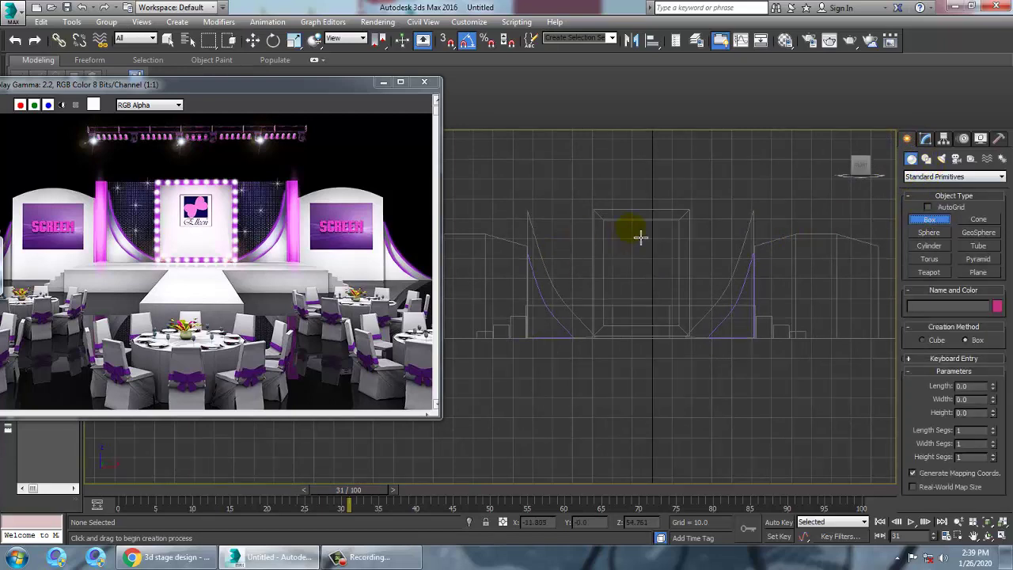
{"action": "left_click_drag", "start_coordinate": [531, 217], "coordinate": [756, 338]}
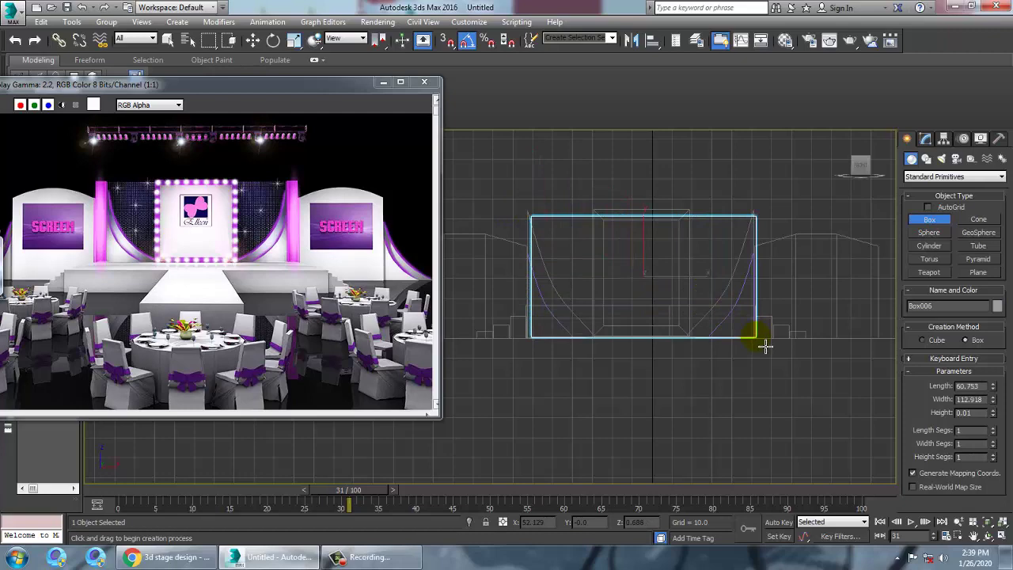
{"action": "right_click", "coordinate": [762, 338]}
Step: In the Perspective view, scale the new wide box's thickness down to about 8.5 percent
{"action": "key", "text": "alt+w"}
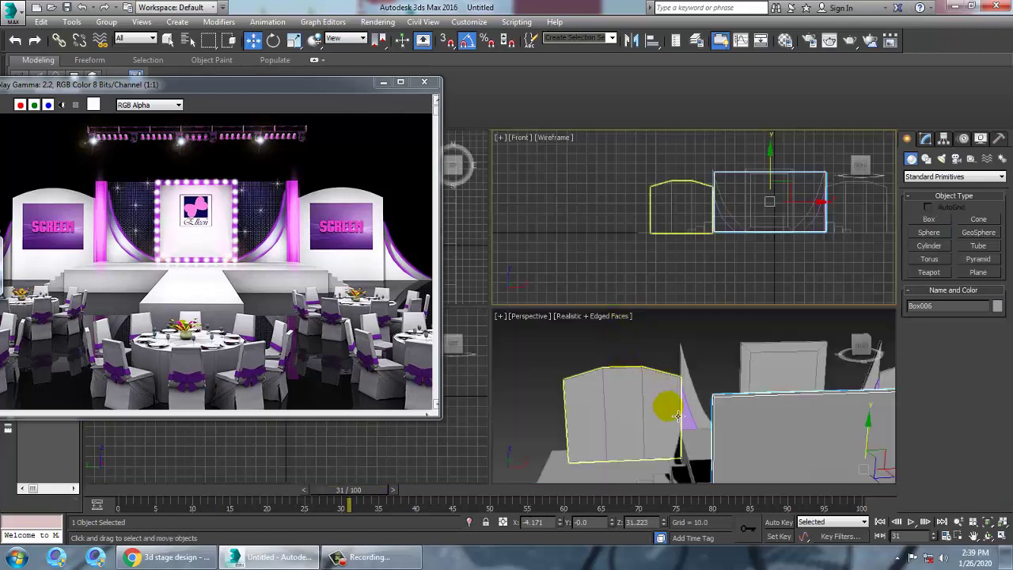
{"action": "middle_click_drag", "start_coordinate": [669, 410], "coordinate": [748, 419], "text": "alt"}
{"action": "key", "text": "alt+w"}
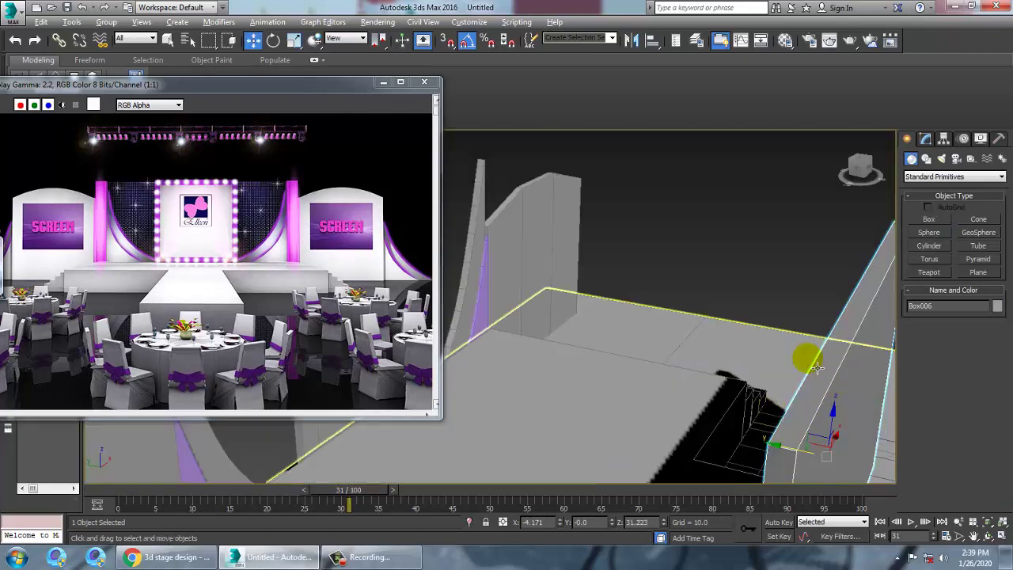
{"action": "key", "text": "r"}
{"action": "left_click_drag", "start_coordinate": [871, 462], "coordinate": [479, 451]}
Step: Move the thin wide box back along Y to about 104.8, at the rear of the stage by the backdrop
{"action": "key", "text": "w"}
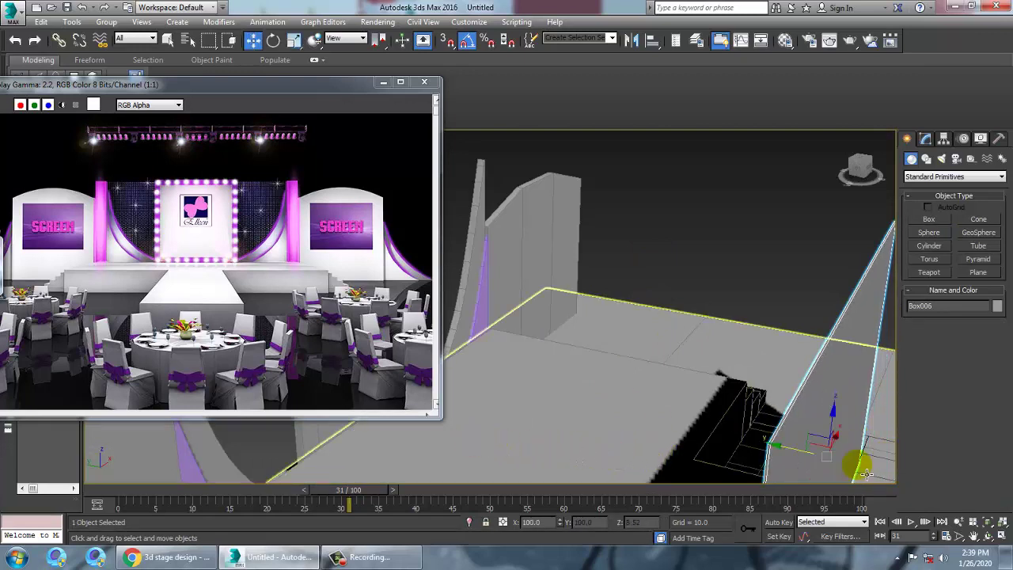
{"action": "left_click_drag", "start_coordinate": [790, 450], "coordinate": [330, 381]}
{"action": "key", "text": "alt+w"}
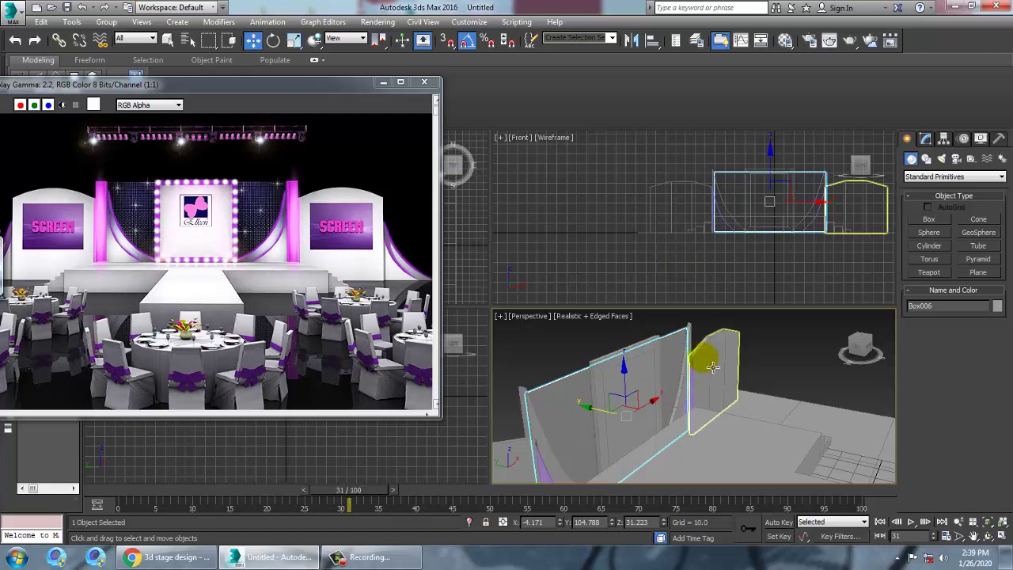
{"action": "left_click", "coordinate": [669, 325]}
Step: Inspect the wide rear wall box from the front, comparing its height with the central backdrop and curved panels
{"action": "middle_click_drag", "start_coordinate": [695, 324], "coordinate": [808, 377], "text": "alt"}
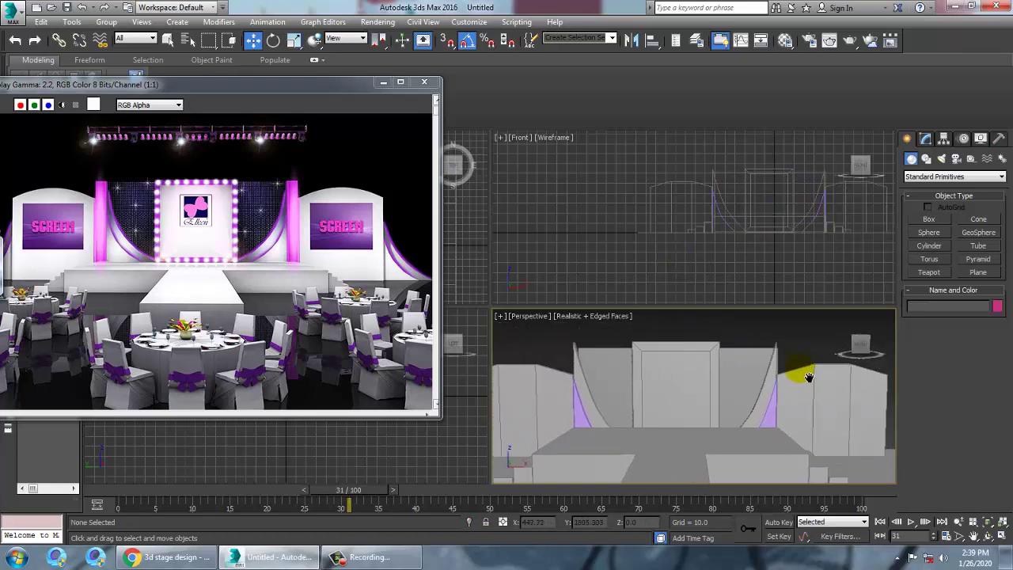
{"action": "key", "text": "alt+w"}
{"action": "middle_click_drag", "start_coordinate": [673, 228], "coordinate": [536, 270], "text": "alt"}
{"action": "left_click", "coordinate": [537, 271]}
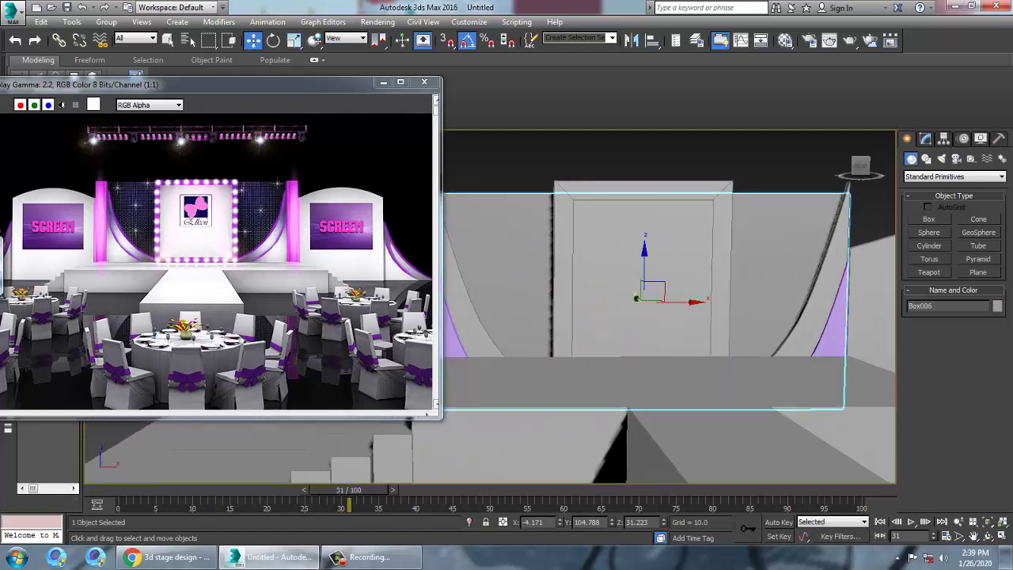
{"action": "scroll", "coordinate": [655, 322], "scroll_direction": "down", "scroll_amount": 3}
{"action": "scroll", "coordinate": [655, 322], "scroll_direction": "down", "scroll_amount": 1}
{"action": "scroll", "coordinate": [640, 321], "scroll_direction": "up", "scroll_amount": 2}
{"action": "key", "text": "alt+w"}
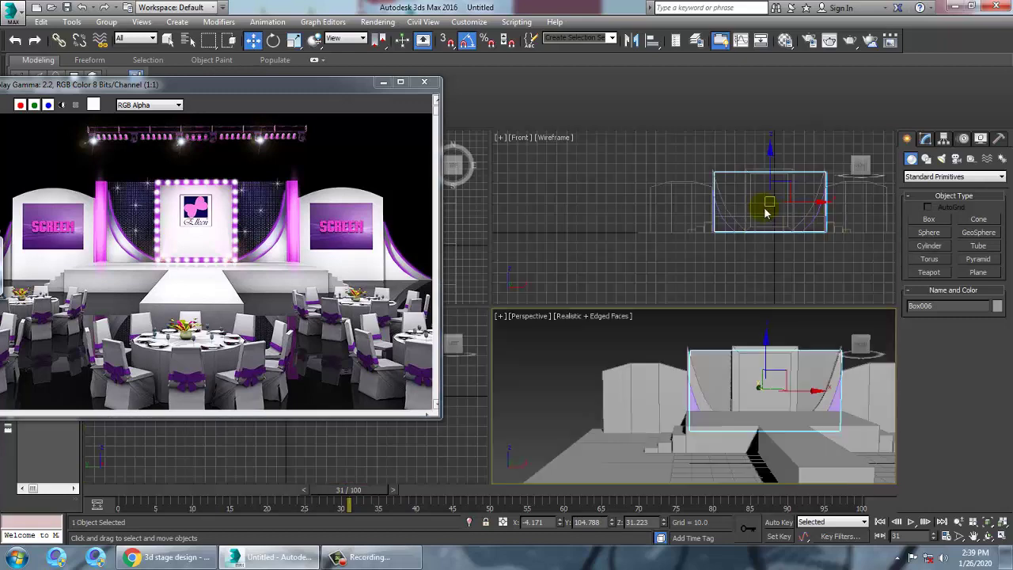
Step: In the Front view, increase the rear wall box's length to about 64.3 and move it up to about Z 32.5
{"action": "right_click", "coordinate": [700, 238]}
{"action": "left_click", "coordinate": [700, 238]}
{"action": "key", "text": "alt+w"}
{"action": "left_click", "coordinate": [572, 224]}
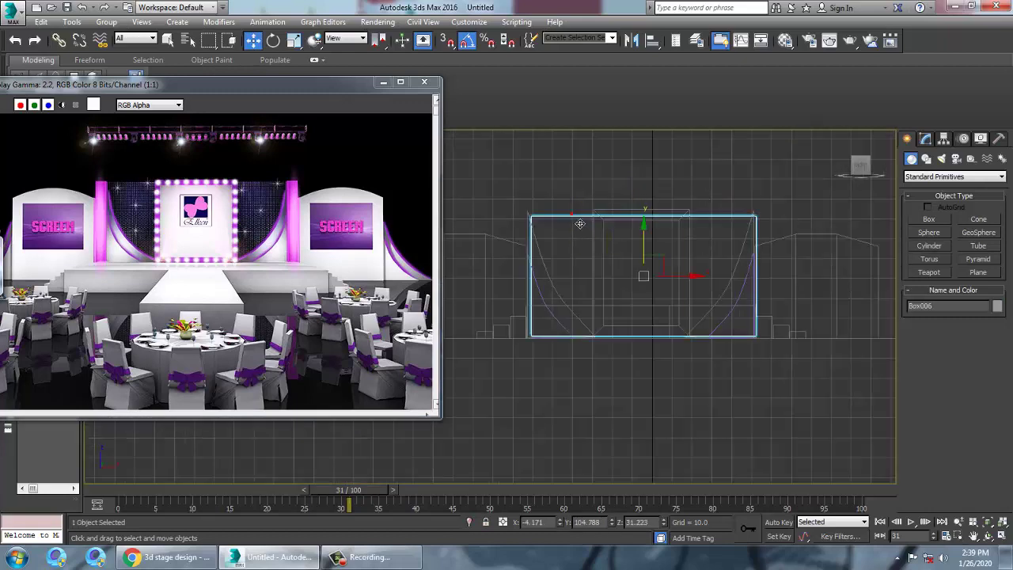
{"action": "left_click", "coordinate": [925, 138]}
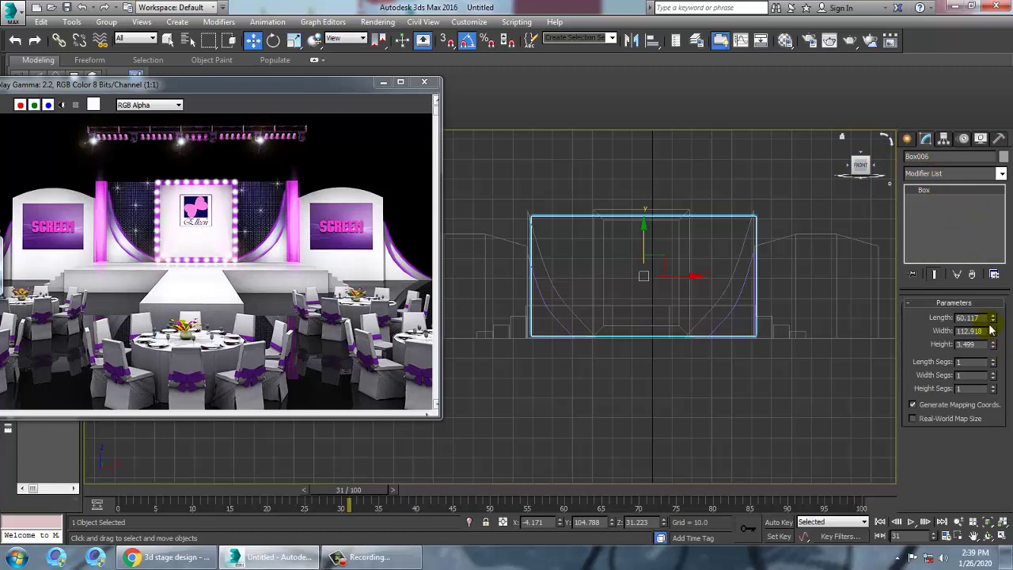
{"action": "left_click_drag", "start_coordinate": [996, 334], "coordinate": [995, 313]}
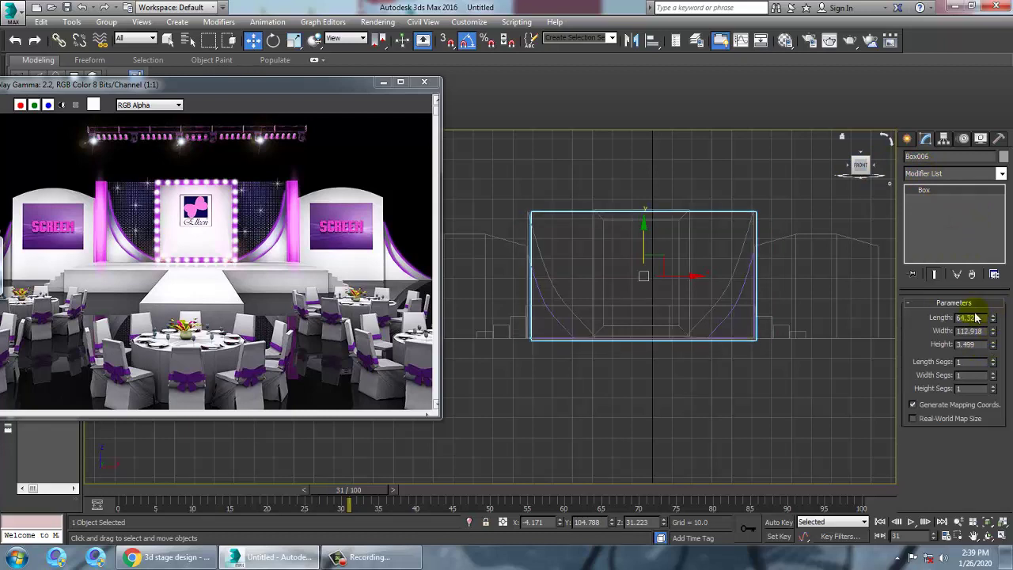
{"action": "left_click_drag", "start_coordinate": [654, 245], "coordinate": [655, 238]}
Step: Examine the rear wall's fit with the stage, stairs and side backdrops in the enlarged Perspective view
{"action": "key", "text": "alt+w"}
{"action": "right_click", "coordinate": [763, 432]}
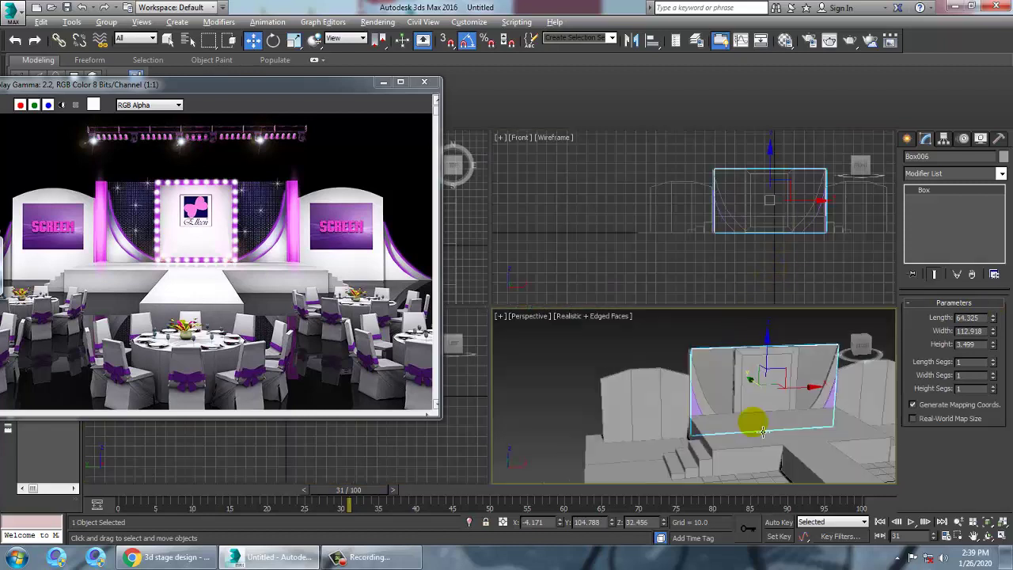
{"action": "key", "text": "alt+w"}
{"action": "middle_click_drag", "start_coordinate": [796, 408], "coordinate": [724, 328]}
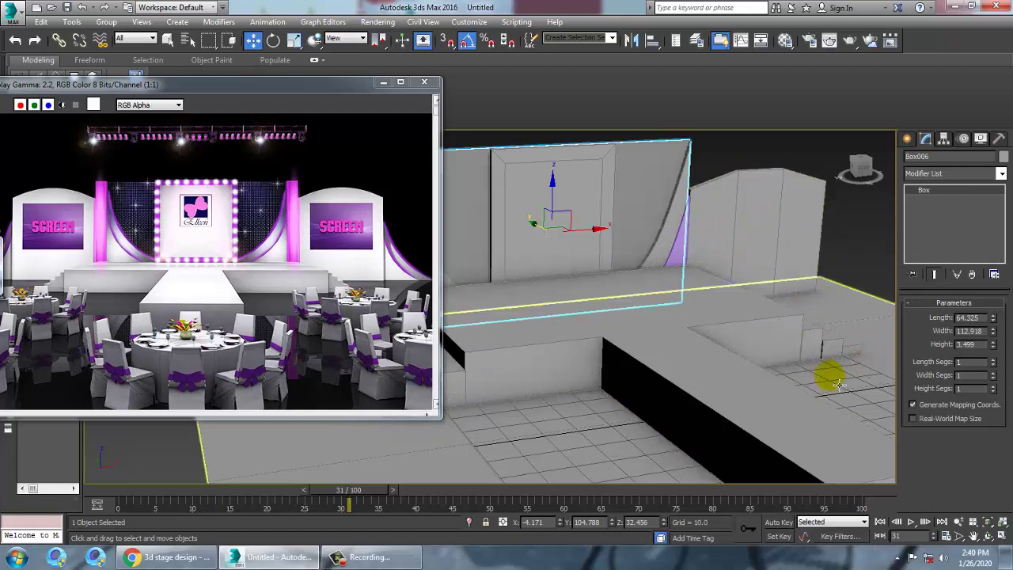
{"action": "scroll", "coordinate": [822, 372], "scroll_direction": "up", "scroll_amount": 1}
{"action": "scroll", "coordinate": [822, 372], "scroll_direction": "down", "scroll_amount": 3}
{"action": "middle_click_drag", "start_coordinate": [842, 382], "coordinate": [792, 384]}
Step: Save the scene to the Desktop as stall_111
{"action": "key", "text": "ctrl+s"}
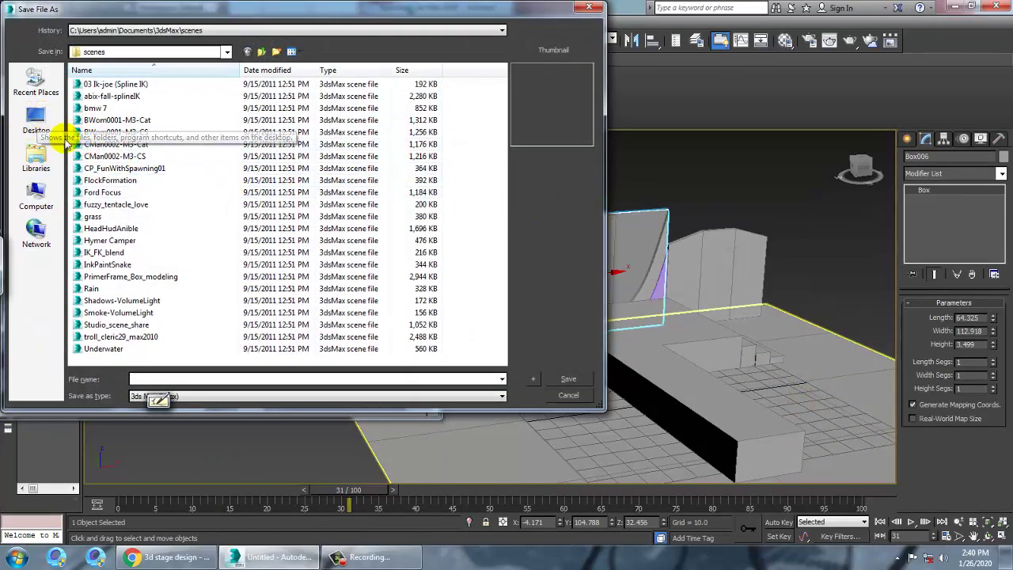
{"action": "left_click", "coordinate": [35, 122]}
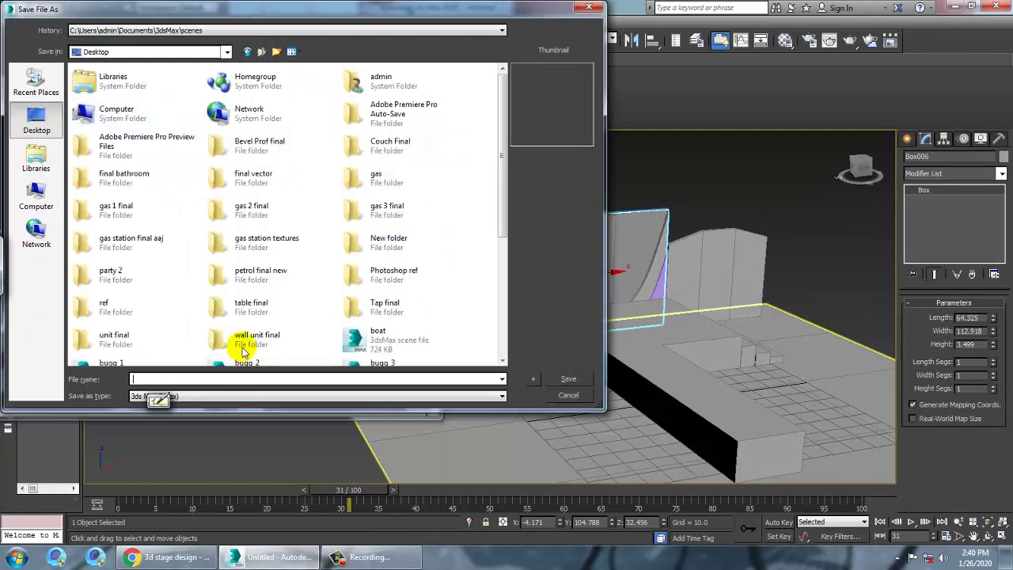
{"action": "type", "text": "stall"}
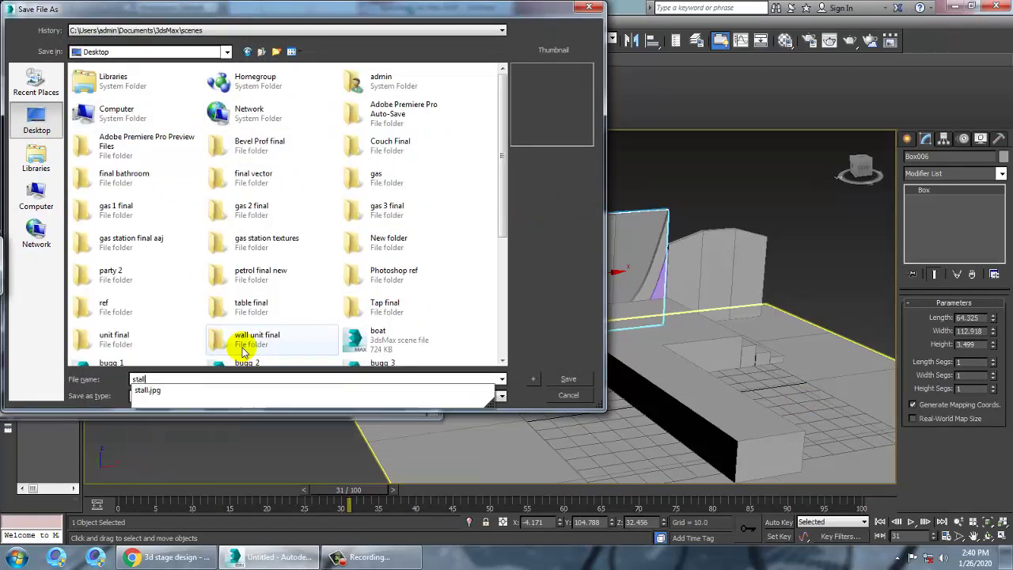
{"action": "type", "text": "_111"}
{"action": "key", "text": "Return"}
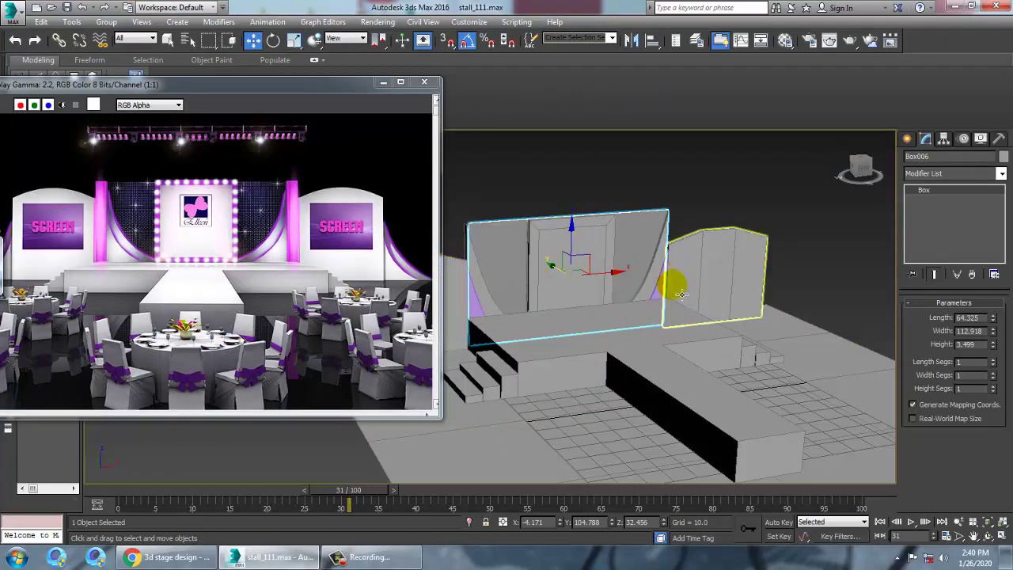
Step: In the Top view, select the stairs on the stage's right side for vertex editing
{"action": "key", "text": "alt+w"}
{"action": "left_click", "coordinate": [464, 273]}
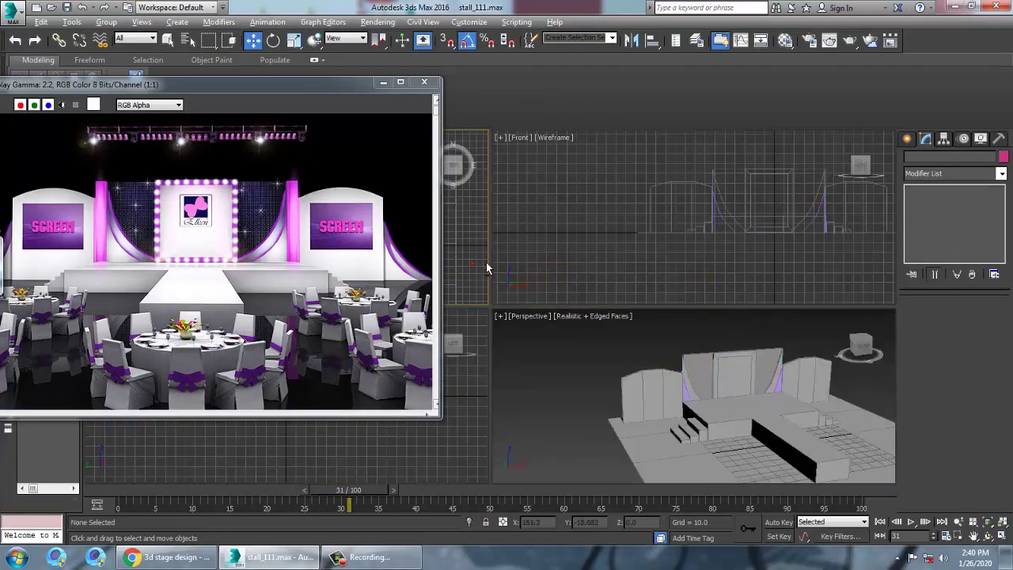
{"action": "key", "text": "alt+w"}
{"action": "middle_click_drag", "start_coordinate": [729, 250], "coordinate": [644, 221]}
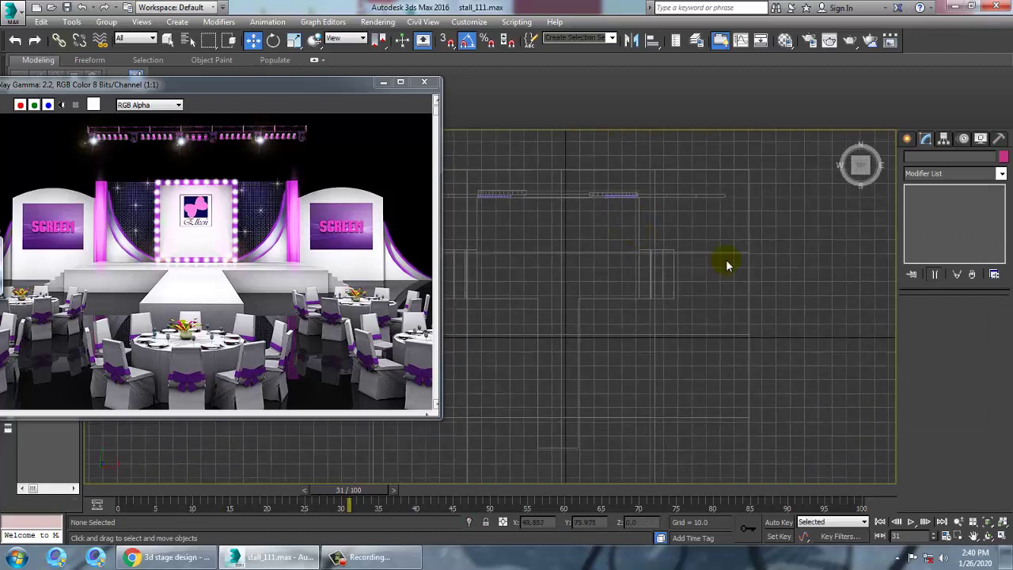
{"action": "scroll", "coordinate": [736, 287], "scroll_direction": "down", "scroll_amount": 2}
{"action": "scroll", "coordinate": [602, 238], "scroll_direction": "up", "scroll_amount": 8}
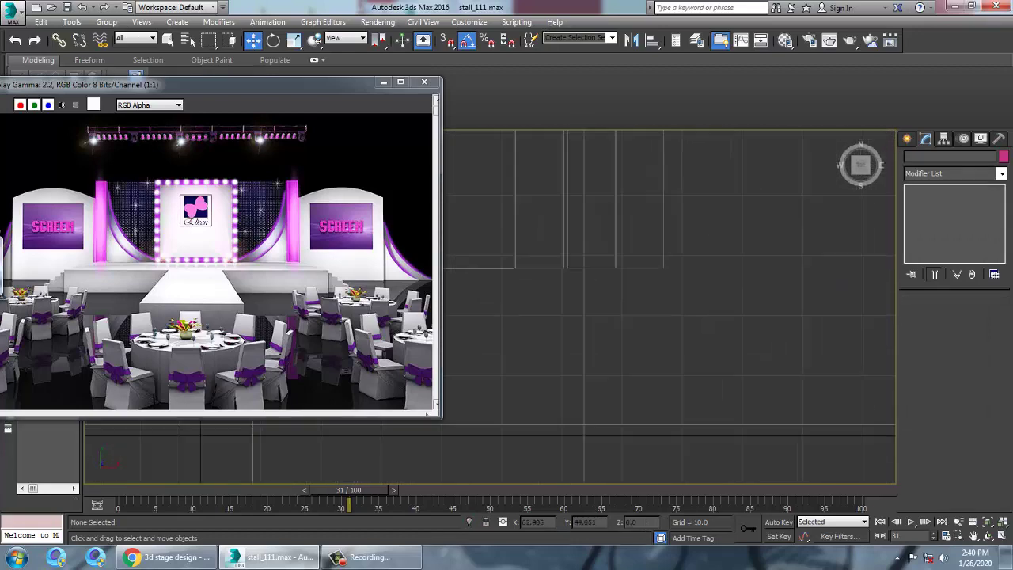
{"action": "left_click", "coordinate": [614, 269]}
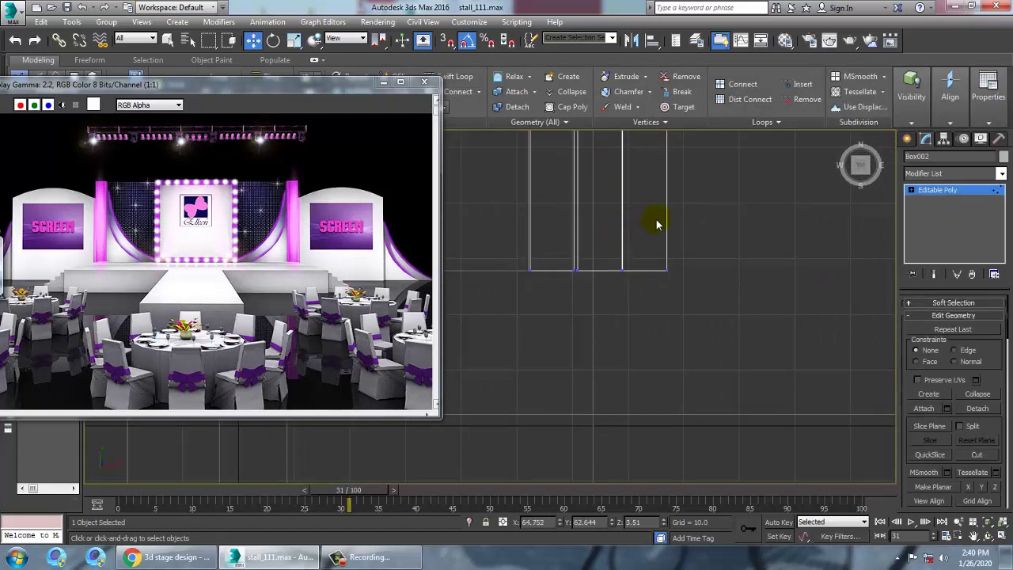
Step: In the Top view, shift the right stairs' uneven inner vertices along X so the doubled step edges line up
{"action": "middle_click_drag", "start_coordinate": [681, 223], "coordinate": [677, 224], "text": "alt"}
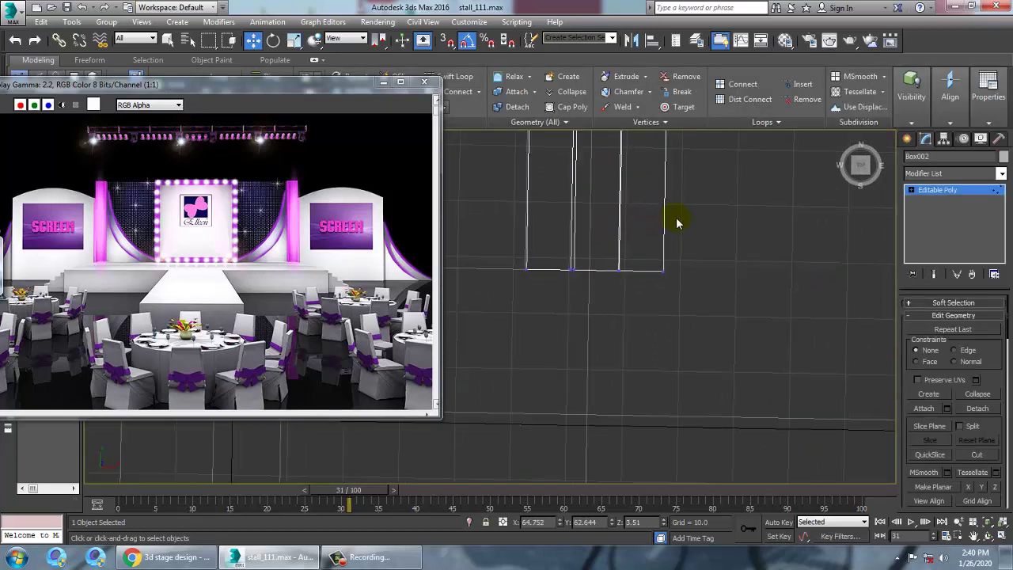
{"action": "key", "text": "f"}
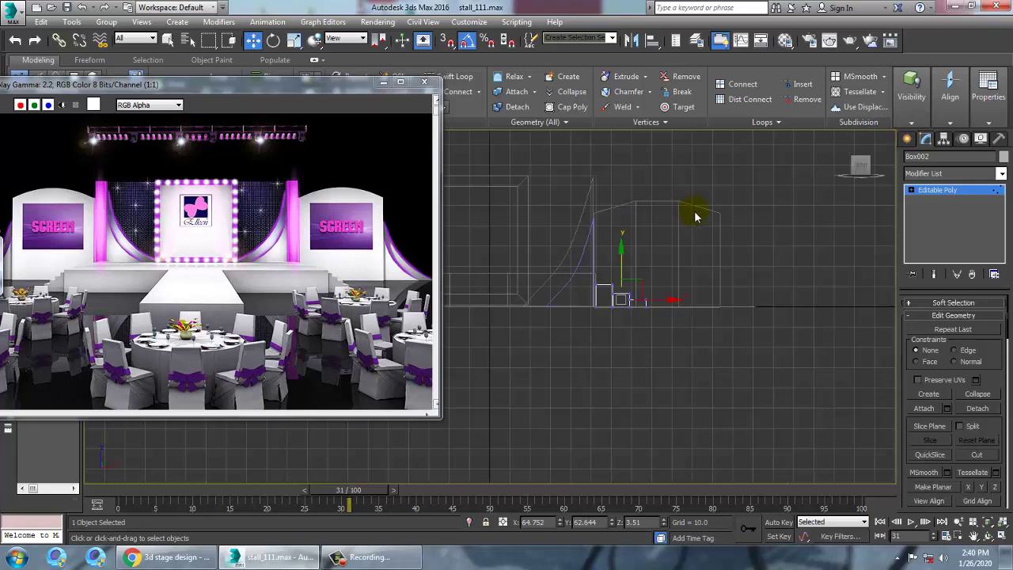
{"action": "key", "text": "t"}
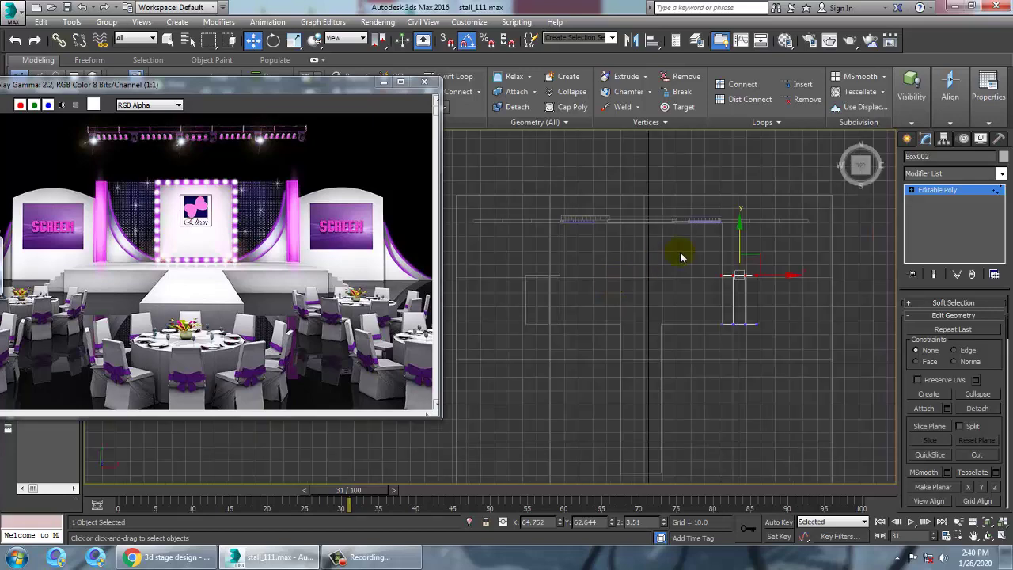
{"action": "scroll", "coordinate": [772, 249], "scroll_direction": "up", "scroll_amount": 5}
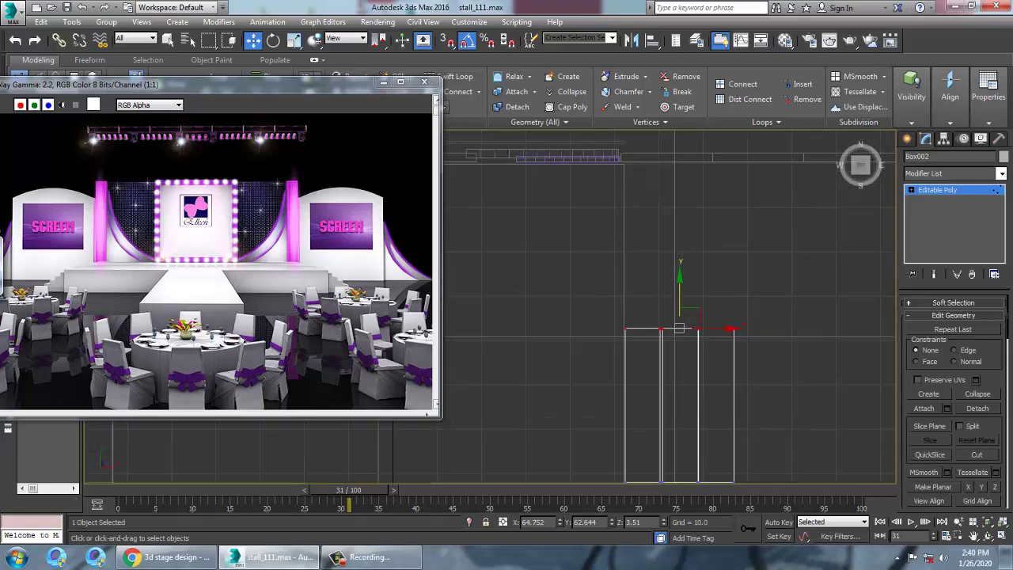
{"action": "middle_click_drag", "start_coordinate": [681, 221], "coordinate": [665, 188]}
{"action": "key", "text": "1"}
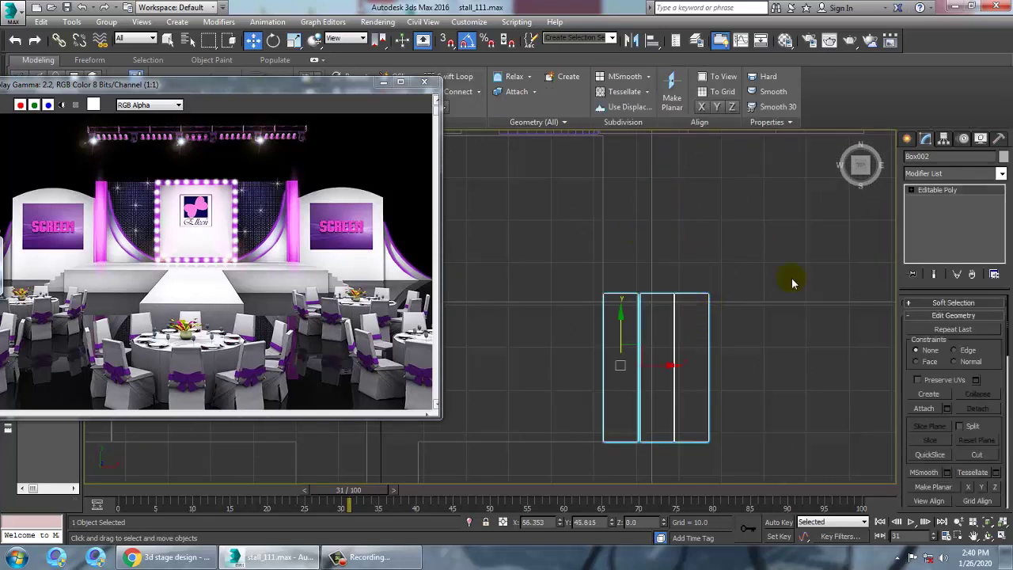
{"action": "key", "text": "1"}
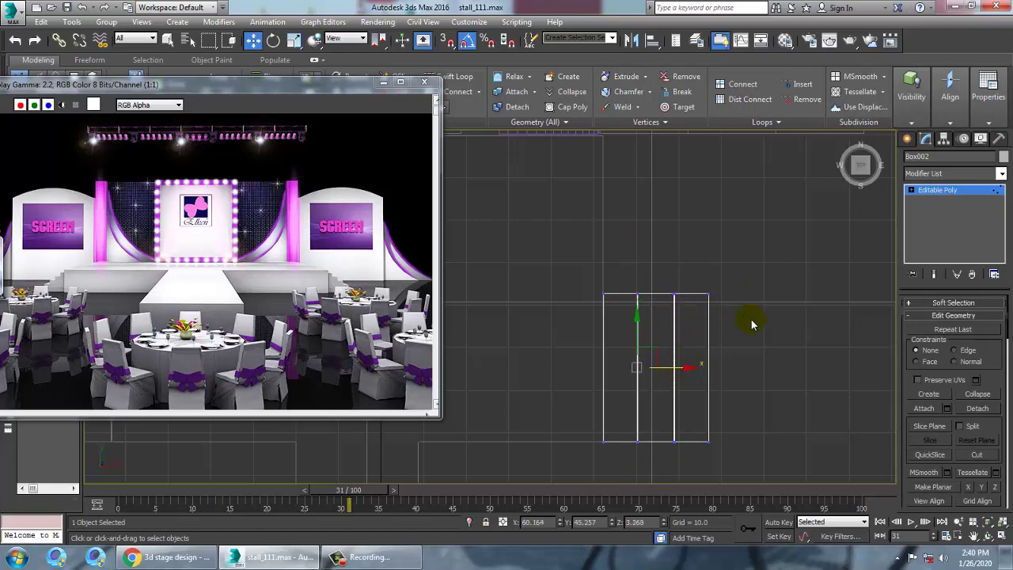
Step: Leave vertex editing on the stairs, select the T-shaped stage and inspect the whole model in the Perspective view
{"action": "key", "text": "alt+w"}
{"action": "middle_click_drag", "start_coordinate": [738, 413], "coordinate": [781, 342], "text": "alt"}
{"action": "key", "text": "alt+w"}
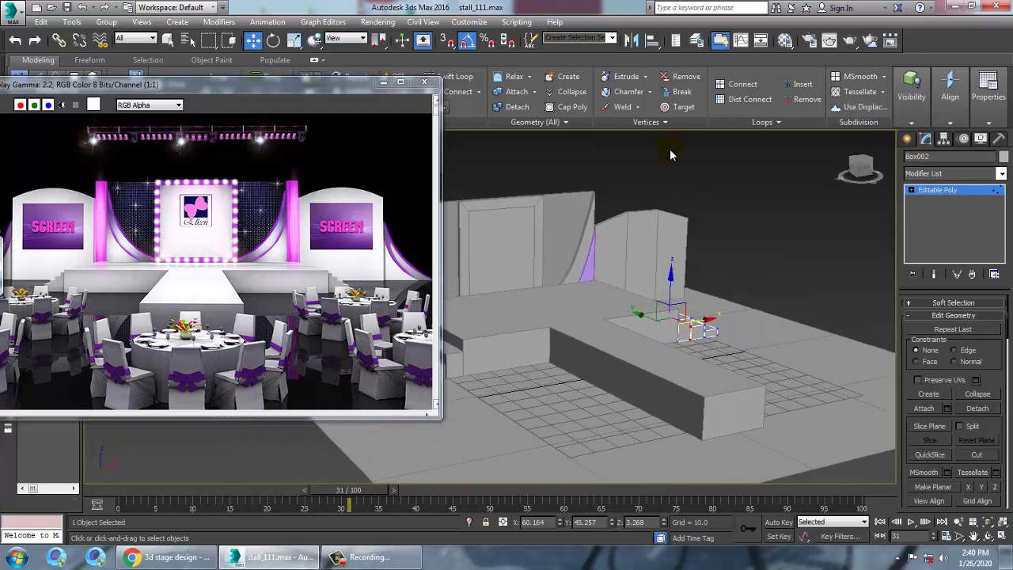
{"action": "left_click", "coordinate": [934, 191]}
{"action": "left_click", "coordinate": [654, 393]}
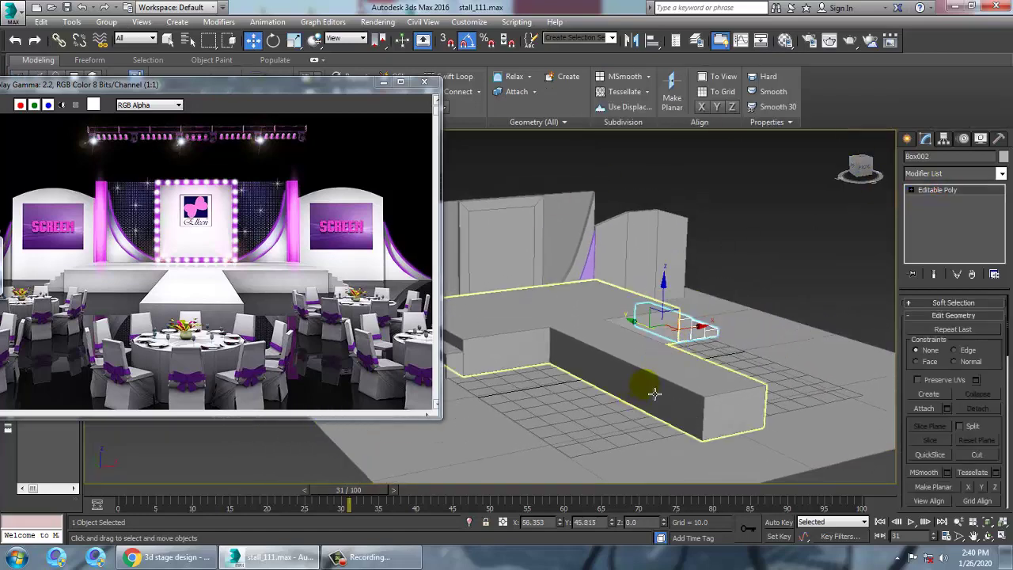
{"action": "middle_click_drag", "start_coordinate": [674, 364], "coordinate": [541, 373], "text": "alt"}
{"action": "left_click", "coordinate": [542, 373]}
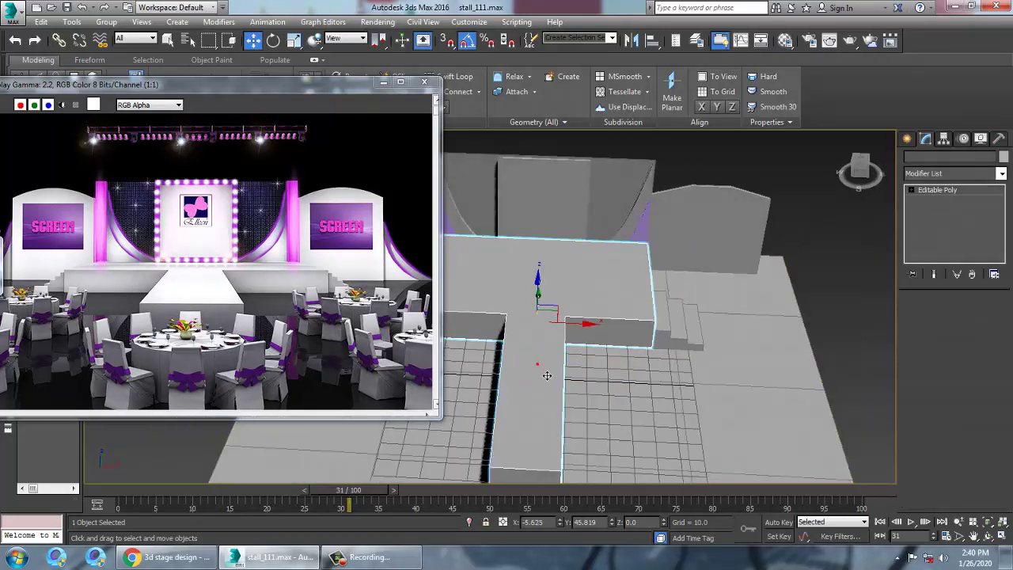
{"action": "middle_click_drag", "start_coordinate": [657, 236], "coordinate": [763, 225], "text": "alt"}
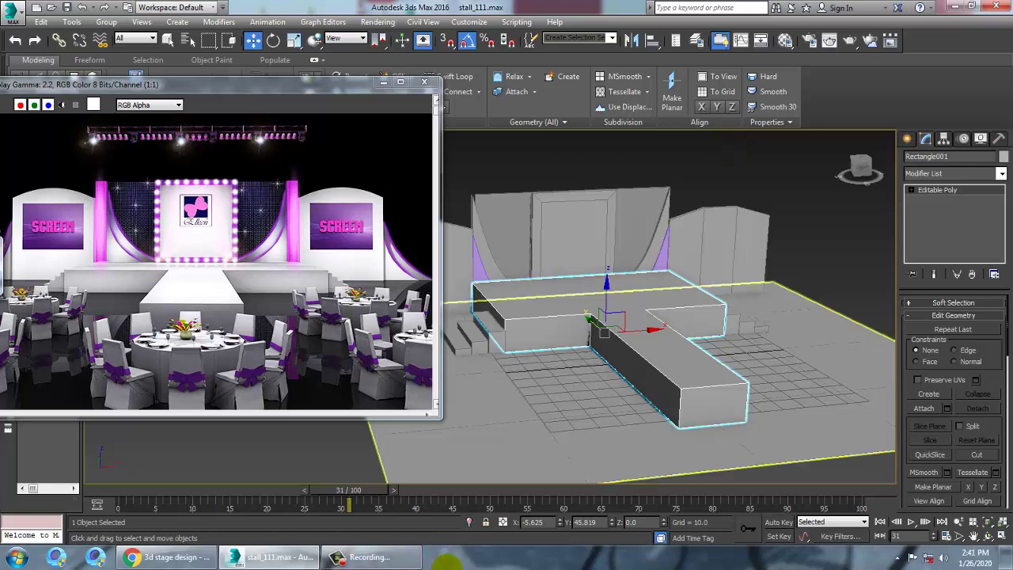
{"action": "left_click", "coordinate": [365, 557]}
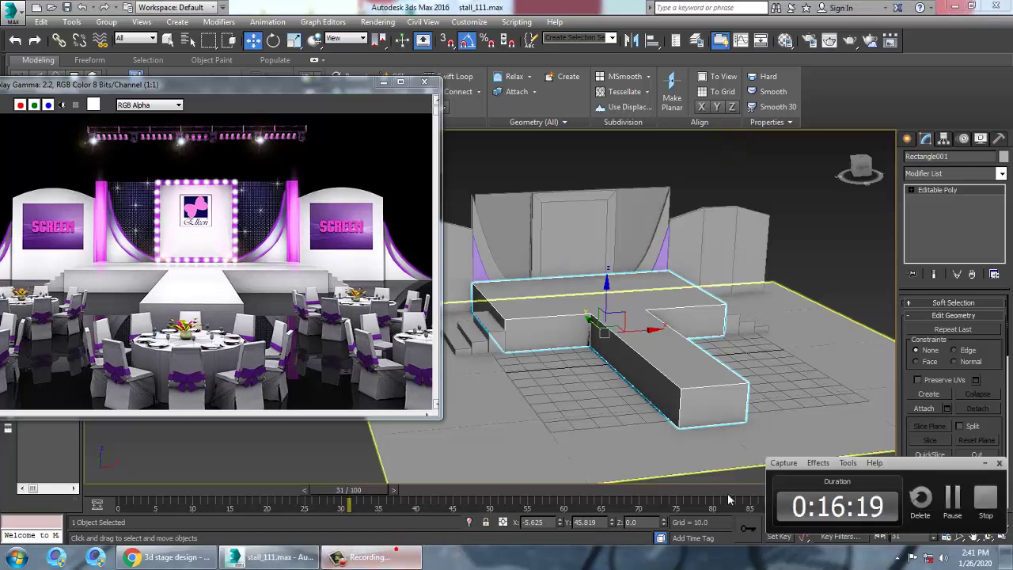
{"action": "left_click", "coordinate": [987, 498]}
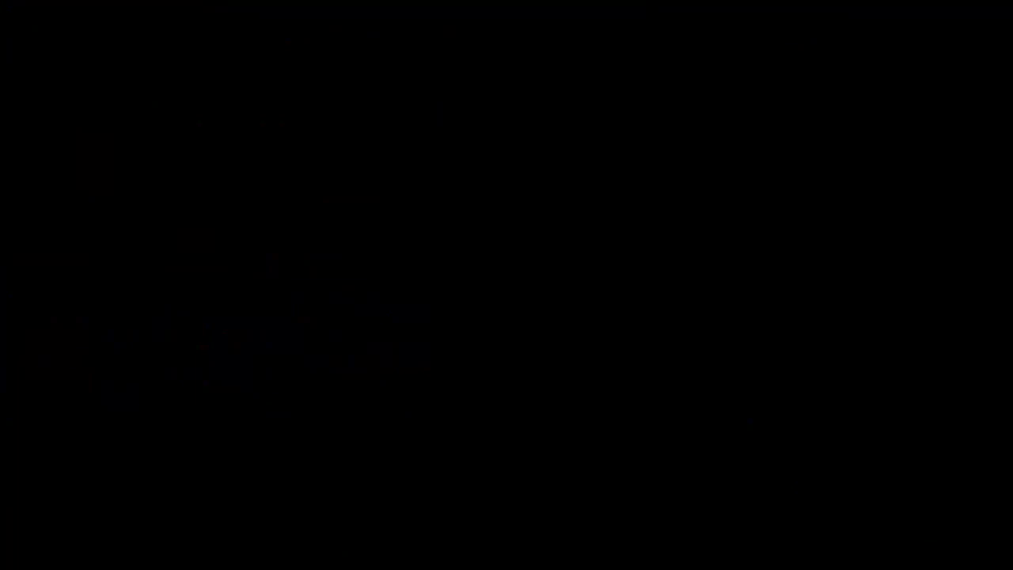